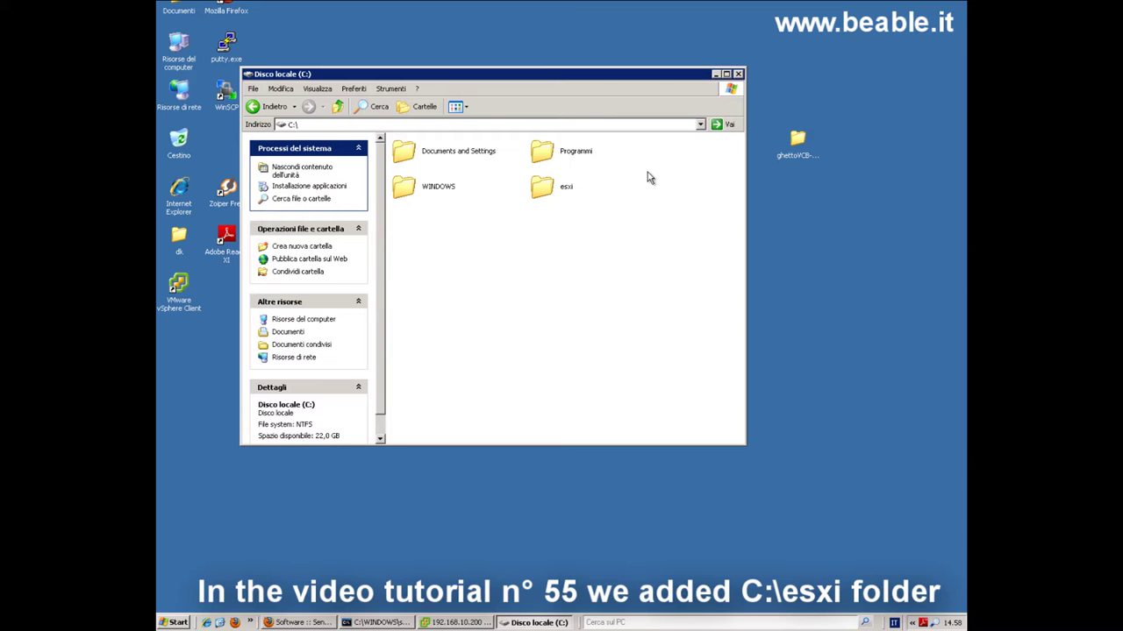
Open batch.cmd from the esxi folder in Notepad using Modifica
{"action": "double_click", "coordinate": [540, 187]}
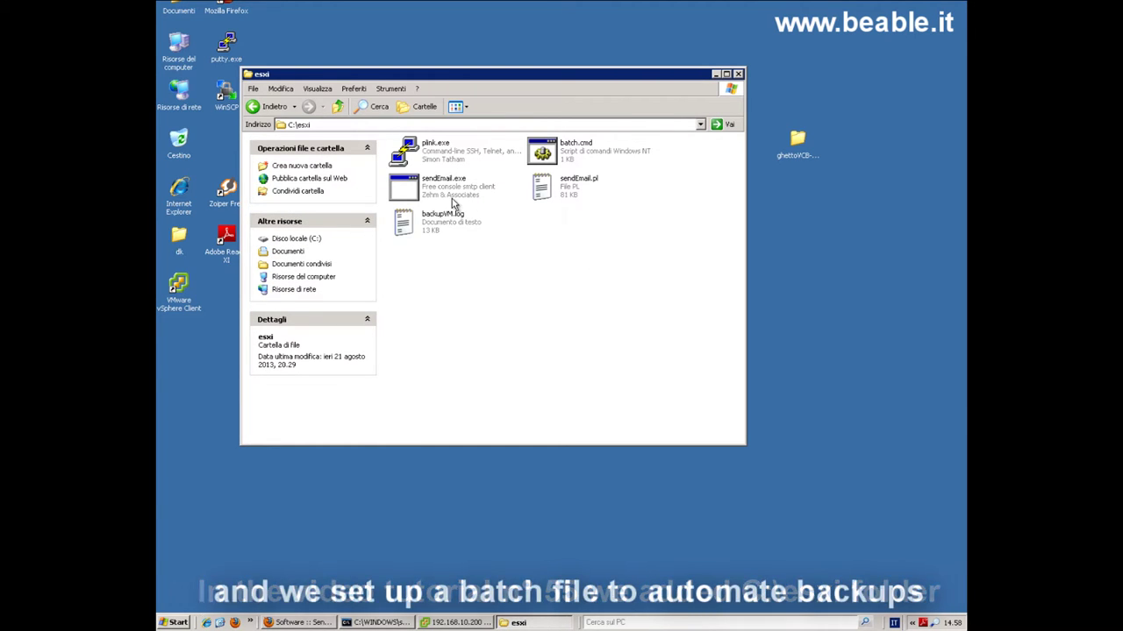
{"action": "right_click", "coordinate": [560, 149]}
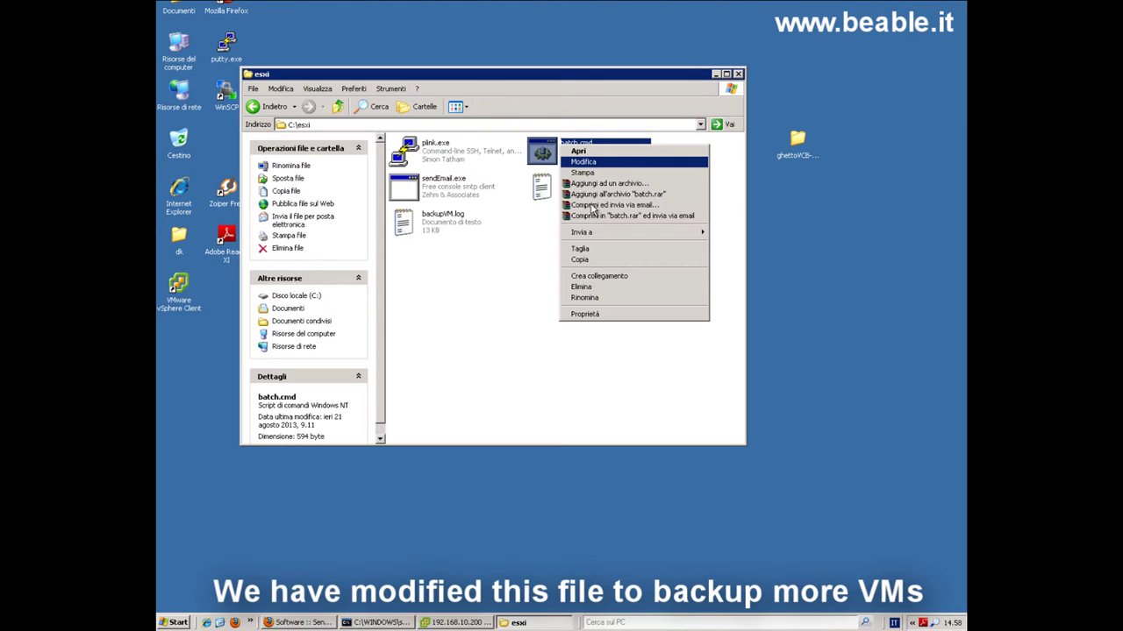
{"action": "key", "text": "Return"}
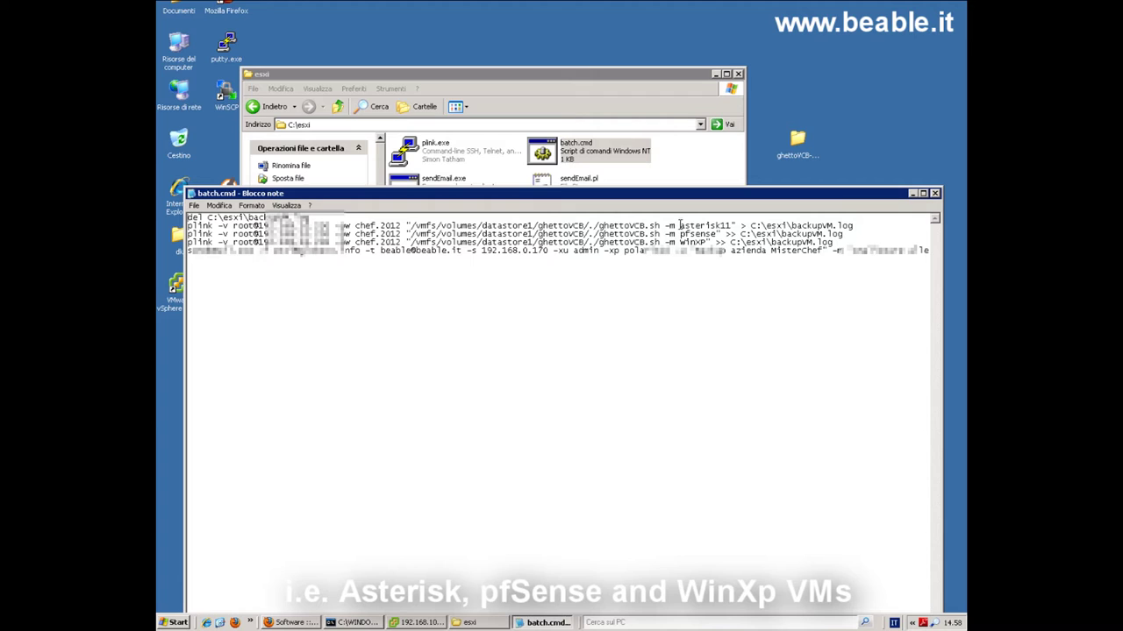
Highlight the asterisk11, pfsense and winXP VM names and the redirect after asterisk11
{"action": "double_click", "coordinate": [721, 225]}
{"action": "double_click", "coordinate": [698, 234]}
{"action": "left_click", "coordinate": [684, 243]}
{"action": "double_click", "coordinate": [693, 243]}
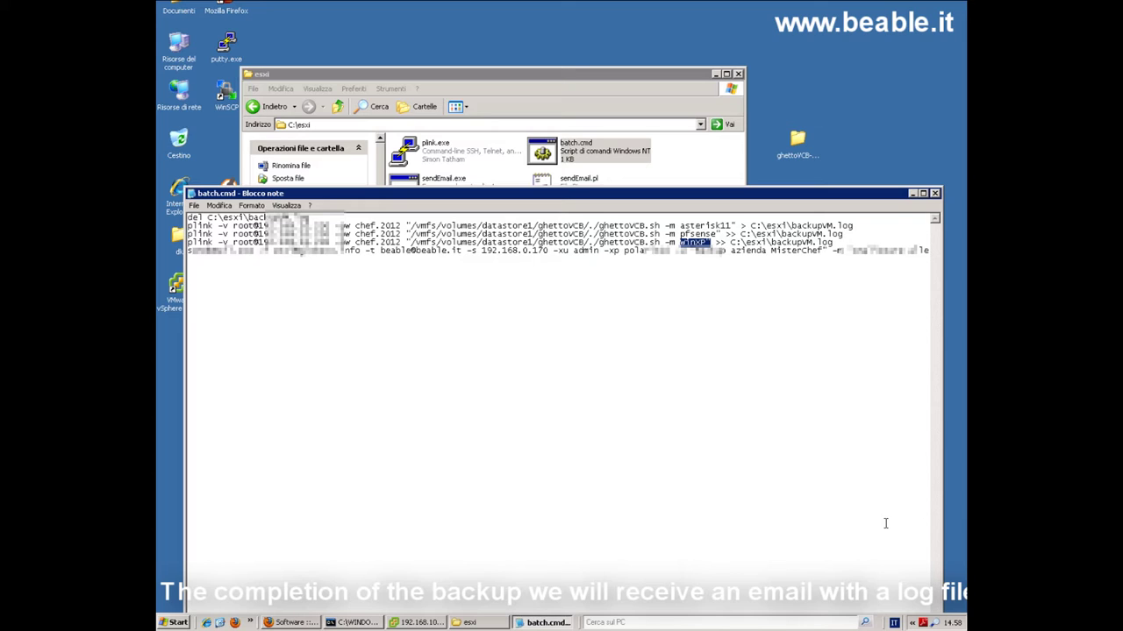
{"action": "double_click", "coordinate": [742, 226]}
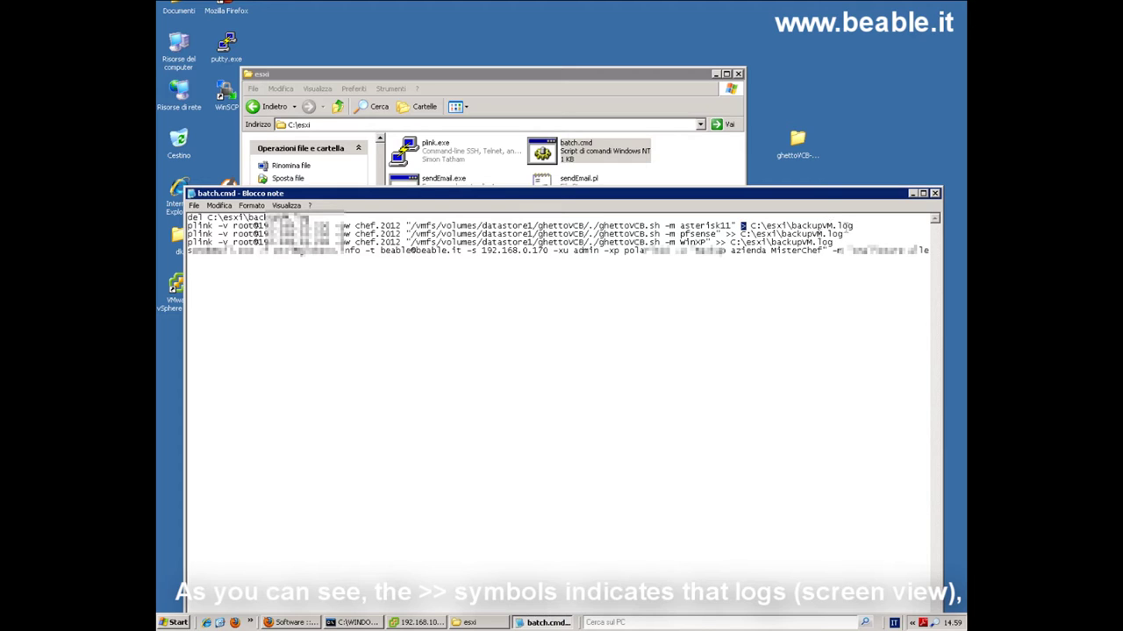
Highlight the >> append symbol and then the whole pfsense backup command line
{"action": "left_click", "coordinate": [727, 234]}
{"action": "left_click_drag", "start_coordinate": [725, 234], "coordinate": [738, 234]}
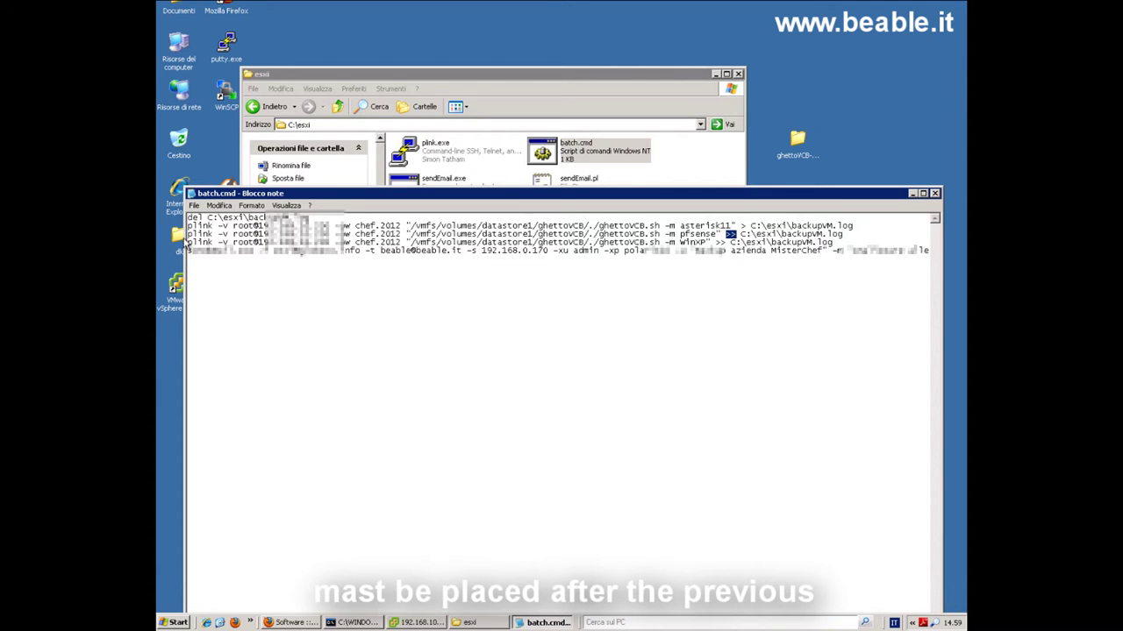
{"action": "left_click", "coordinate": [188, 233]}
{"action": "left_click_drag", "start_coordinate": [188, 233], "coordinate": [840, 235]}
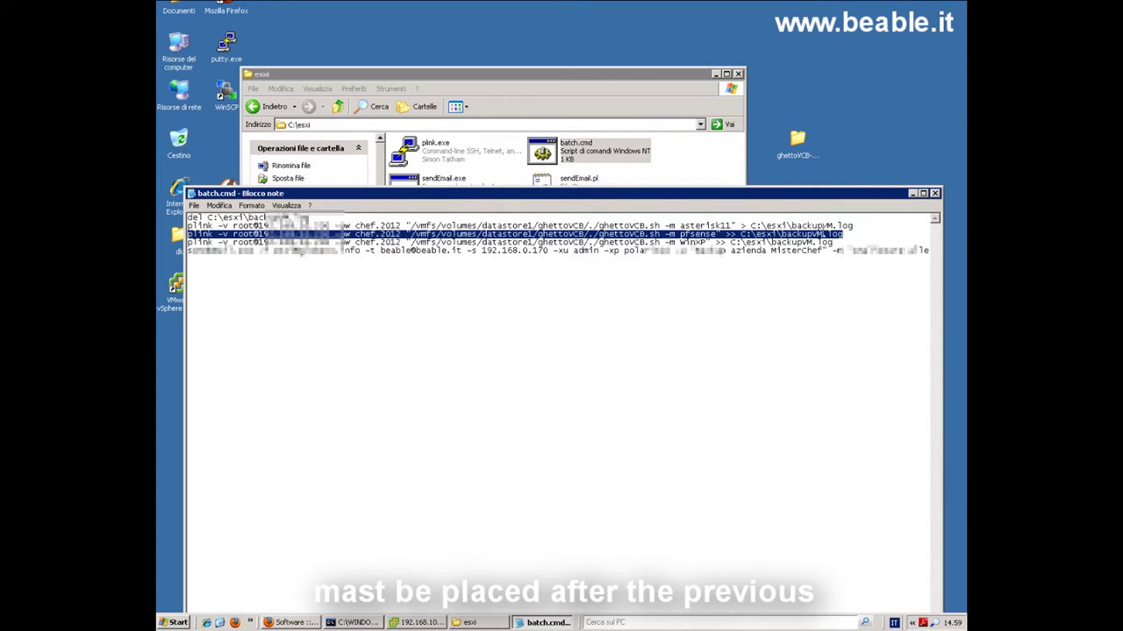
{"action": "left_click", "coordinate": [780, 234]}
Highlight backupVM.log on the pfsense and asterisk11 lines, then switch to the vSphere Client
{"action": "left_click_drag", "start_coordinate": [786, 234], "coordinate": [844, 235]}
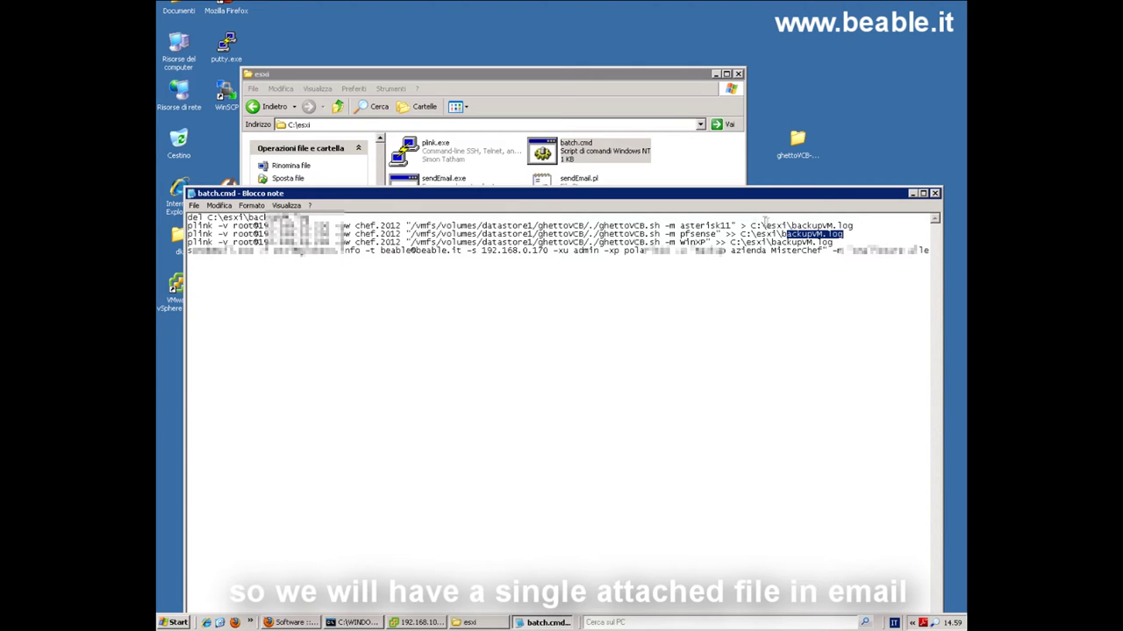
{"action": "left_click_drag", "start_coordinate": [791, 225], "coordinate": [852, 227]}
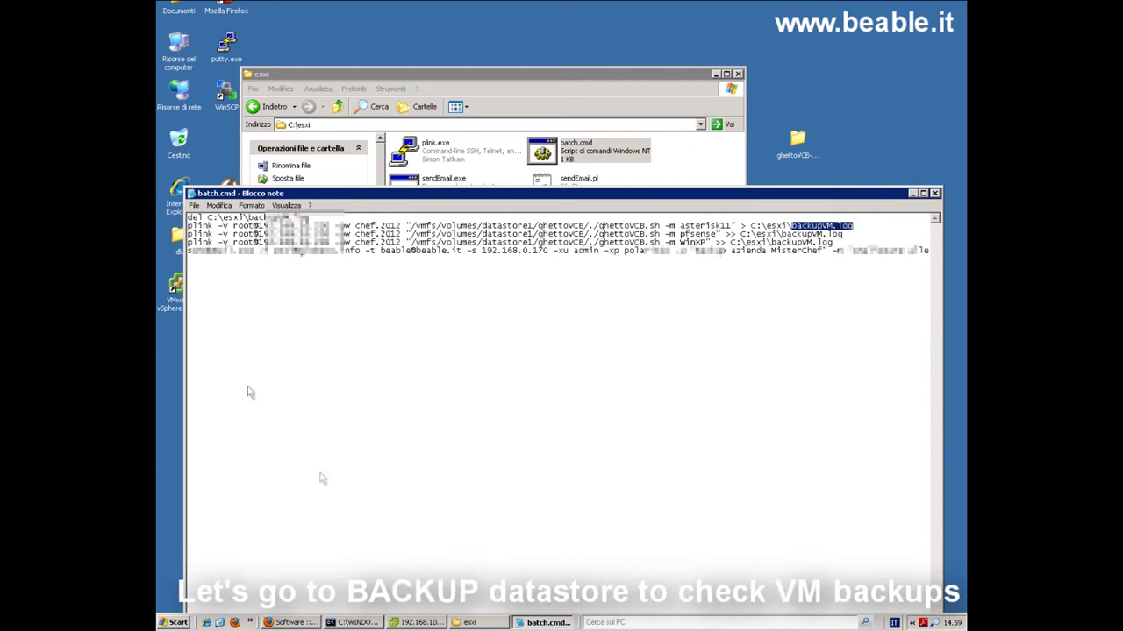
{"action": "key", "text": "alt+Tab"}
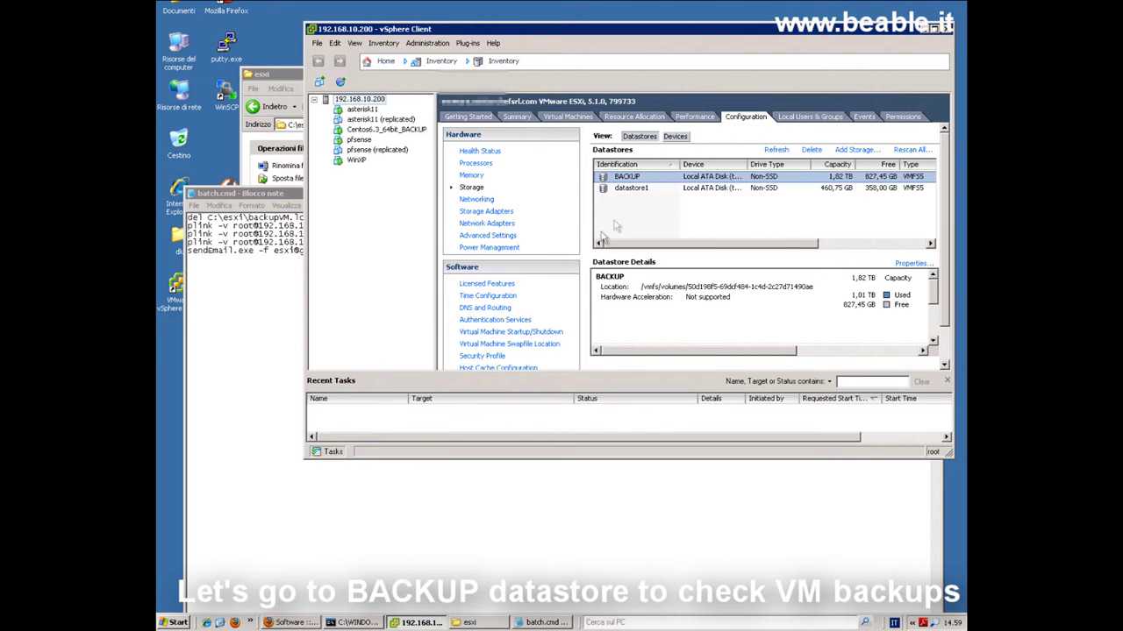
Browse the BACKUP datastore's VCBackup folder and review the asterisk11, pfsense and WinXP backup folders
{"action": "right_click", "coordinate": [625, 178]}
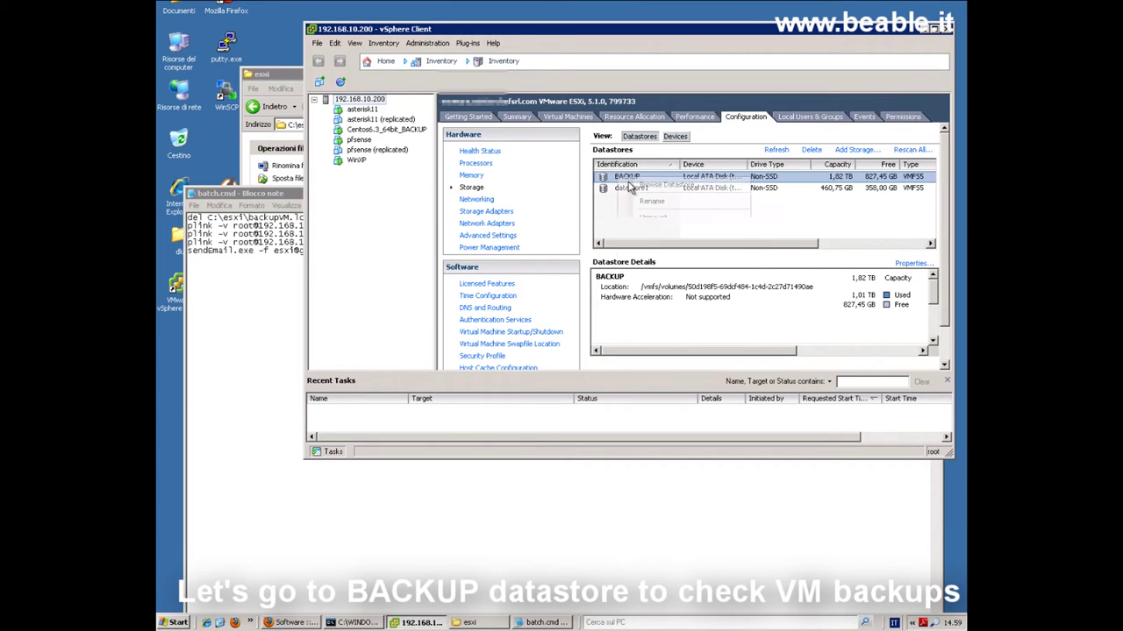
{"action": "left_click", "coordinate": [653, 185]}
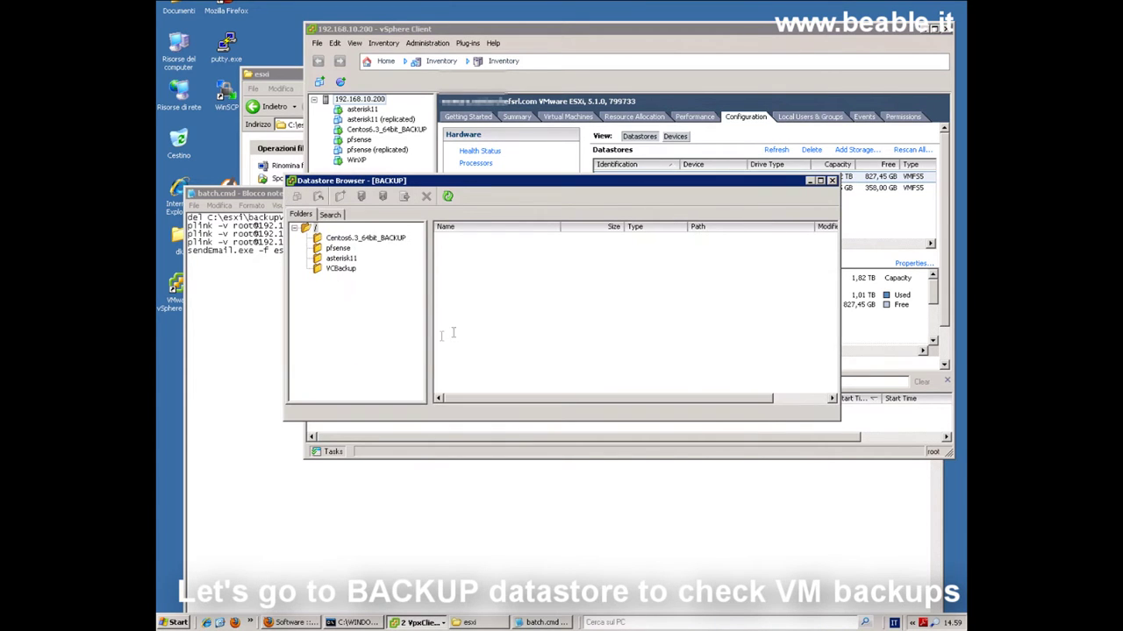
{"action": "left_click", "coordinate": [341, 268]}
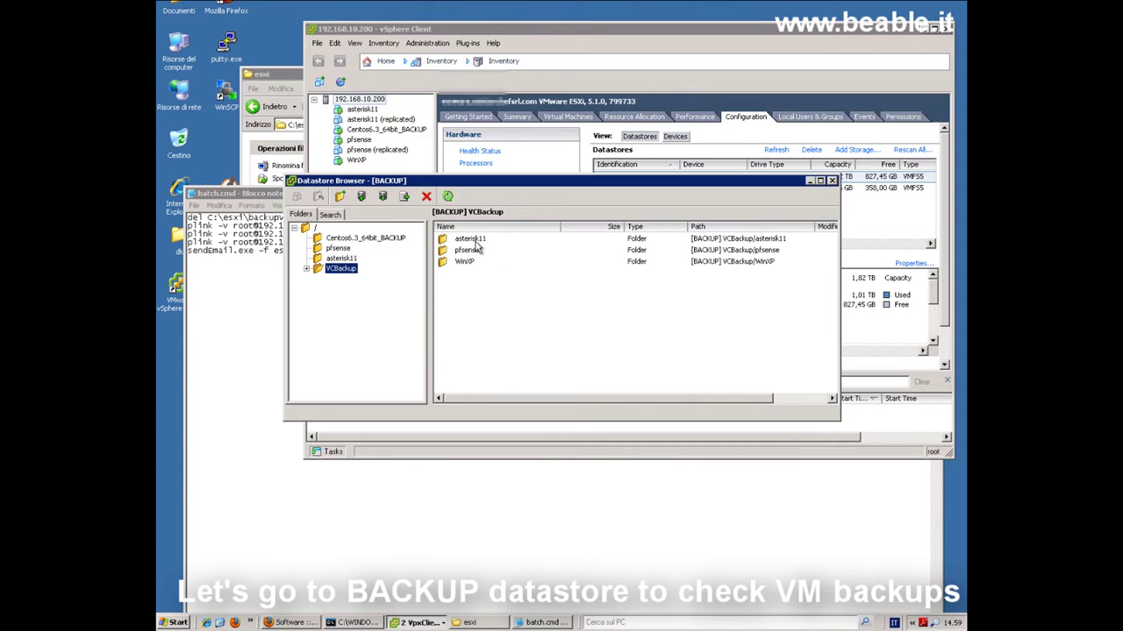
{"action": "double_click", "coordinate": [471, 240]}
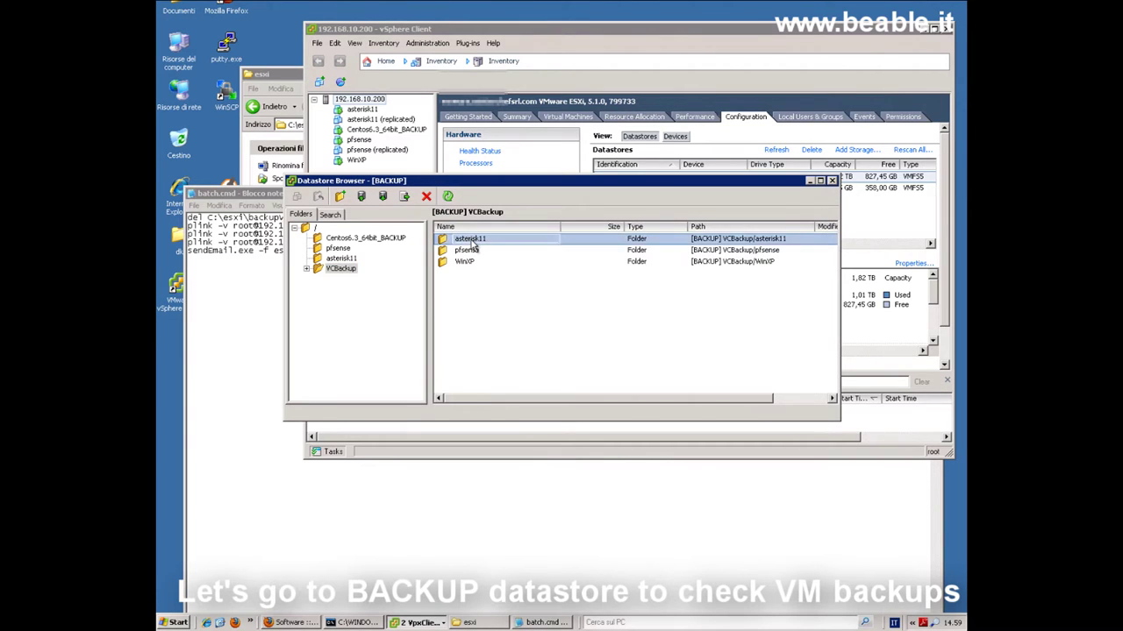
{"action": "left_click_drag", "start_coordinate": [560, 227], "coordinate": [616, 223]}
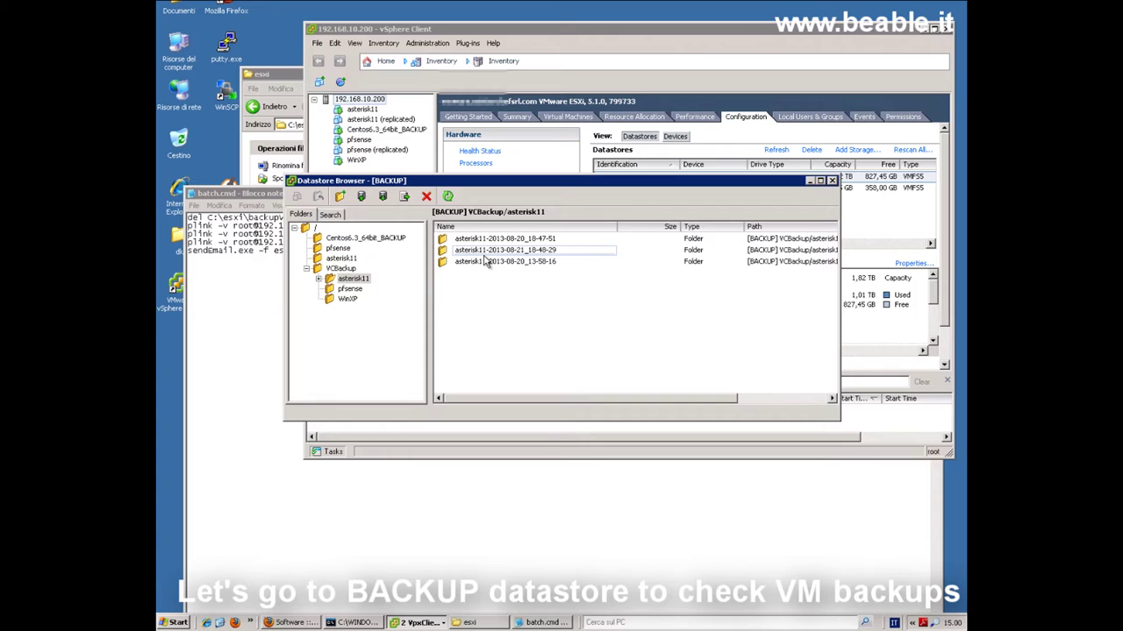
{"action": "left_click", "coordinate": [351, 289]}
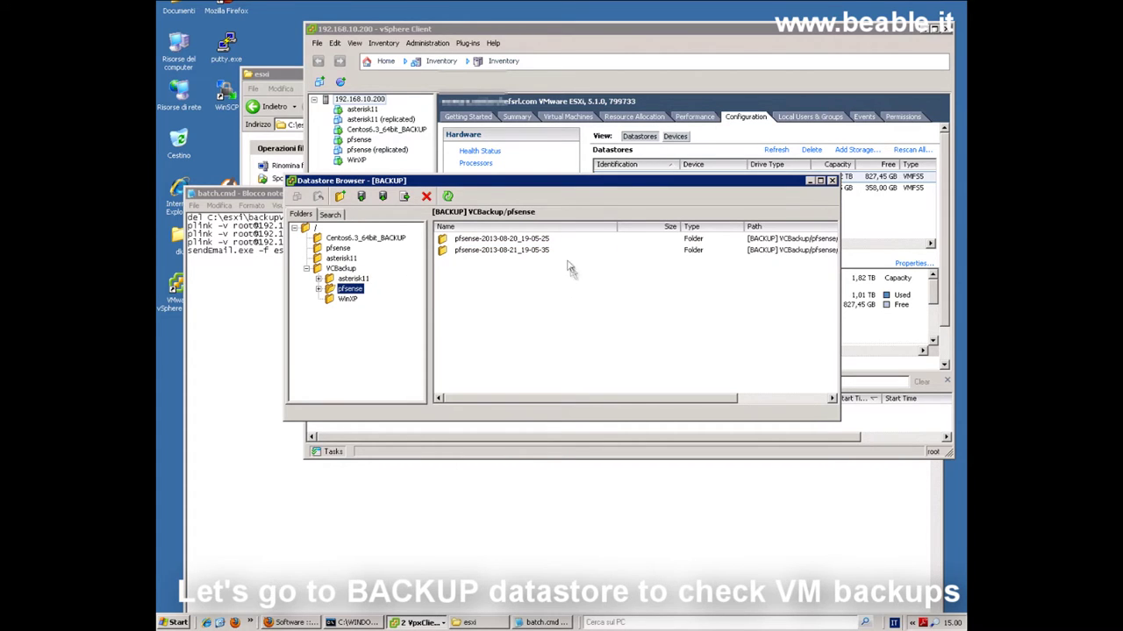
{"action": "left_click", "coordinate": [344, 300]}
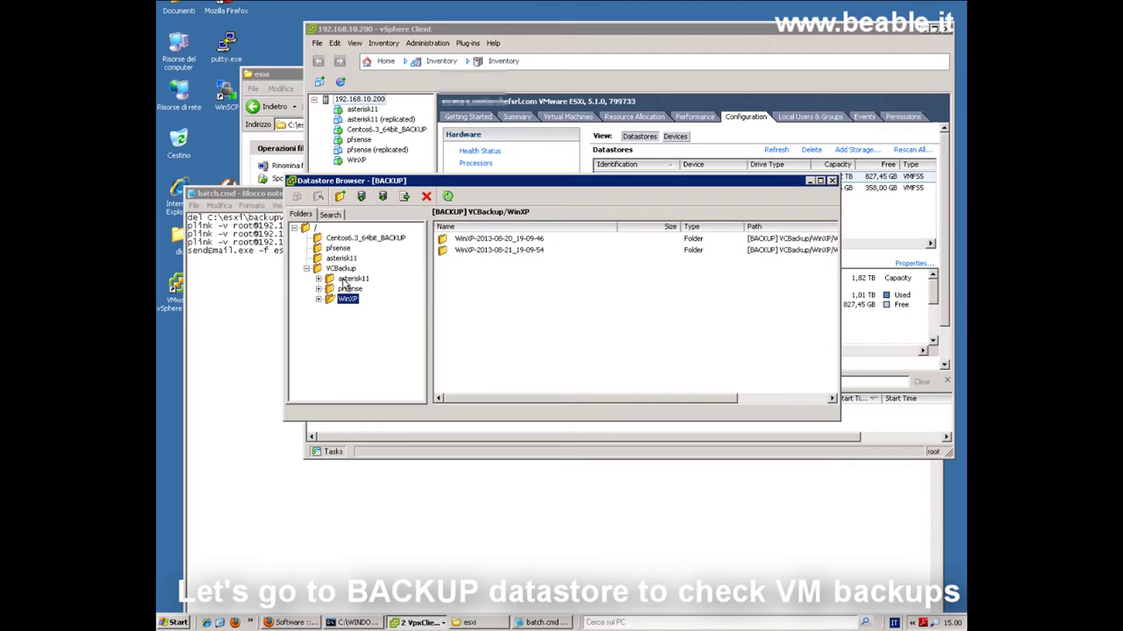
{"action": "left_click", "coordinate": [351, 279]}
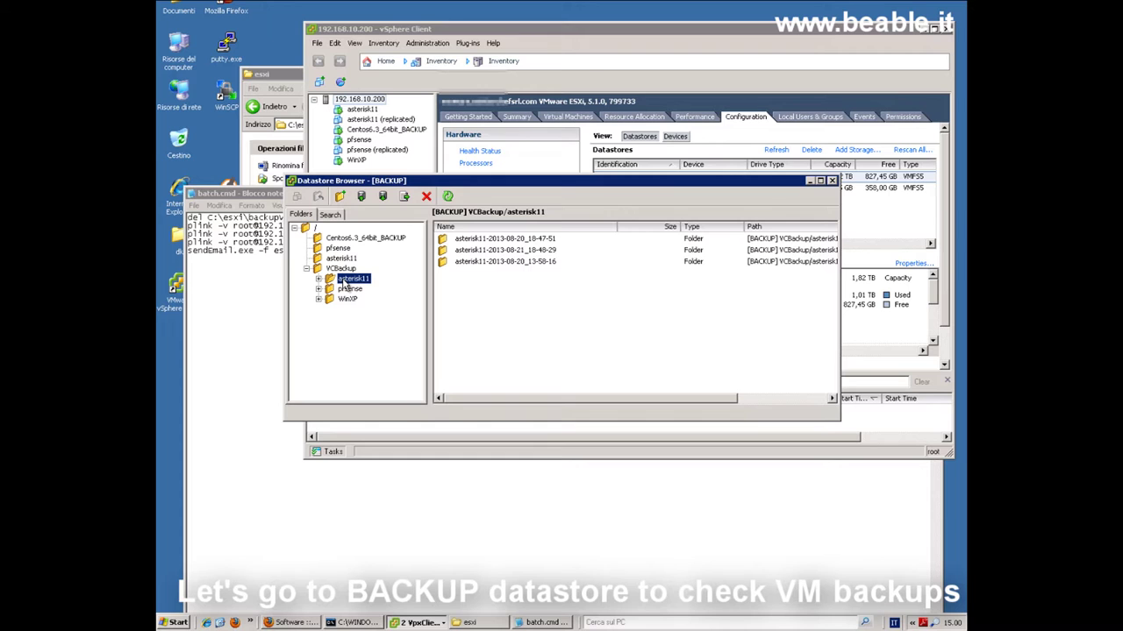
Close the datastore browser and the batch.cmd Notepad window
{"action": "left_click", "coordinate": [831, 180]}
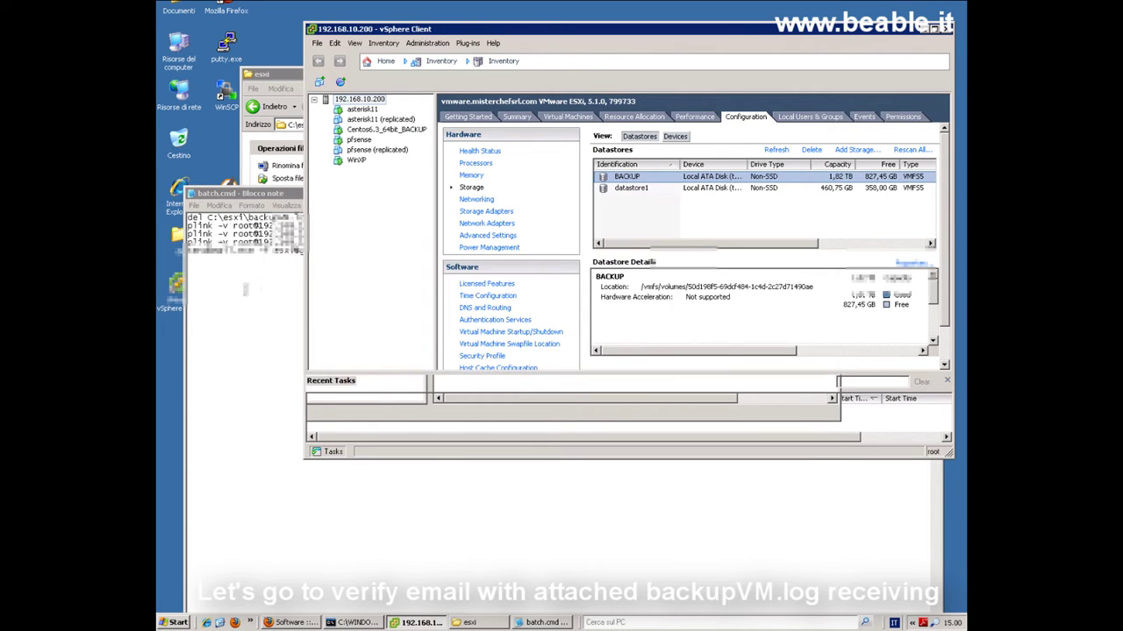
{"action": "left_click", "coordinate": [250, 286]}
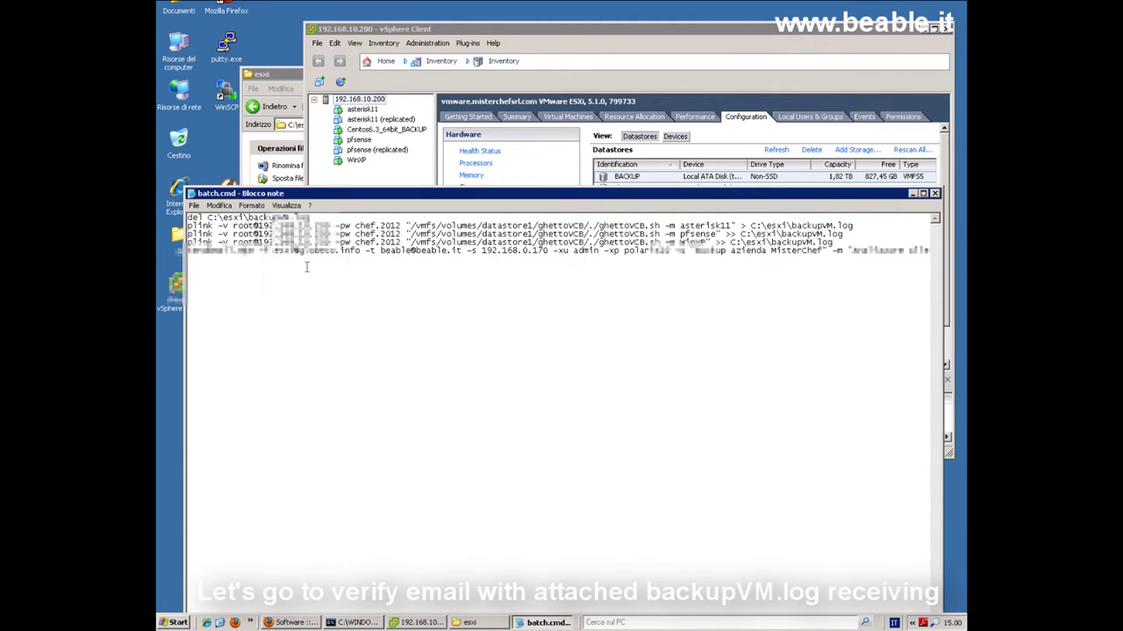
{"action": "left_click", "coordinate": [935, 194]}
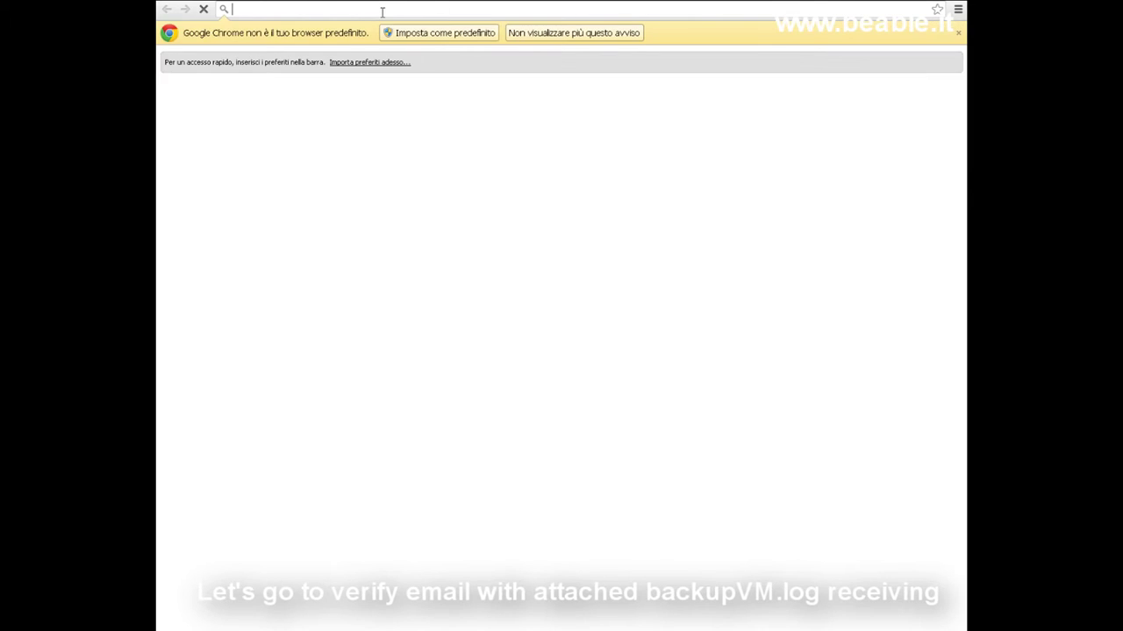
Load the Zimbra webmail at 192.168.0.160 in Chrome and sign in
{"action": "type", "text": "192.168.0.160"}
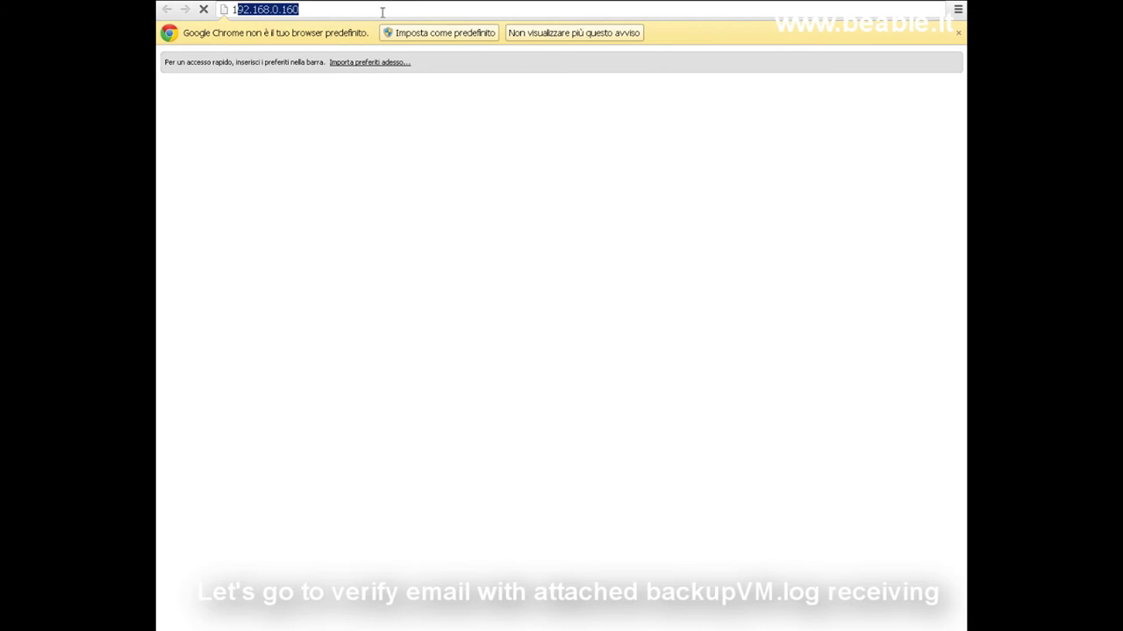
{"action": "key", "text": "Return"}
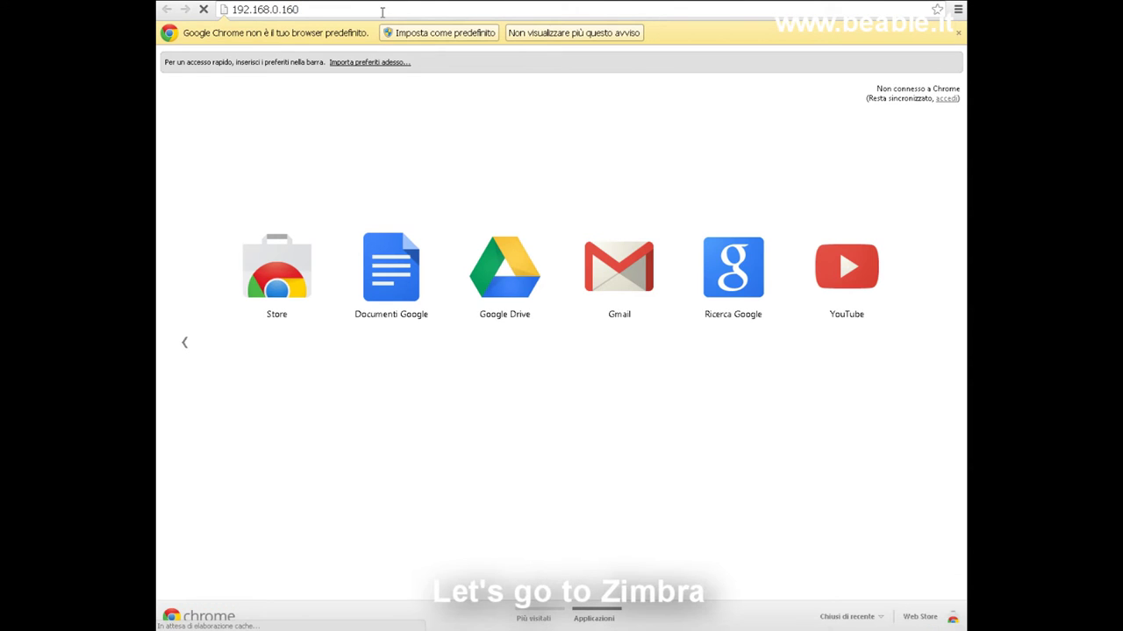
{"action": "key", "text": "Return"}
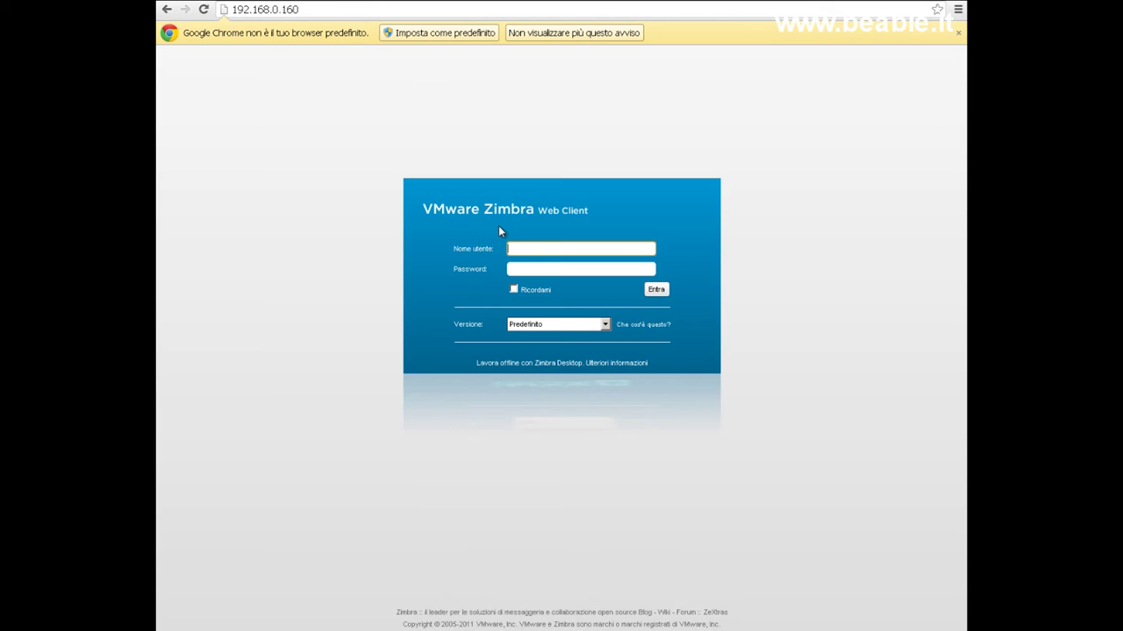
{"action": "key", "text": "Return"}
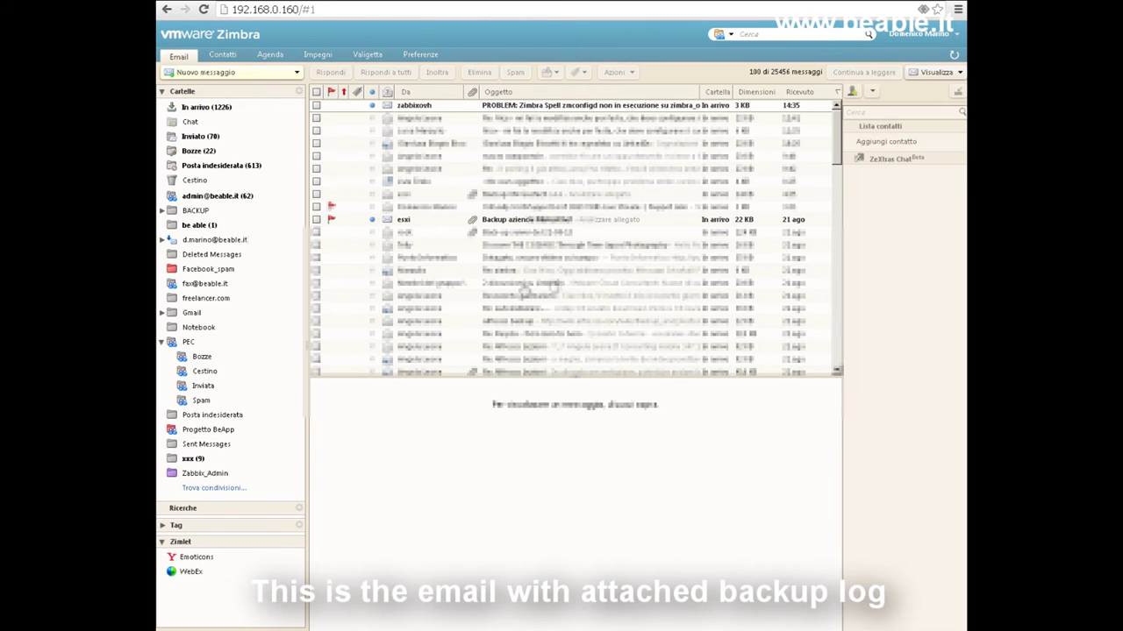
Open the backup report email in its own tab and open its backupVM.log attachment
{"action": "left_click", "coordinate": [529, 221]}
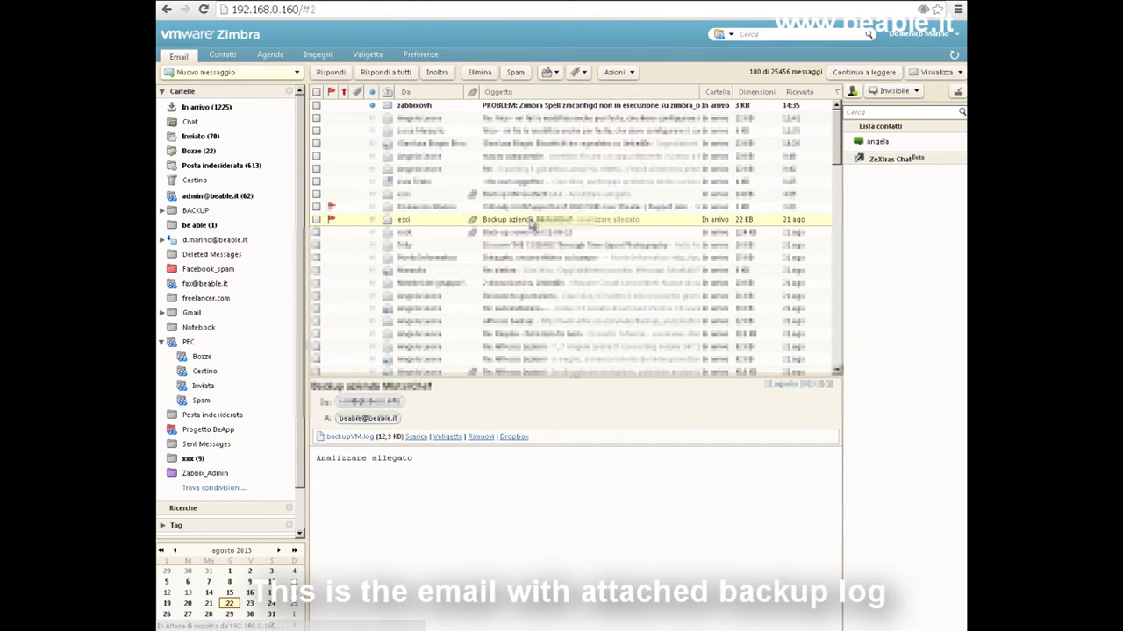
{"action": "double_click", "coordinate": [530, 224]}
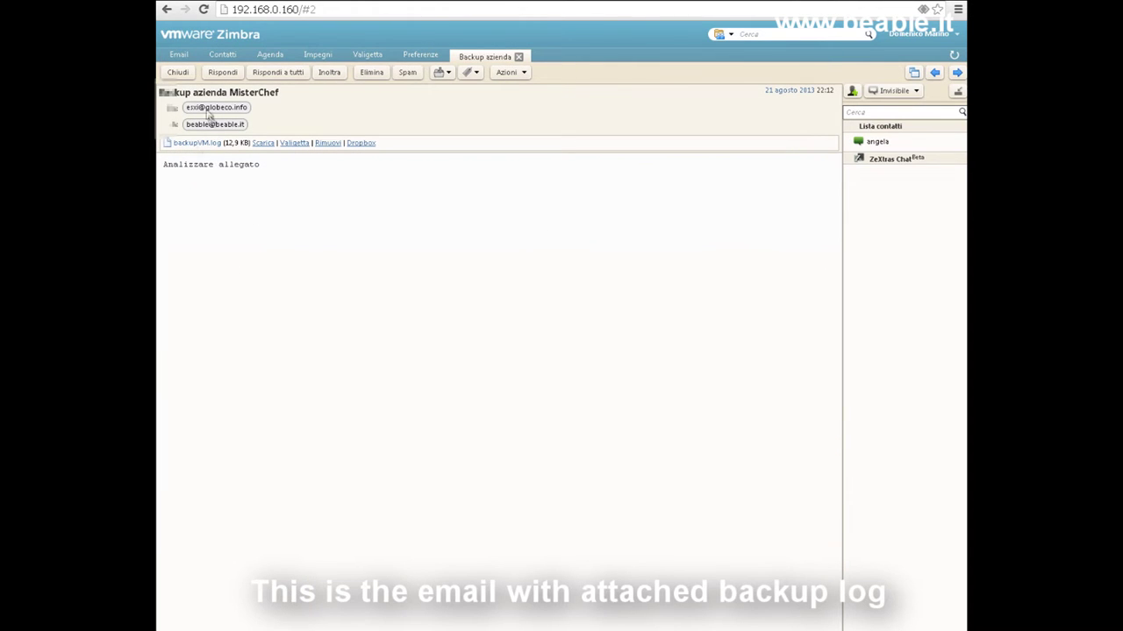
{"action": "left_click", "coordinate": [193, 145]}
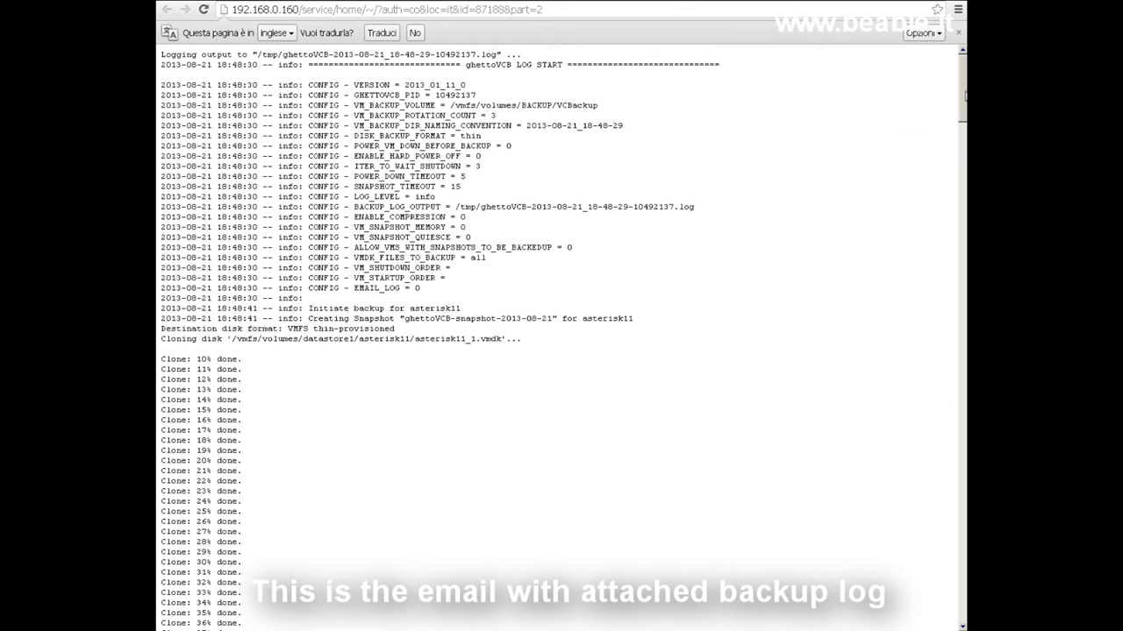
Scroll through the backupVM.log, then return to the email and the inbox list
{"action": "left_click_drag", "start_coordinate": [962, 158], "coordinate": [946, 370]}
{"action": "scroll", "coordinate": [946, 370], "scroll_direction": "down", "scroll_amount": 2}
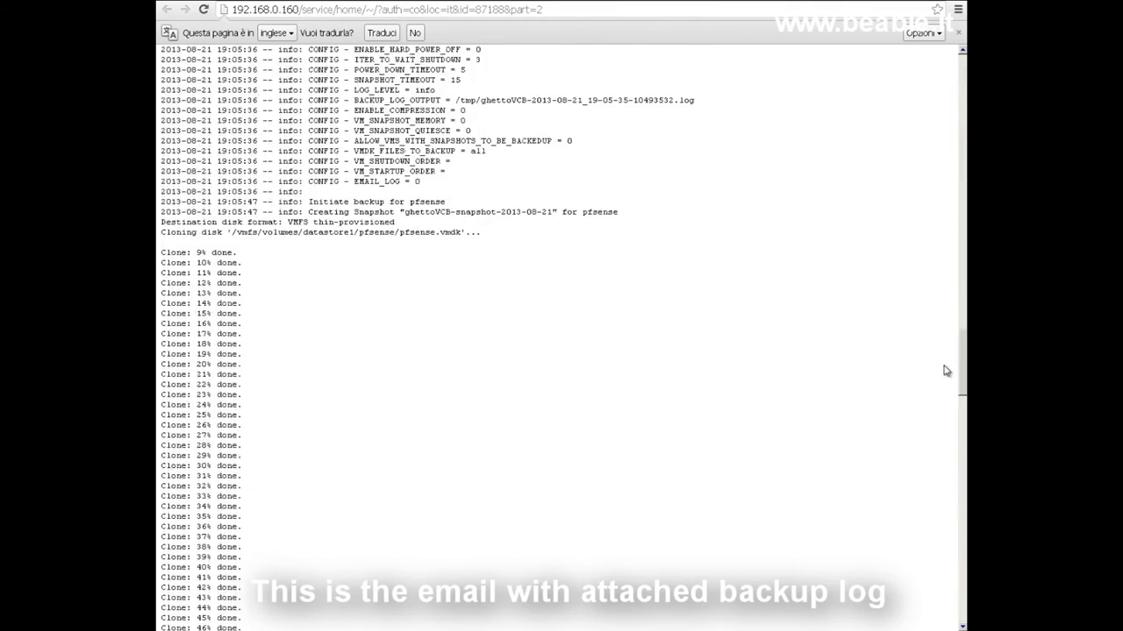
{"action": "scroll", "coordinate": [945, 370], "scroll_direction": "down", "scroll_amount": 10}
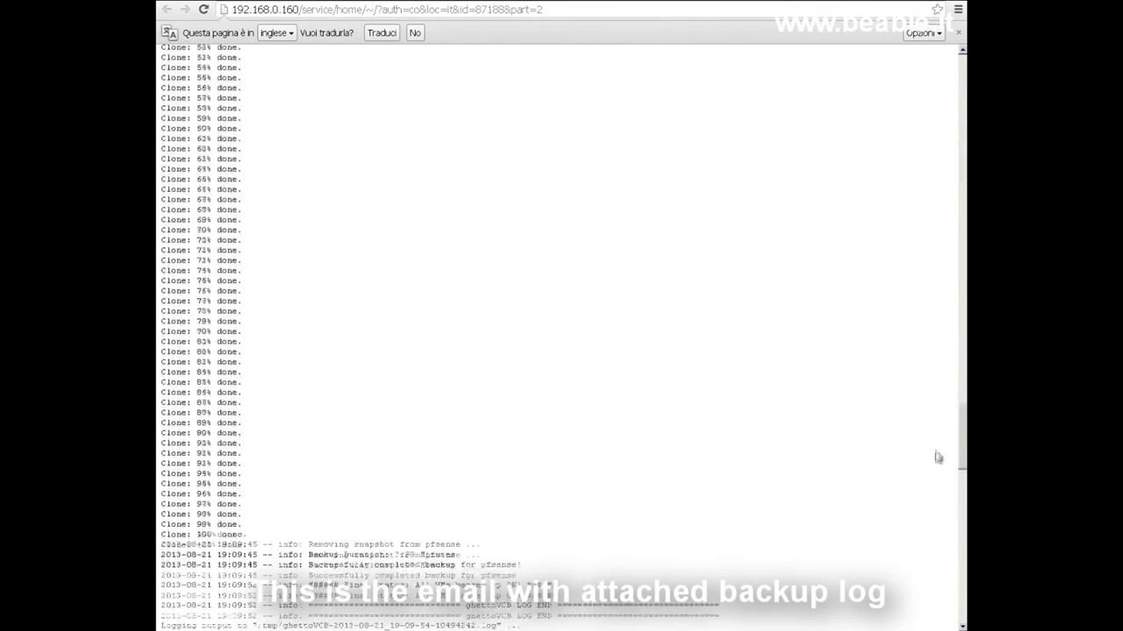
{"action": "scroll", "coordinate": [937, 497], "scroll_direction": "down", "scroll_amount": 4}
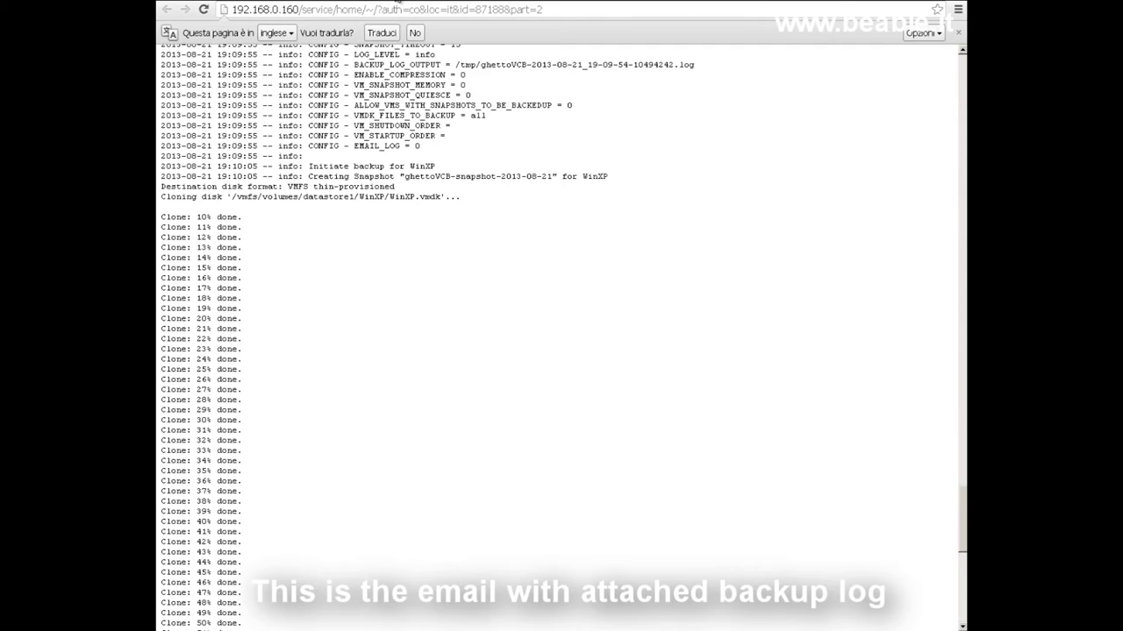
{"action": "left_click", "coordinate": [398, 3]}
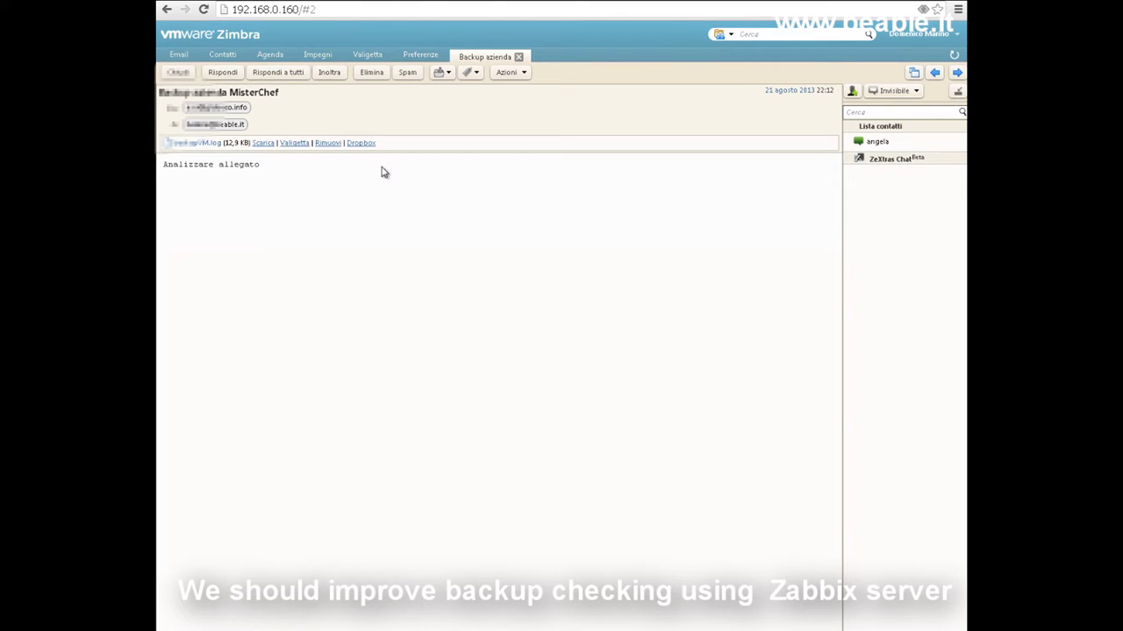
{"action": "left_click", "coordinate": [181, 56]}
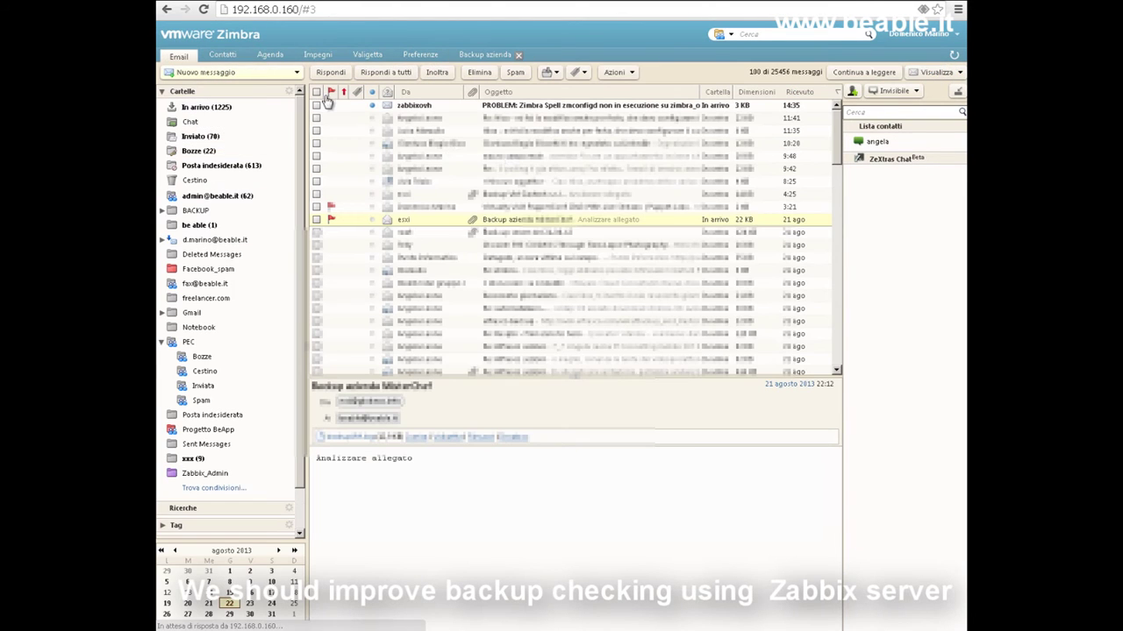
Minimize the Zimbra browser window to reveal the desktop shortcuts
{"action": "mouse_move", "coordinate": [546, 112]}
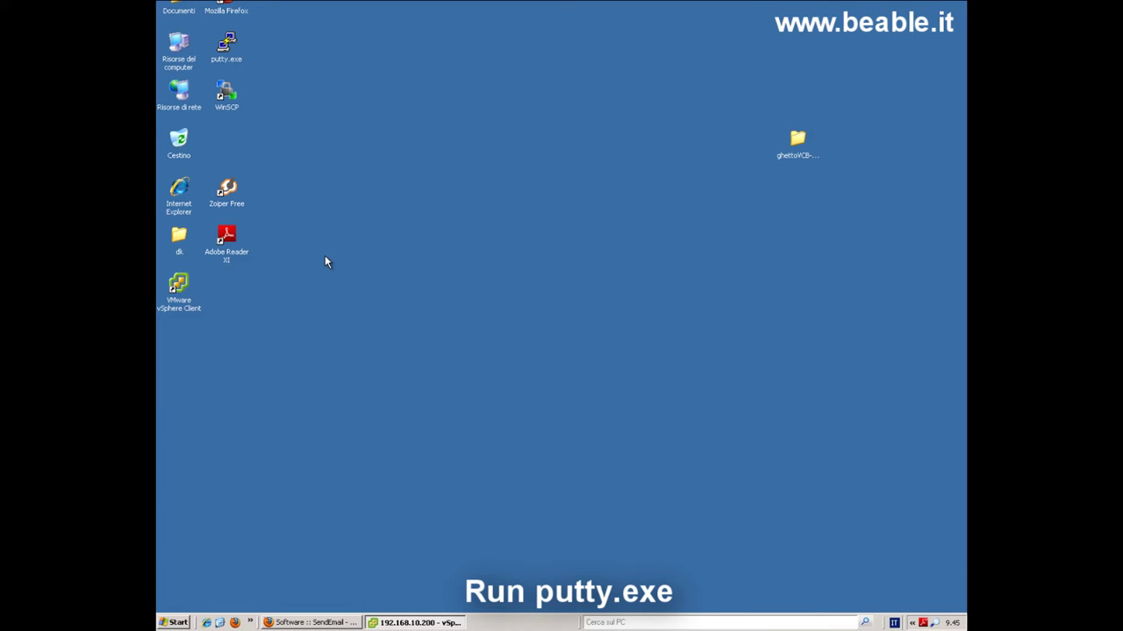
Launch putty.exe and open an SSH connection to host 192.168.10.200
{"action": "double_click", "coordinate": [227, 46]}
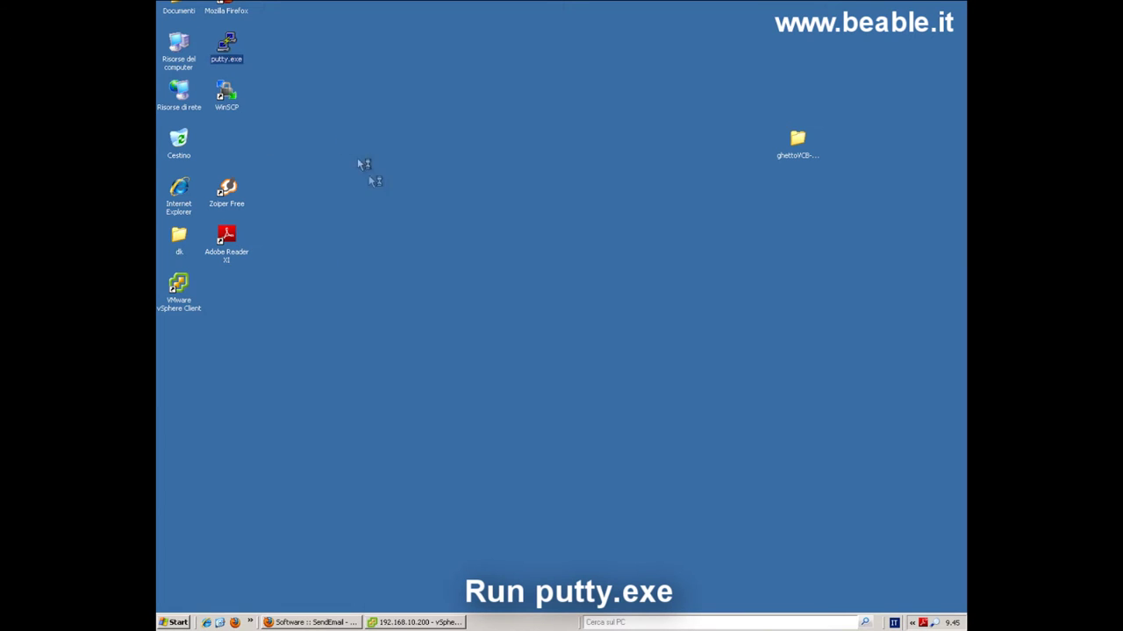
{"action": "left_click", "coordinate": [596, 313]}
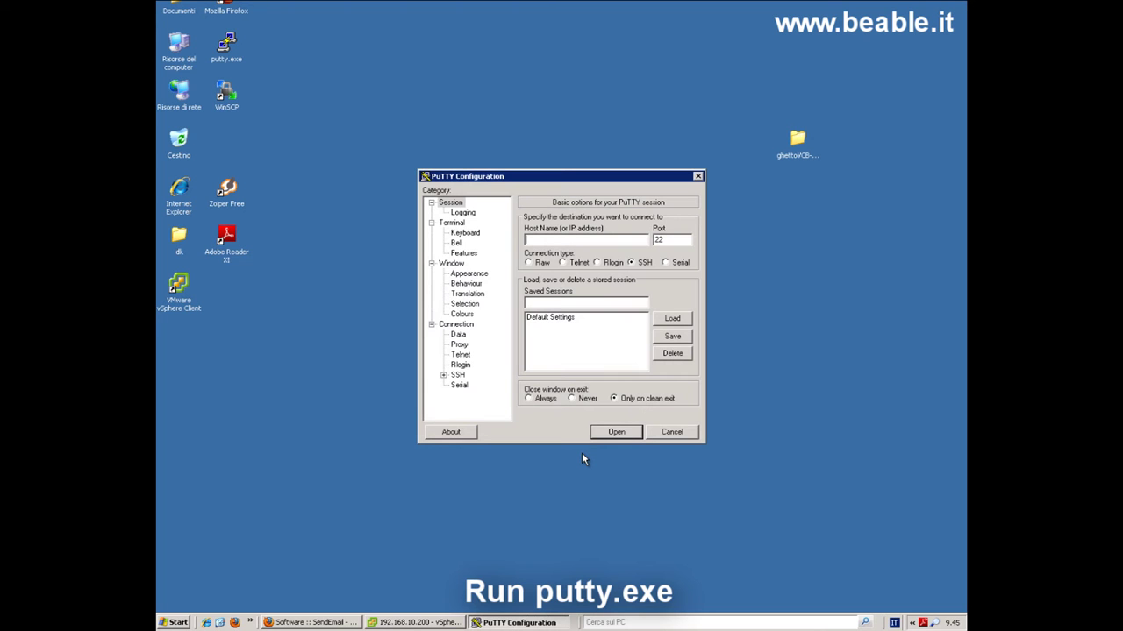
{"action": "type", "text": "192.168.0."}
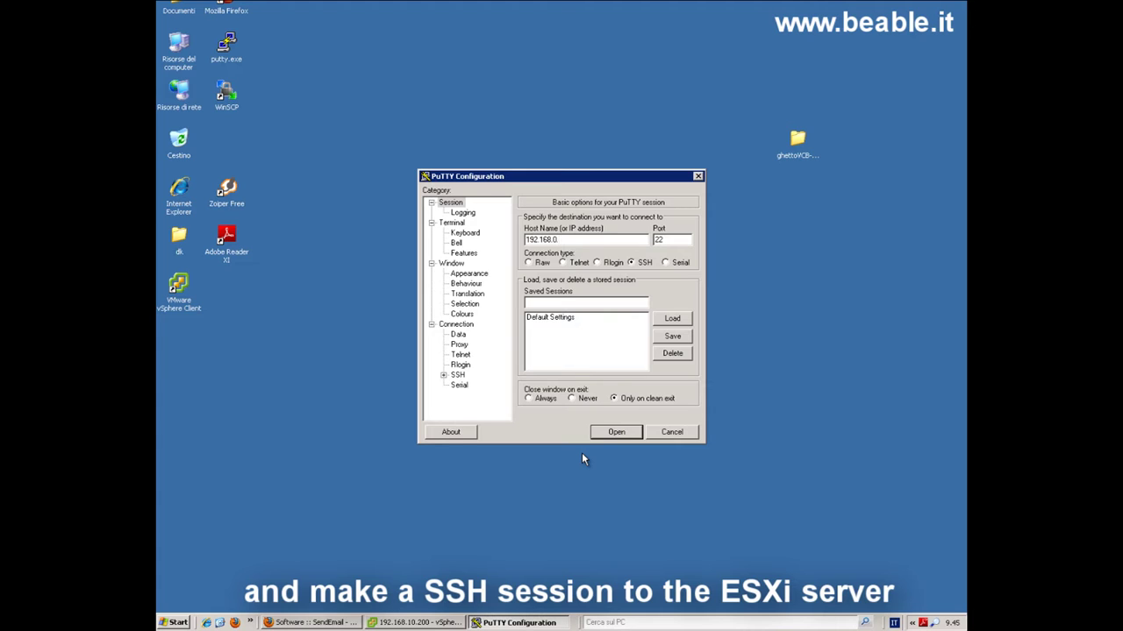
{"action": "key", "text": "BackSpace"}
{"action": "key", "text": "BackSpace"}
{"action": "type", "text": "10.200"}
{"action": "key", "text": "Return"}
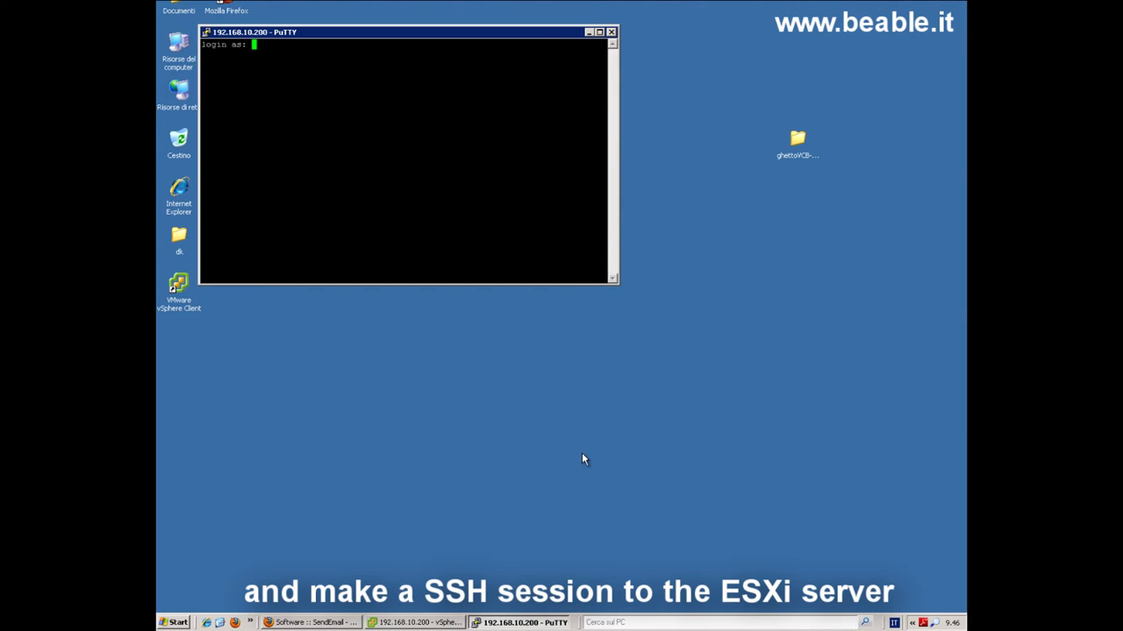
Log in as root, move into /vmfs/volumes and list the volumes
{"action": "type", "text": "root"}
{"action": "key", "text": "Return"}
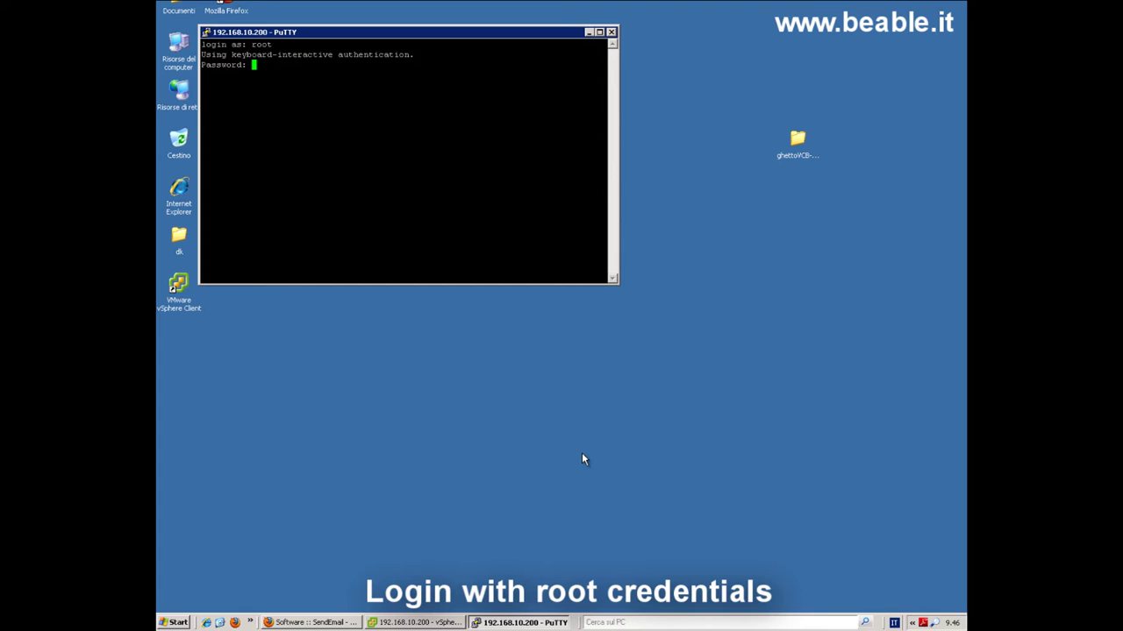
{"action": "key", "text": "Return"}
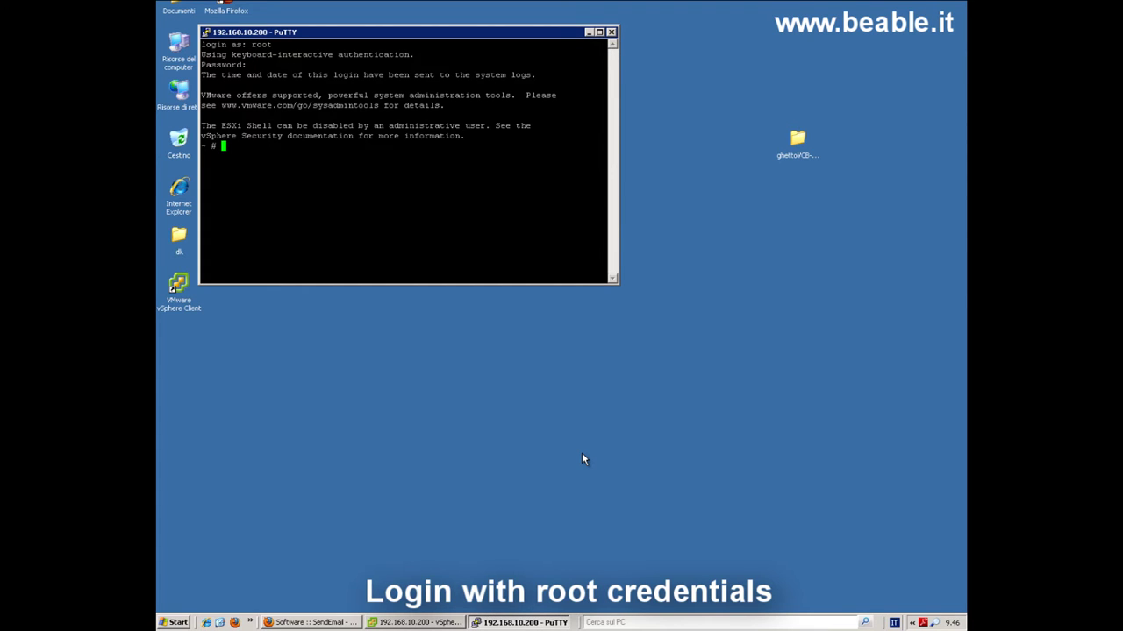
{"action": "type", "text": "cd vmfs"}
{"action": "key", "text": "Return"}
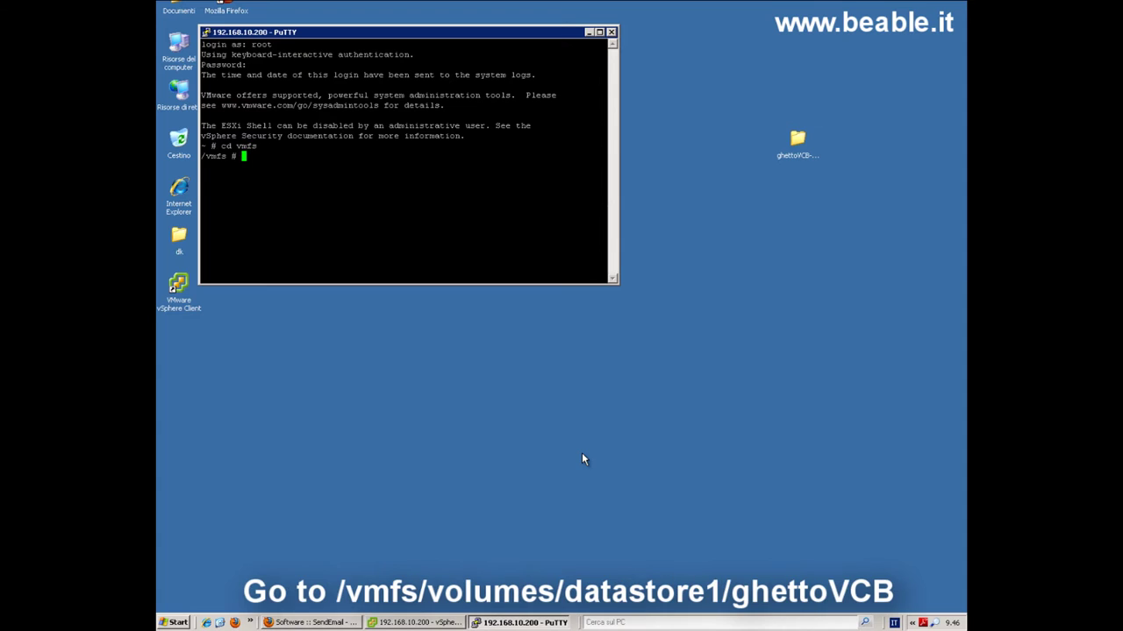
{"action": "type", "text": "cd volumes/"}
{"action": "key", "text": "Return"}
{"action": "type", "text": "ls"}
{"action": "key", "text": "Return"}
Enter datastore1/ghettoVCB, clear the screen and list its files
{"action": "type", "text": "cd datas"}
{"action": "key", "text": "Tab"}
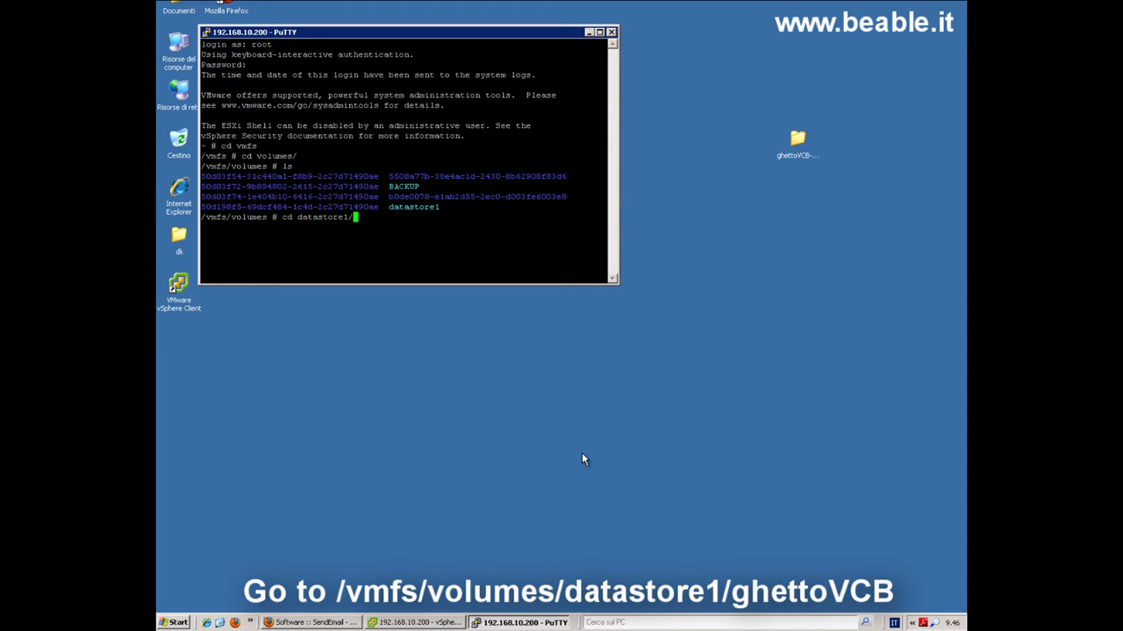
{"action": "type", "text": "ghe"}
{"action": "key", "text": "Tab"}
{"action": "key", "text": "Return"}
{"action": "type", "text": "clear"}
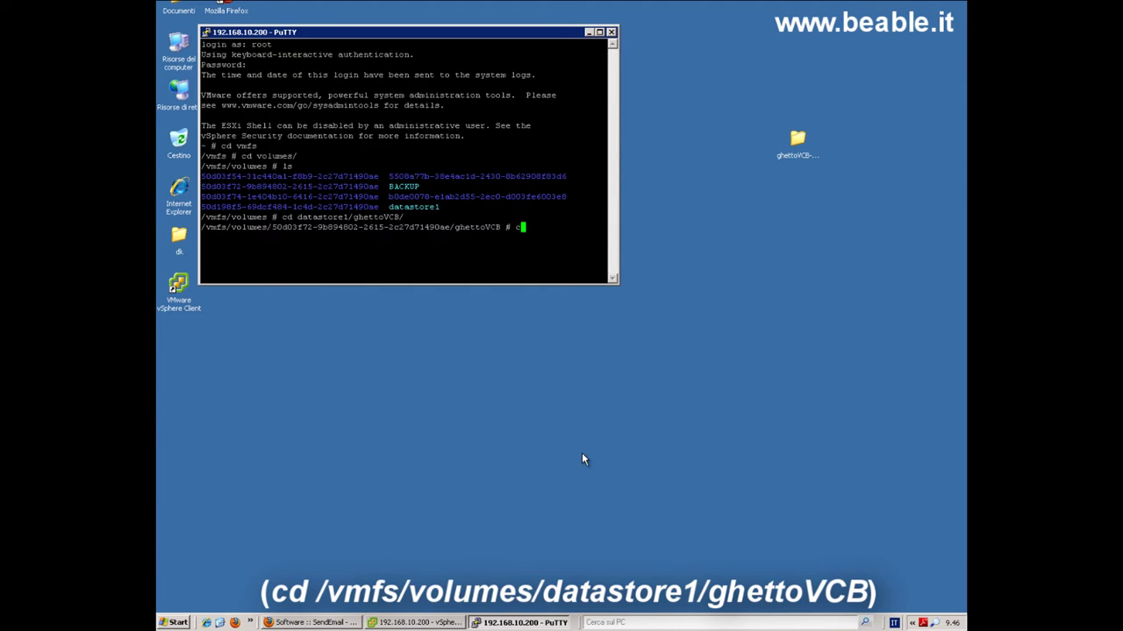
{"action": "key", "text": "Return"}
{"action": "type", "text": "ls"}
{"action": "key", "text": "Return"}
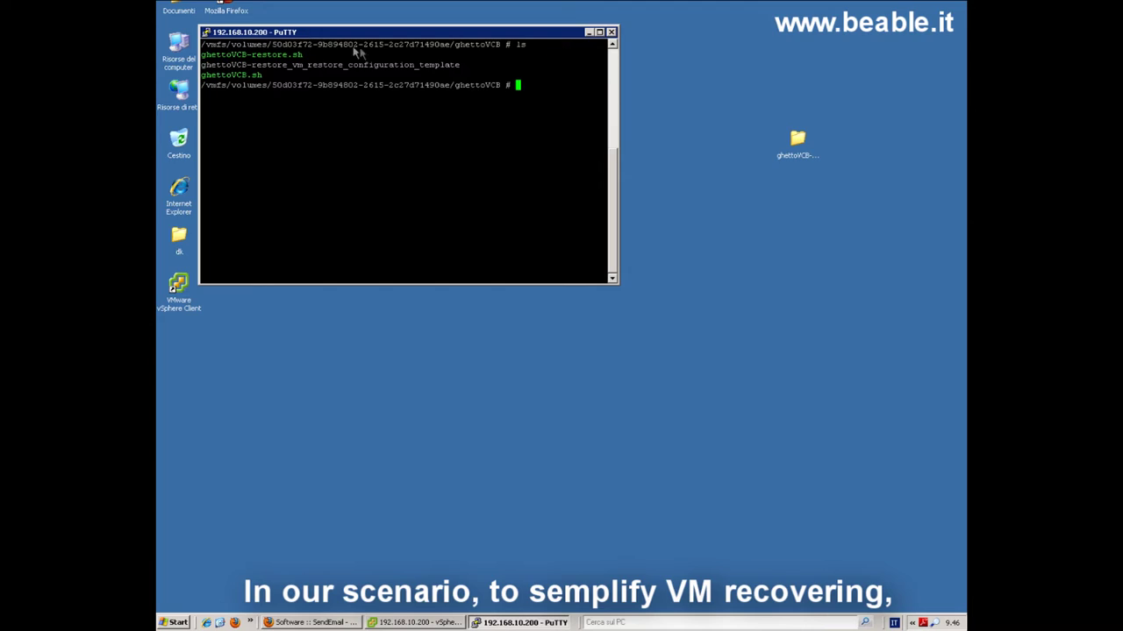
Toggle PuTTY full screen with Alt+Enter and back, then maximize the window
{"action": "key", "text": "alt+Return"}
{"action": "left_click_drag", "start_coordinate": [374, 36], "coordinate": [372, 50]}
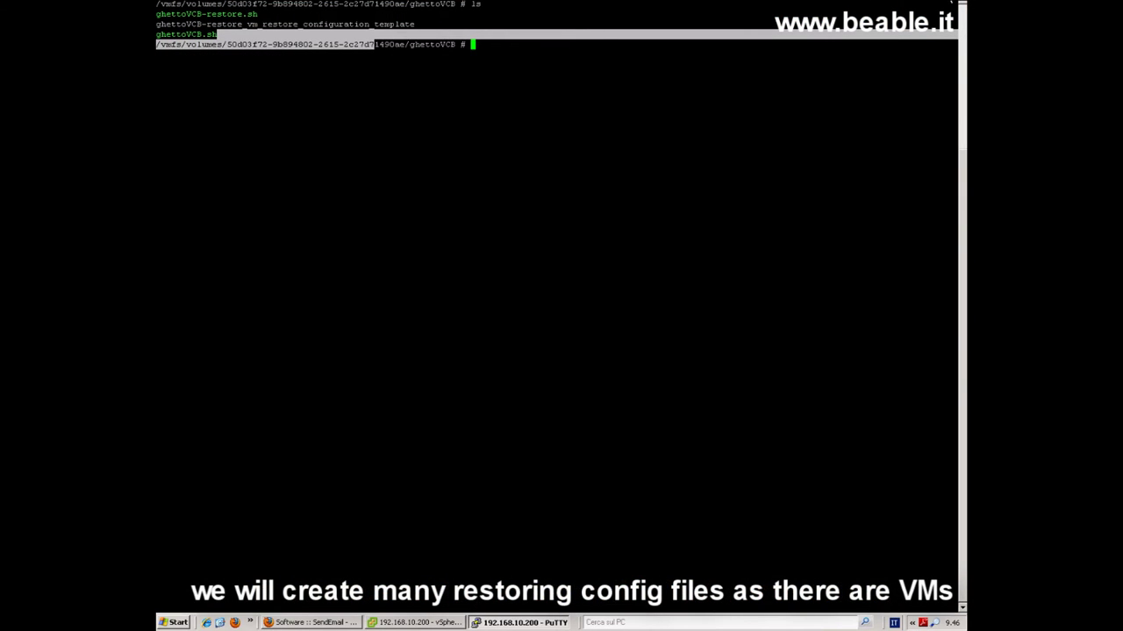
{"action": "key", "text": "alt+Return"}
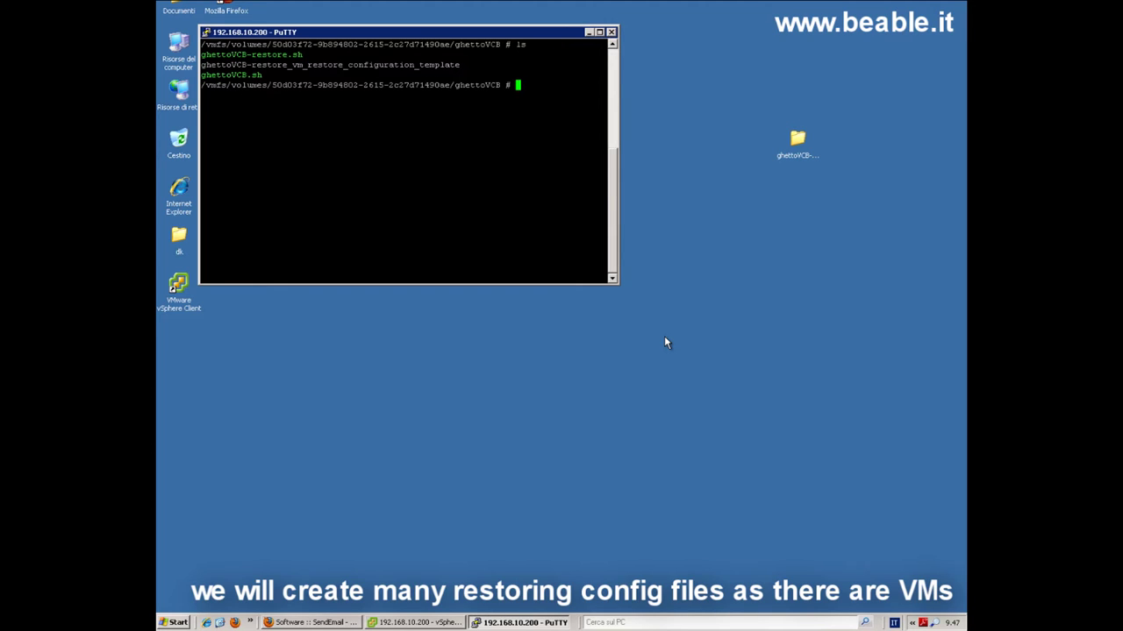
{"action": "left_click", "coordinate": [599, 31]}
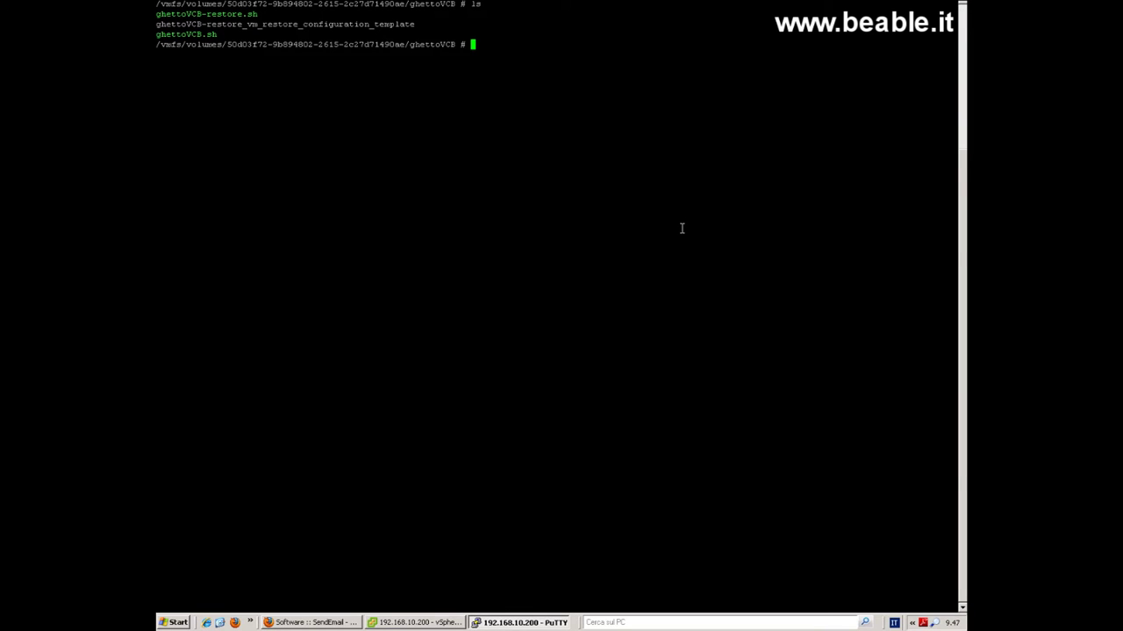
Start a cp of ghettoVCB-restore_vm_restore_configuration_template to a new ghettoVCB-restore_ file
{"action": "type", "text": "cp "}
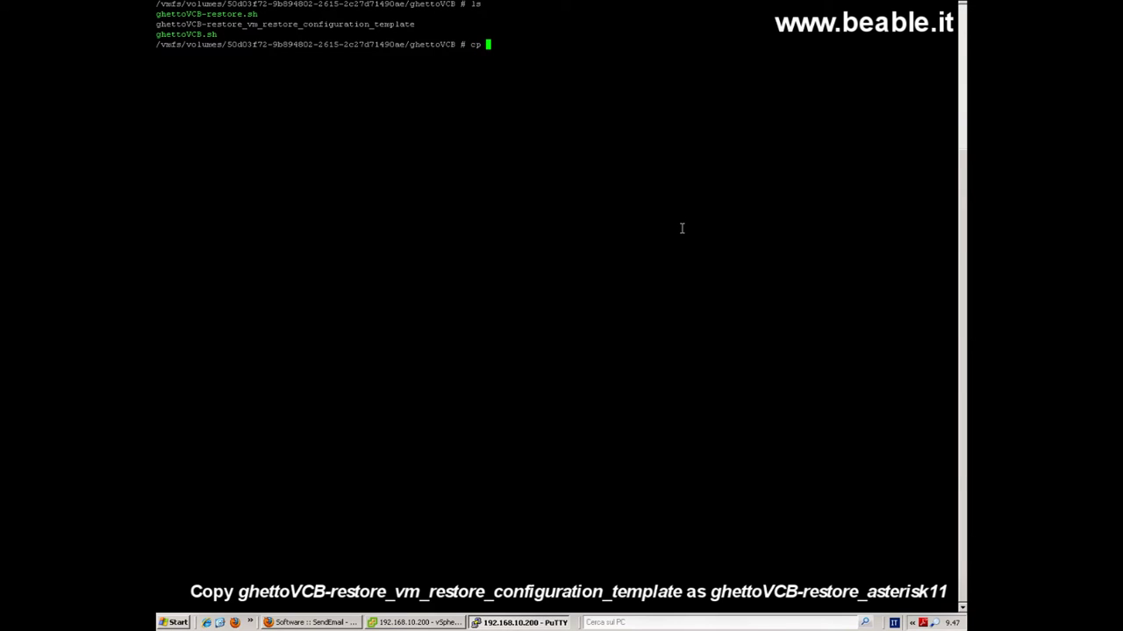
{"action": "type", "text": "gh"}
{"action": "key", "text": "Tab"}
{"action": "type", "text": "-rest"}
{"action": "key", "text": "Tab"}
{"action": "type", "text": "_vm"}
{"action": "key", "text": "Tab"}
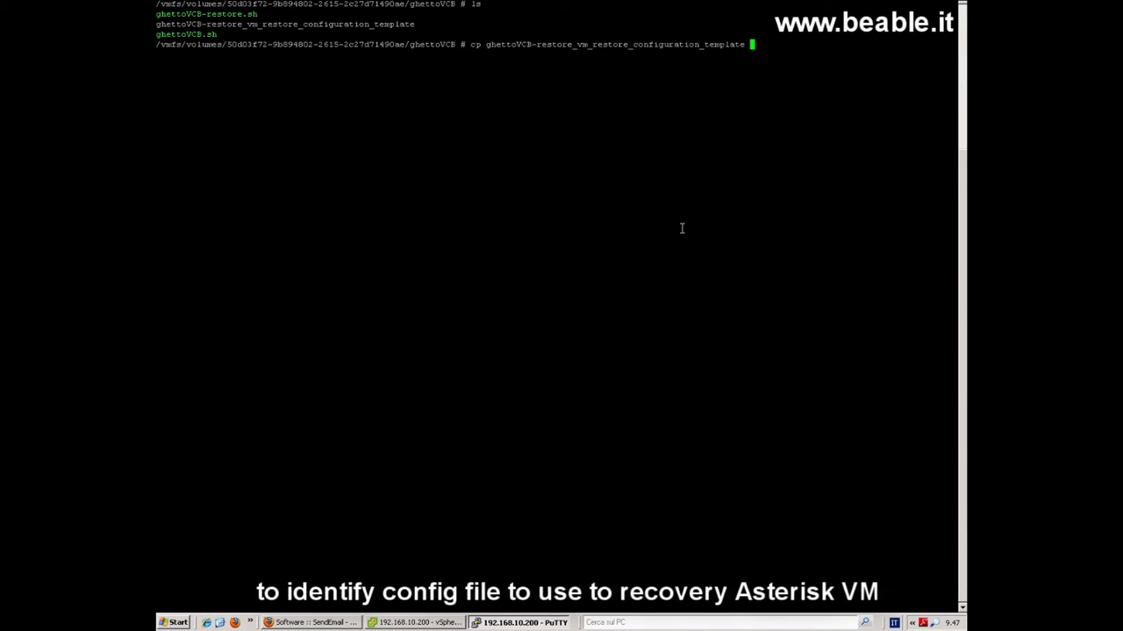
{"action": "type", "text": "ghet"}
{"action": "key", "text": "Tab"}
{"action": "type", "text": "-restore_"}
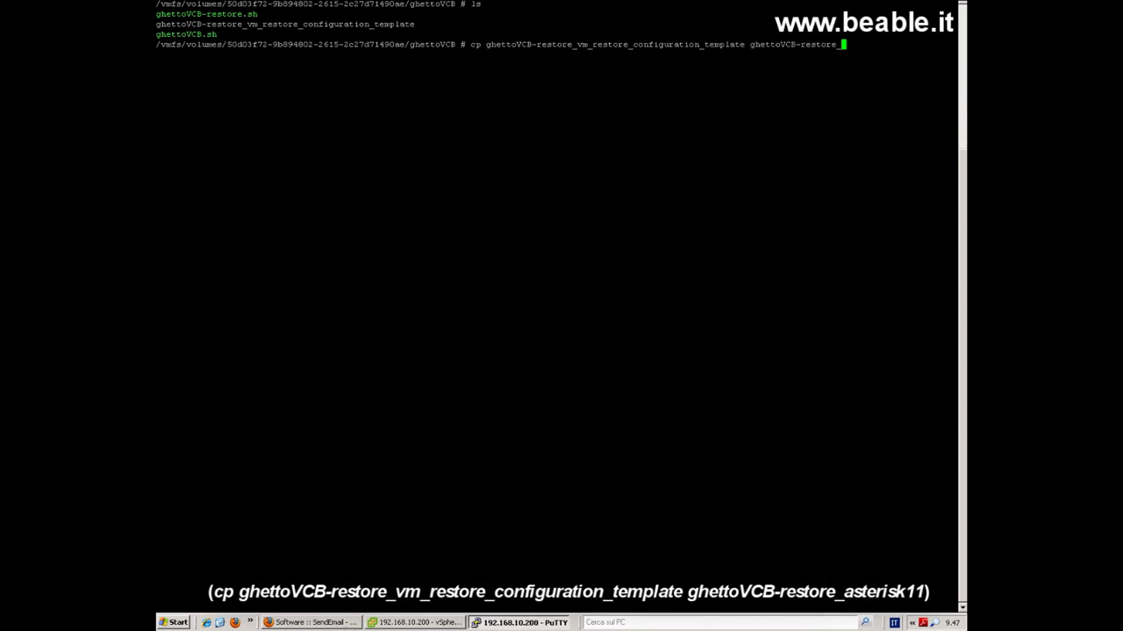
Finish the target name as ghettoVCB-restore_asterisk11, run the copy, then clear and ls
{"action": "left_click", "coordinate": [387, 624]}
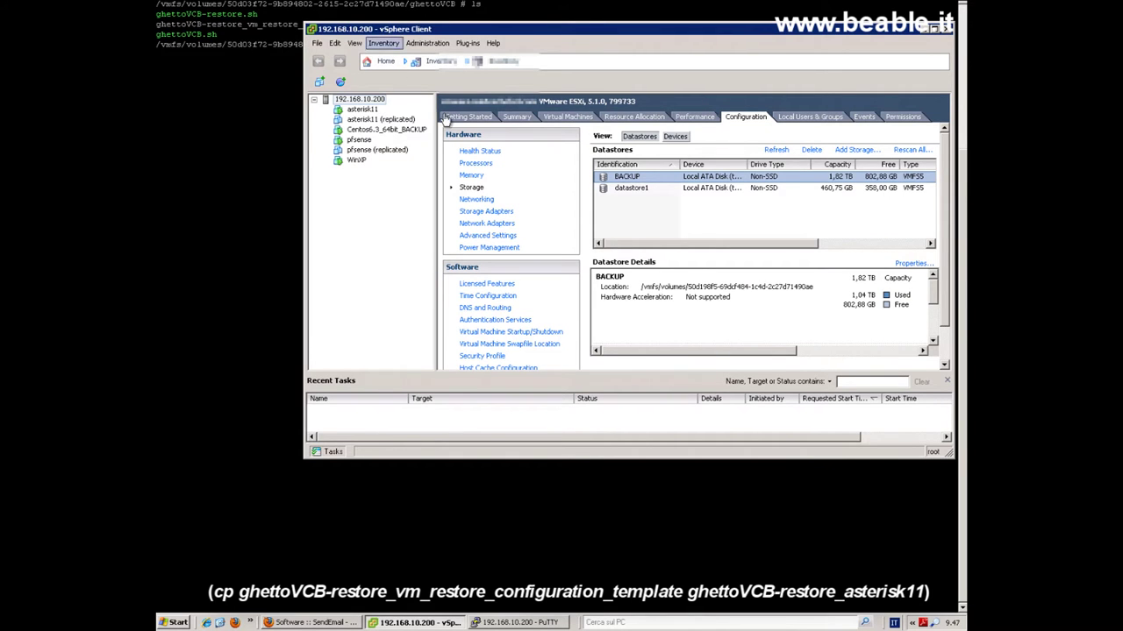
{"action": "key", "text": "alt+Tab"}
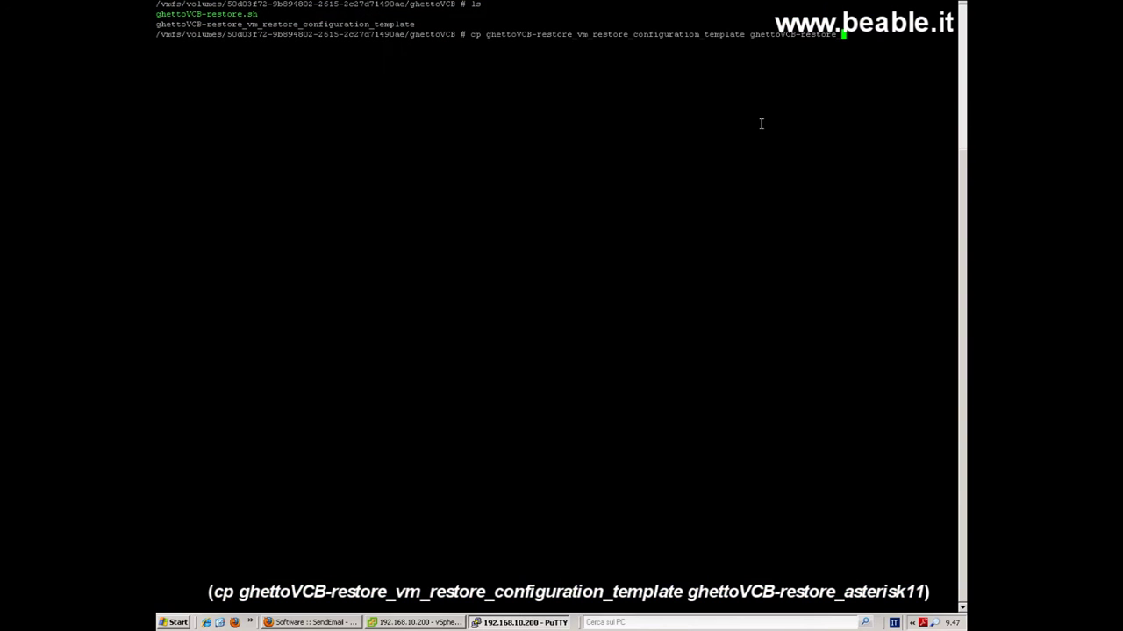
{"action": "type", "text": "asterisk11"}
{"action": "key", "text": "Return"}
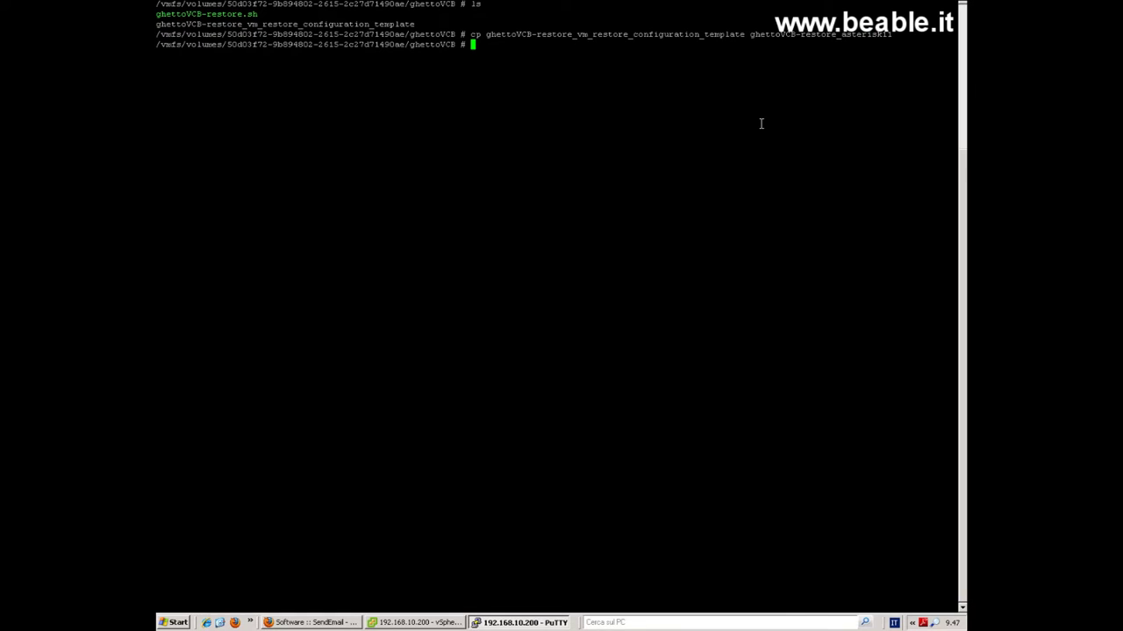
{"action": "type", "text": "clear"}
{"action": "key", "text": "Return"}
{"action": "type", "text": "ls"}
{"action": "key", "text": "Return"}
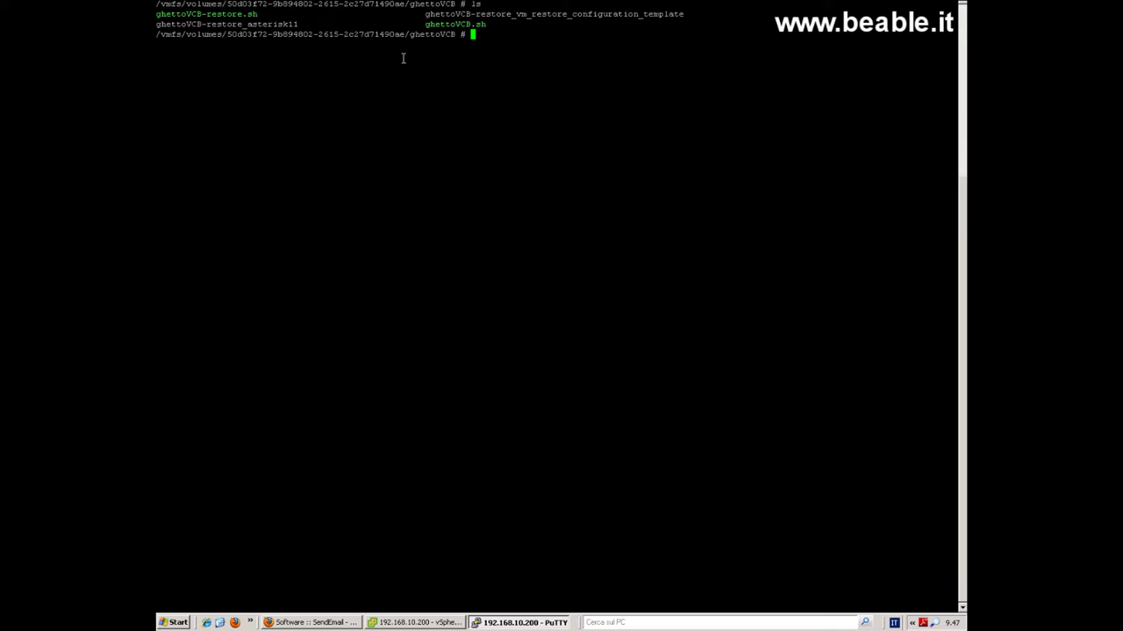
Open ghettoVCB-restore_asterisk11 in vi, using Tab completion for the file name
{"action": "type", "text": "vi ghet"}
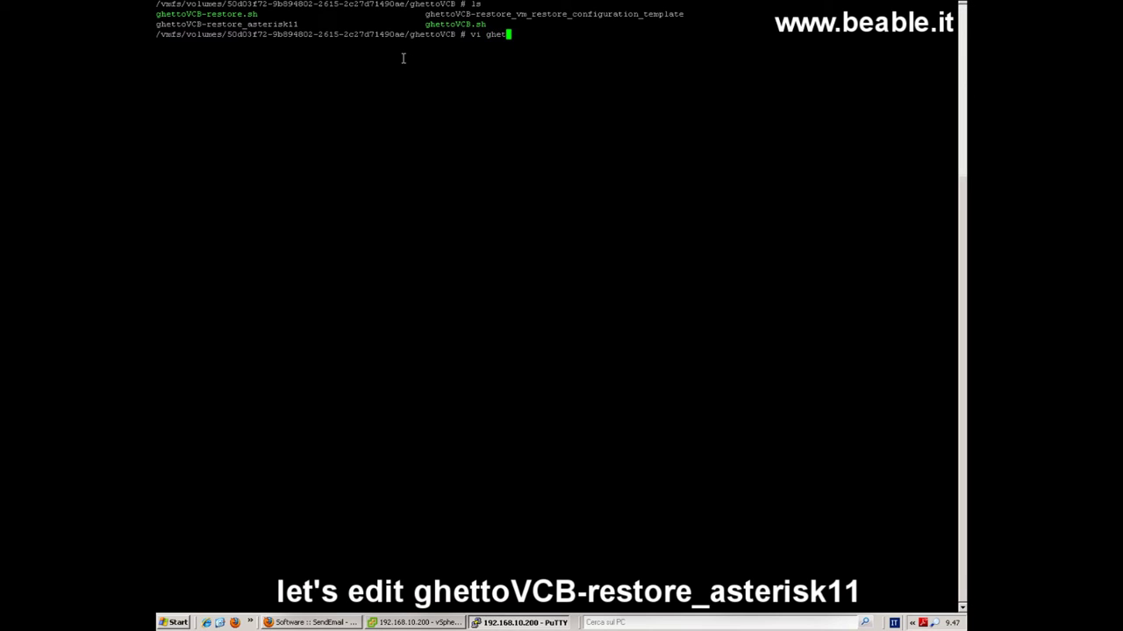
{"action": "key", "text": "Tab"}
{"action": "type", "text": "-restore_as"}
{"action": "key", "text": "Tab"}
{"action": "key", "text": "Return"}
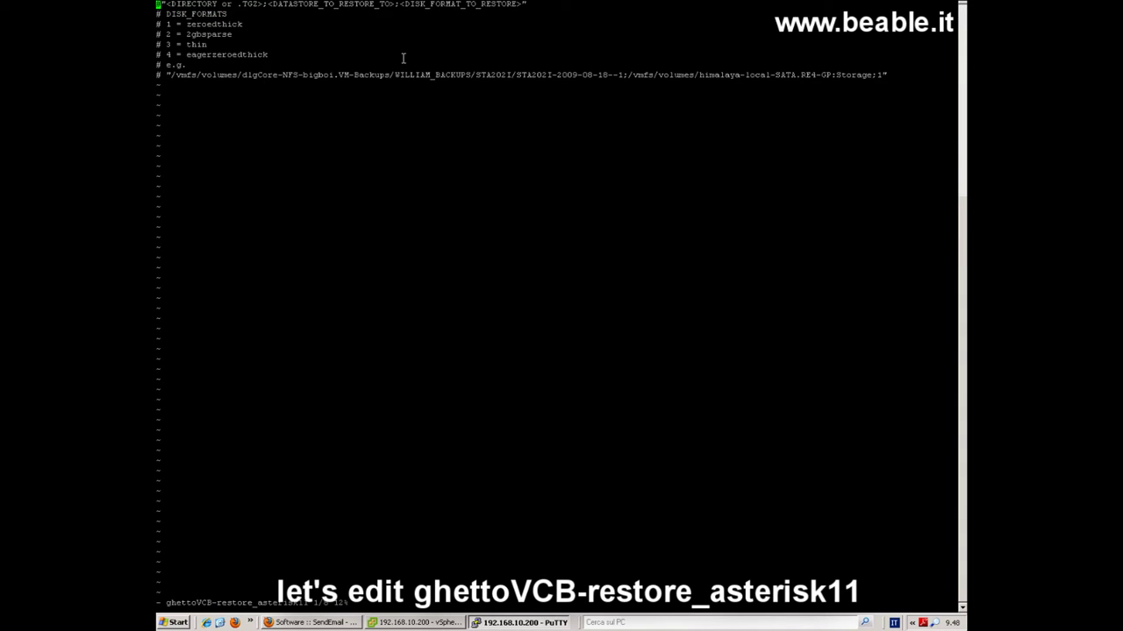
Add a new line below the example path beginning with "/vmfs/bolumes/
{"action": "key", "text": "Down"}
{"action": "key", "text": "Down"}
{"action": "key", "text": "Down"}
{"action": "key", "text": "Down"}
{"action": "key", "text": "Down"}
{"action": "key", "text": "Down"}
{"action": "key", "text": "Down"}
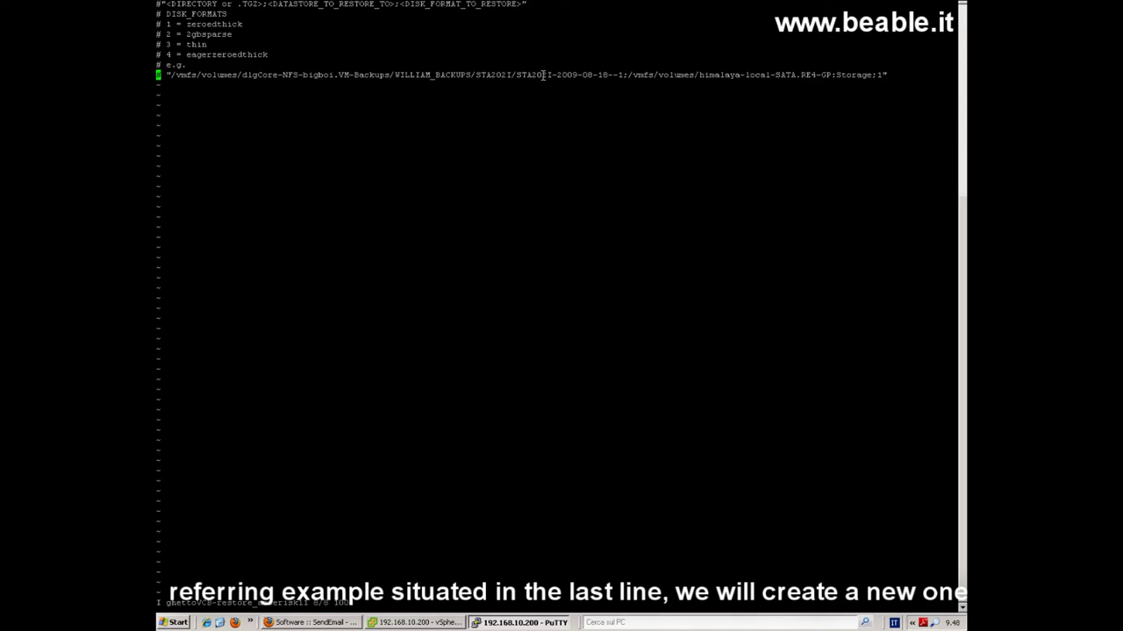
{"action": "key", "text": "Right"}
{"action": "key", "text": "Right"}
{"action": "key", "text": "Right"}
{"action": "key", "text": "Right"}
{"action": "key", "text": "Right"}
{"action": "key", "text": "Right"}
{"action": "key", "text": "Right"}
{"action": "key", "text": "Right"}
{"action": "key", "text": "Right"}
{"action": "key", "text": "Right"}
{"action": "key", "text": "Right"}
{"action": "key", "text": "Right"}
{"action": "key", "text": "Right"}
{"action": "key", "text": "Right"}
{"action": "key", "text": "Right"}
{"action": "key", "text": "Right"}
{"action": "key", "text": "Right"}
{"action": "key", "text": "Right"}
{"action": "key", "text": "Right"}
{"action": "key", "text": "Right"}
{"action": "key", "text": "Right"}
{"action": "key", "text": "Right"}
{"action": "key", "text": "Right"}
{"action": "key", "text": "Right"}
{"action": "key", "text": "Right"}
{"action": "key", "text": "Right"}
{"action": "key", "text": "Right"}
{"action": "key", "text": "Right"}
{"action": "key", "text": "Right"}
{"action": "key", "text": "Right"}
{"action": "key", "text": "Right"}
{"action": "key", "text": "Right"}
{"action": "key", "text": "Right"}
{"action": "key", "text": "Right"}
{"action": "key", "text": "Right"}
{"action": "key", "text": "Right"}
{"action": "key", "text": "Right"}
{"action": "key", "text": "Right"}
{"action": "key", "text": "Right"}
{"action": "key", "text": "Right"}
{"action": "key", "text": "Right"}
{"action": "key", "text": "Right"}
{"action": "key", "text": "Right"}
{"action": "key", "text": "Right"}
{"action": "key", "text": "Right"}
{"action": "key", "text": "Right"}
{"action": "key", "text": "Right"}
{"action": "key", "text": "Right"}
{"action": "key", "text": "Right"}
{"action": "key", "text": "Right"}
{"action": "key", "text": "Right"}
{"action": "key", "text": "Right"}
{"action": "key", "text": "Right"}
{"action": "key", "text": "Right"}
{"action": "key", "text": "Right"}
{"action": "key", "text": "Right"}
{"action": "key", "text": "Right"}
{"action": "key", "text": "Right"}
{"action": "key", "text": "Right"}
{"action": "key", "text": "Right"}
{"action": "key", "text": "Right"}
{"action": "key", "text": "Right"}
{"action": "key", "text": "Right"}
{"action": "key", "text": "Right"}
{"action": "key", "text": "Right"}
{"action": "key", "text": "Right"}
{"action": "key", "text": "Right"}
{"action": "key", "text": "Right"}
{"action": "key", "text": "Right"}
{"action": "key", "text": "Right"}
{"action": "key", "text": "Right"}
{"action": "key", "text": "Right"}
{"action": "key", "text": "Right"}
{"action": "key", "text": "Right"}
{"action": "key", "text": "Right"}
{"action": "key", "text": "Return"}
{"action": "type", "text": "\""}
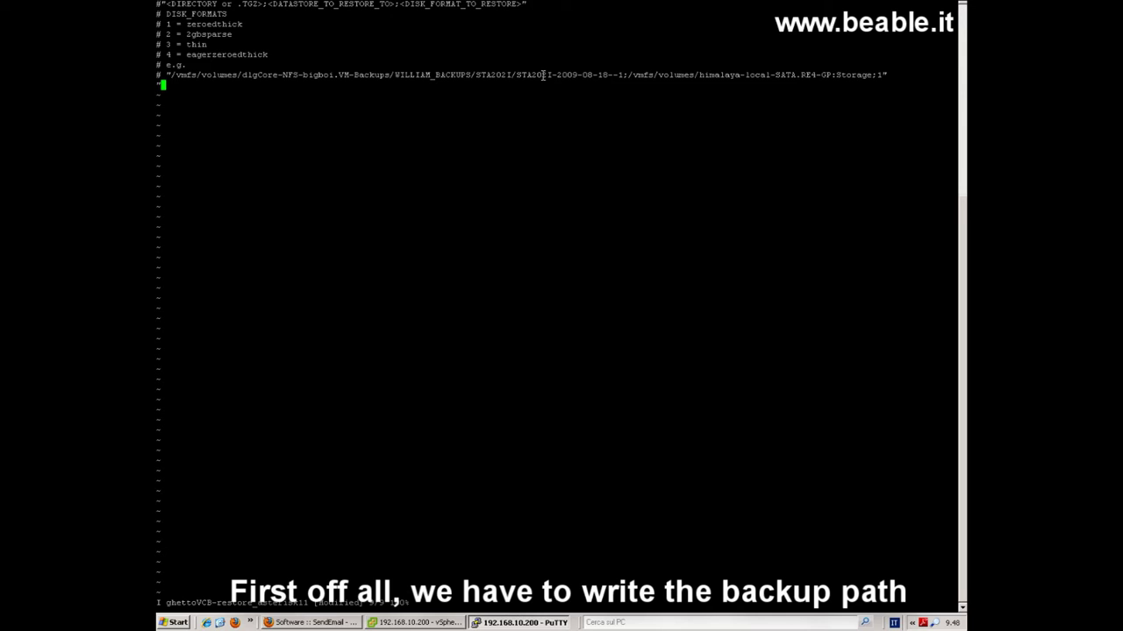
{"action": "type", "text": "/vmfs/bolumes/"}
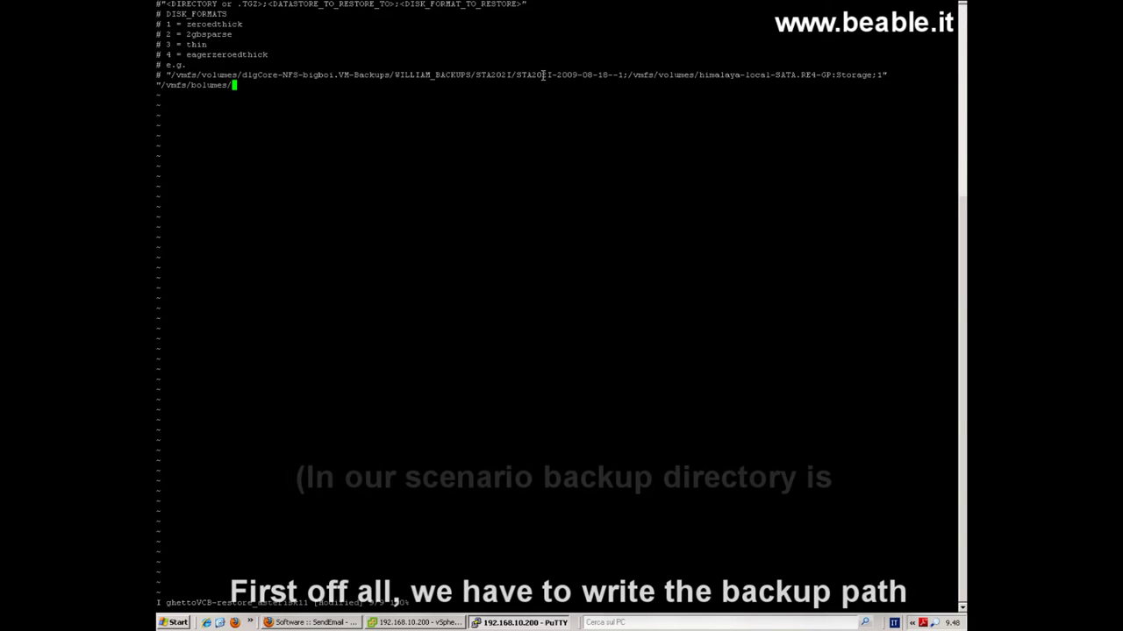
{"action": "key", "text": "Escape"}
Save and quit vi with :wq, then try dir /vmfs/volumes/BACKUP/
{"action": "type", "text": ":wq!"}
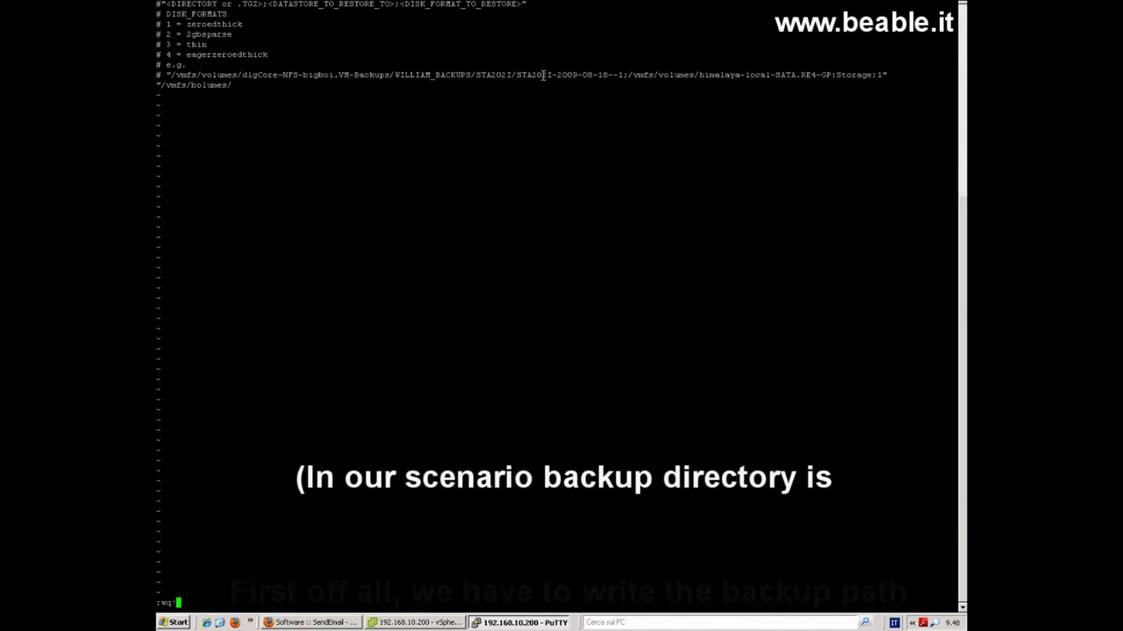
{"action": "key", "text": "Return"}
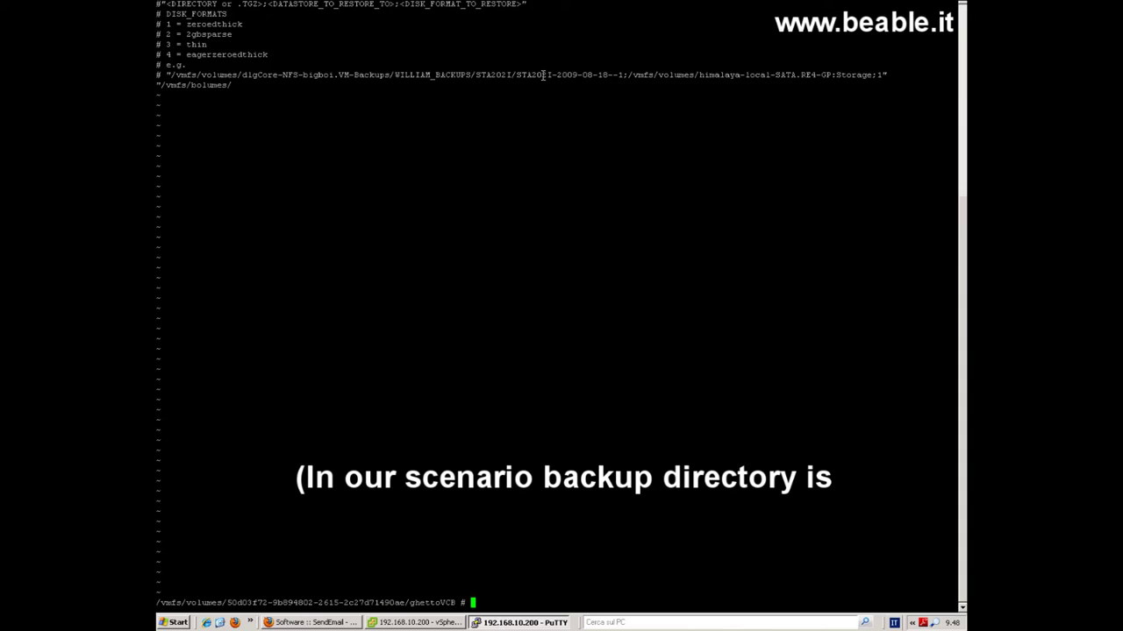
{"action": "type", "text": "dir /vmfs/volumes/BACKUP/"}
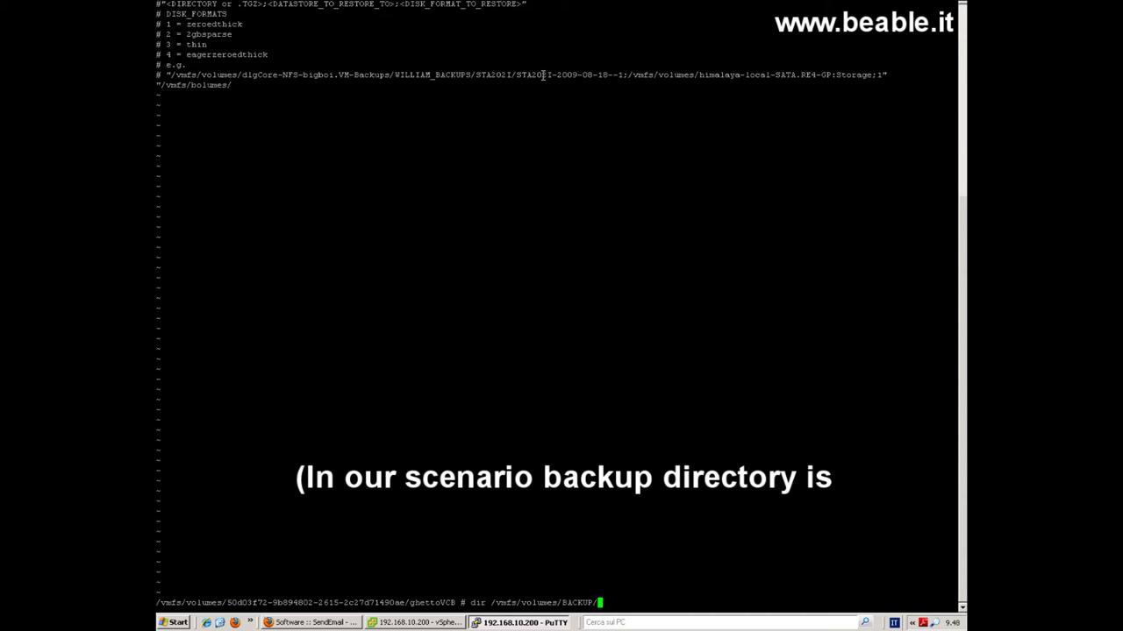
{"action": "key", "text": "Return"}
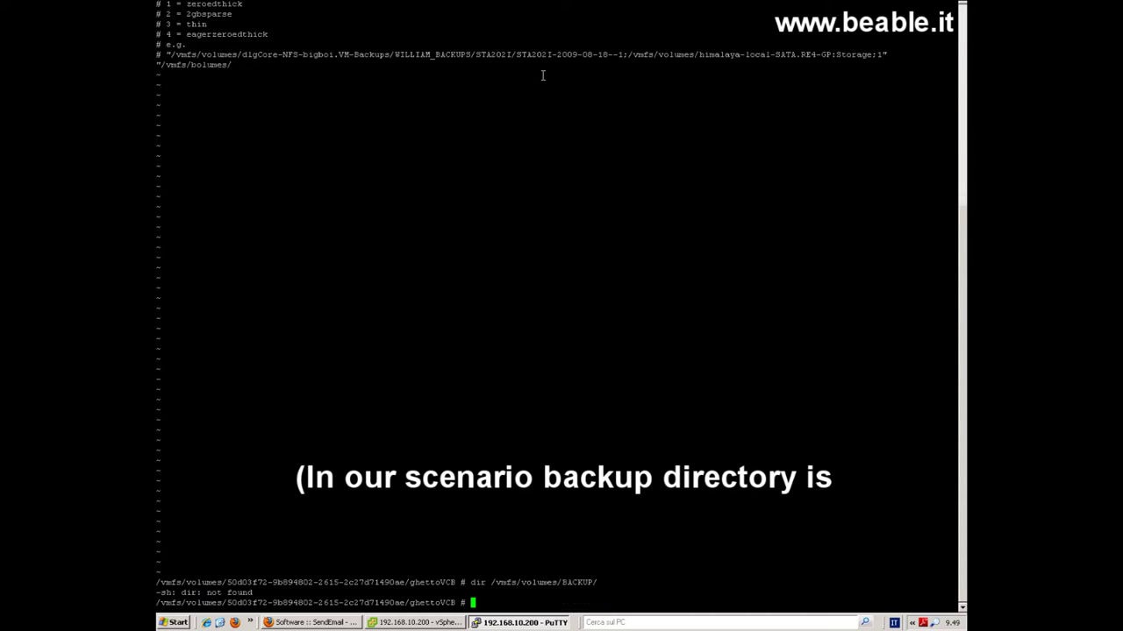
List /vmfs/volumes/BACKUP/ with ls instead of dir, then list its asterisk11/ folder
{"action": "key", "text": "Up"}
{"action": "key", "text": "Home"}
{"action": "key", "text": "Delete"}
{"action": "key", "text": "Delete"}
{"action": "key", "text": "Delete"}
{"action": "type", "text": "ls"}
{"action": "key", "text": "Return"}
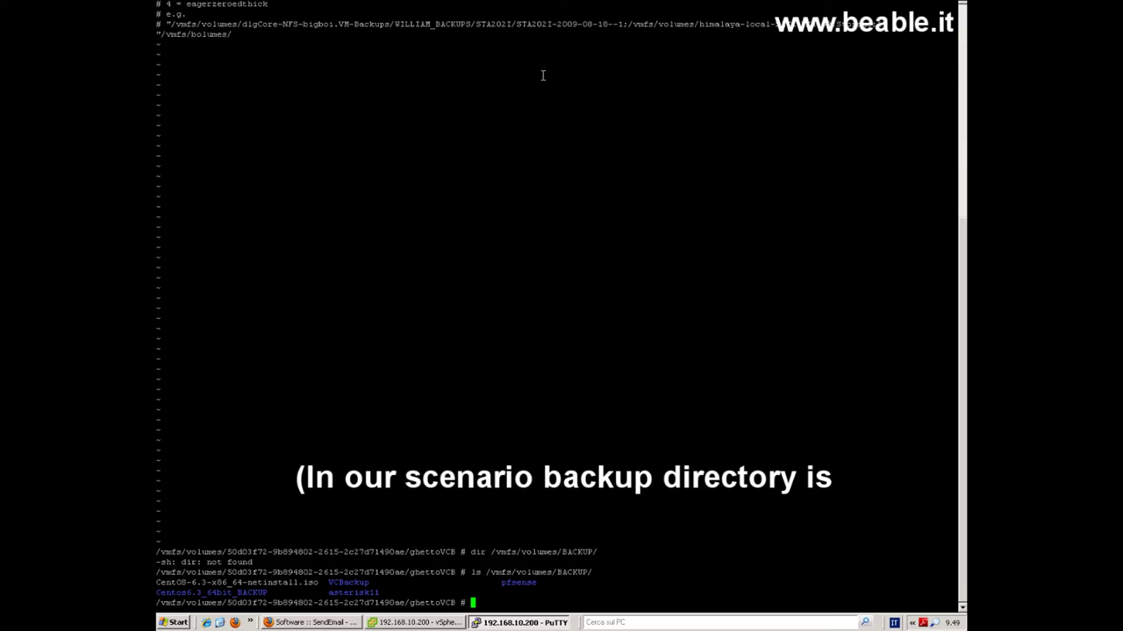
{"action": "key", "text": "Up"}
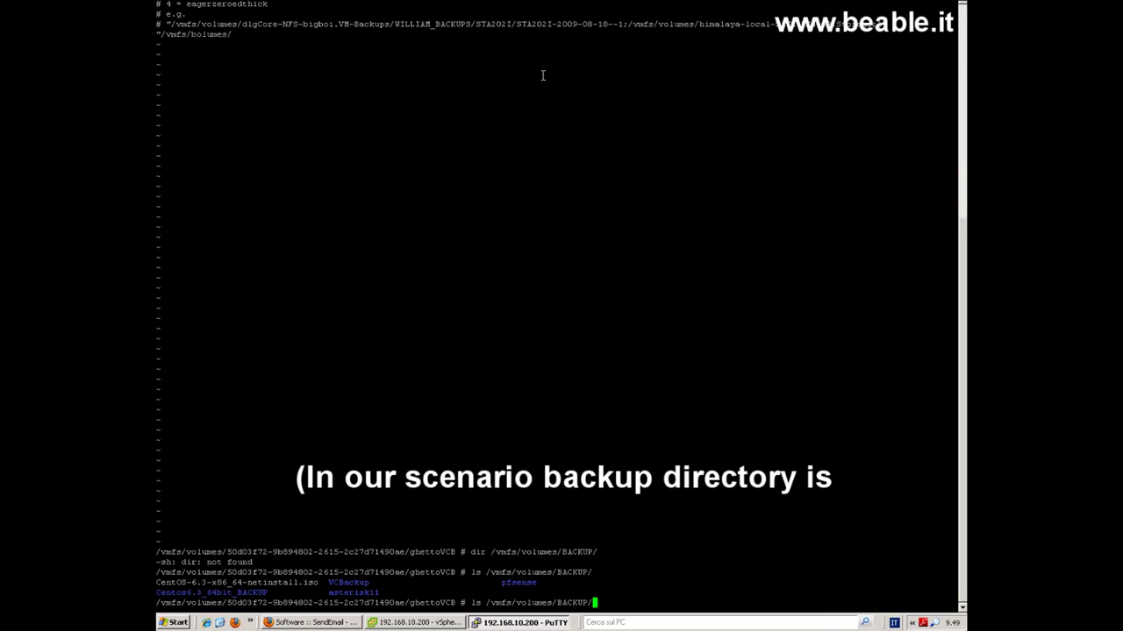
{"action": "type", "text": "asterisk11/"}
{"action": "key", "text": "Return"}
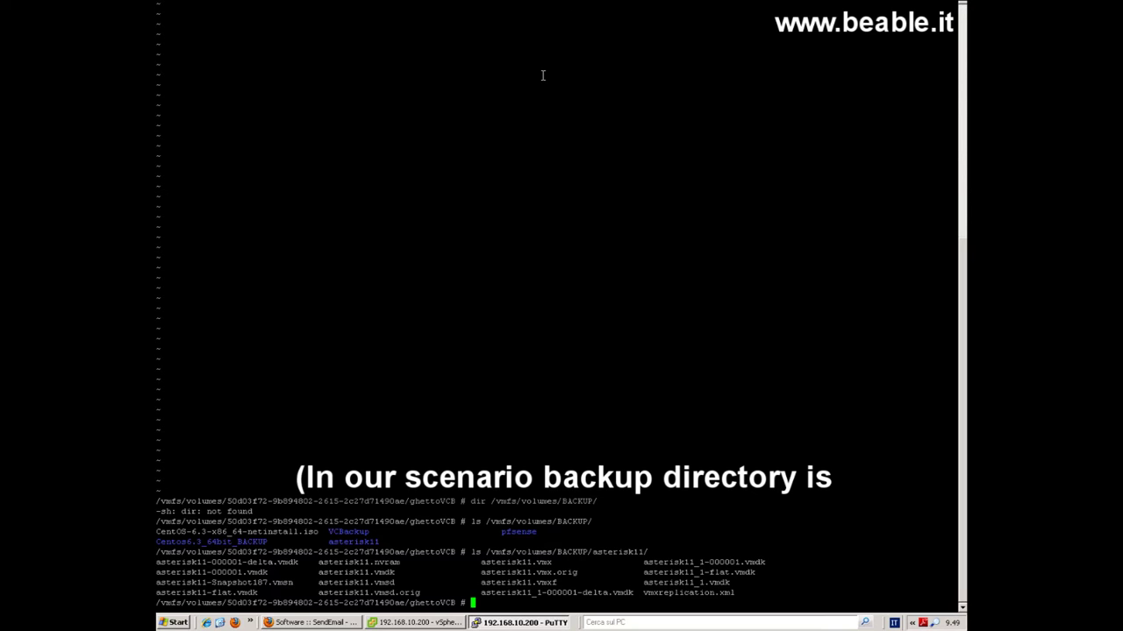
Browse the BACKUP datastore to VCBackup/asterisk11 to see its three dated backup folders
{"action": "left_click", "coordinate": [406, 623]}
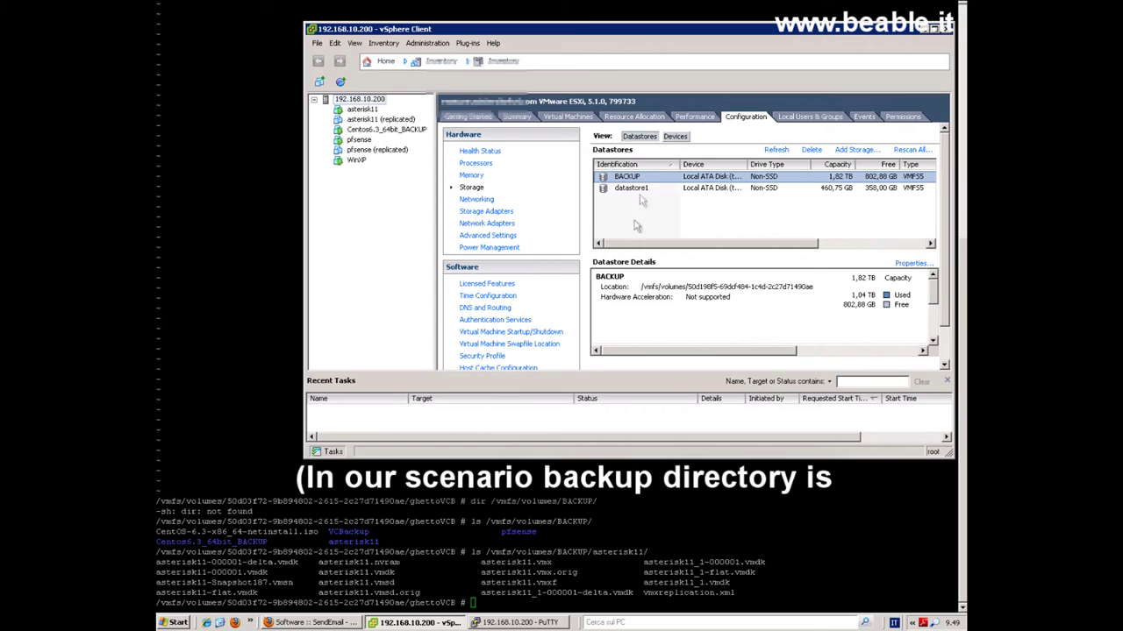
{"action": "right_click", "coordinate": [680, 190]}
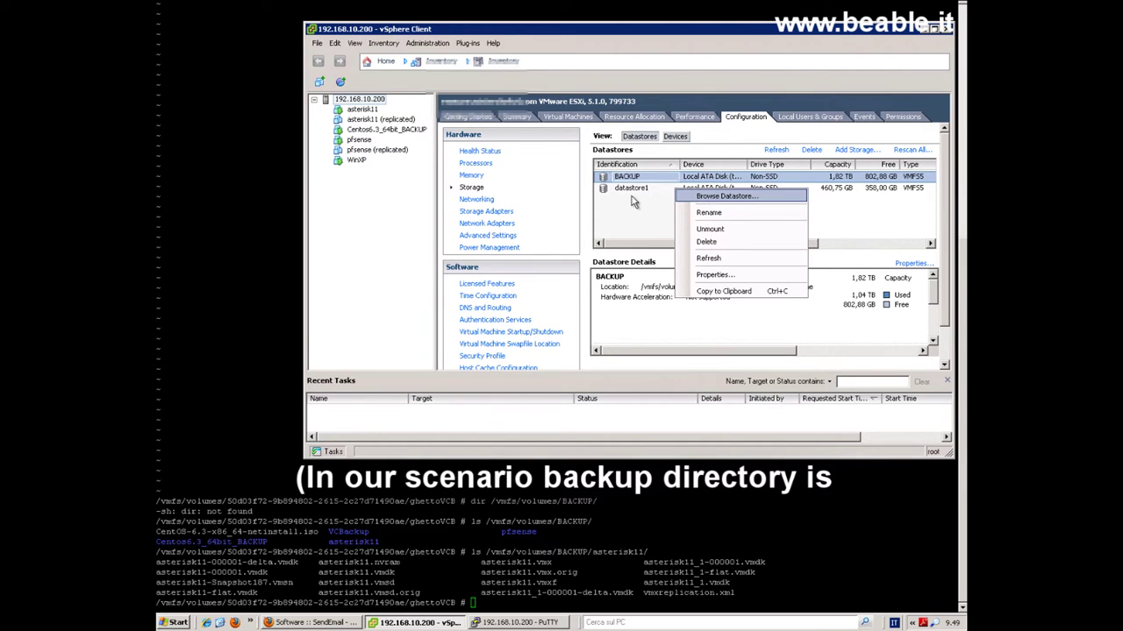
{"action": "left_click", "coordinate": [710, 196]}
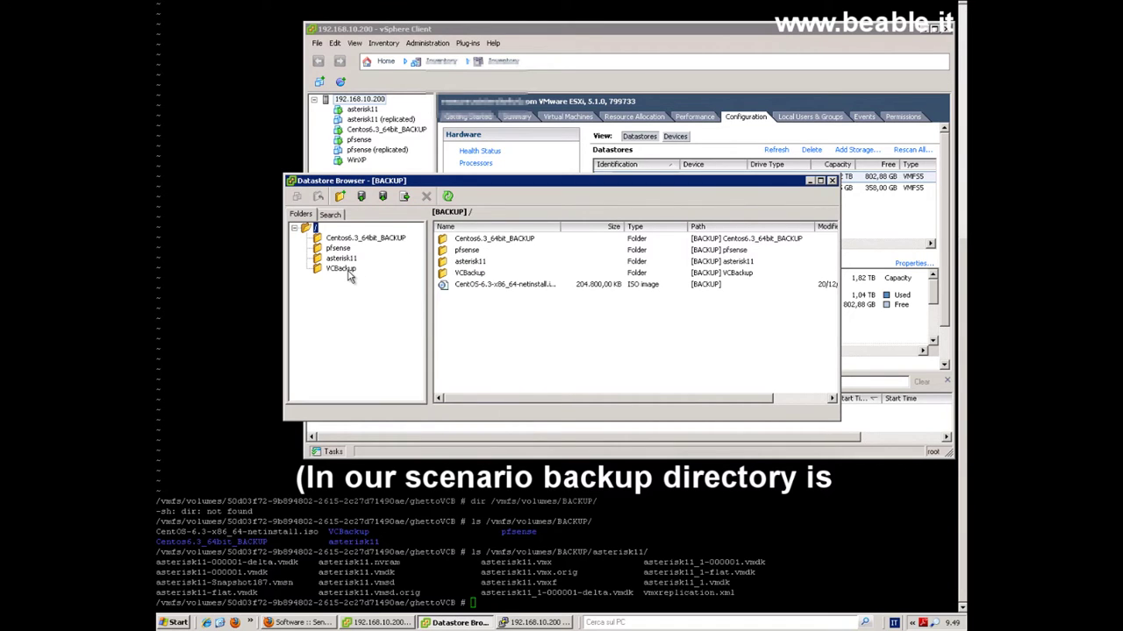
{"action": "left_click", "coordinate": [341, 268]}
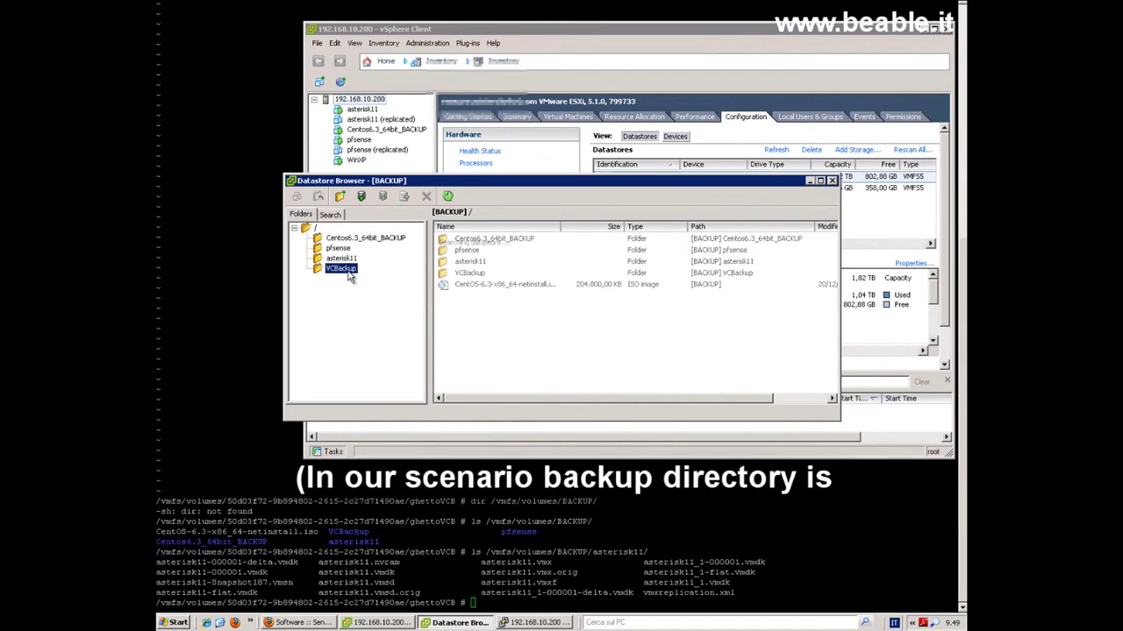
{"action": "double_click", "coordinate": [466, 239]}
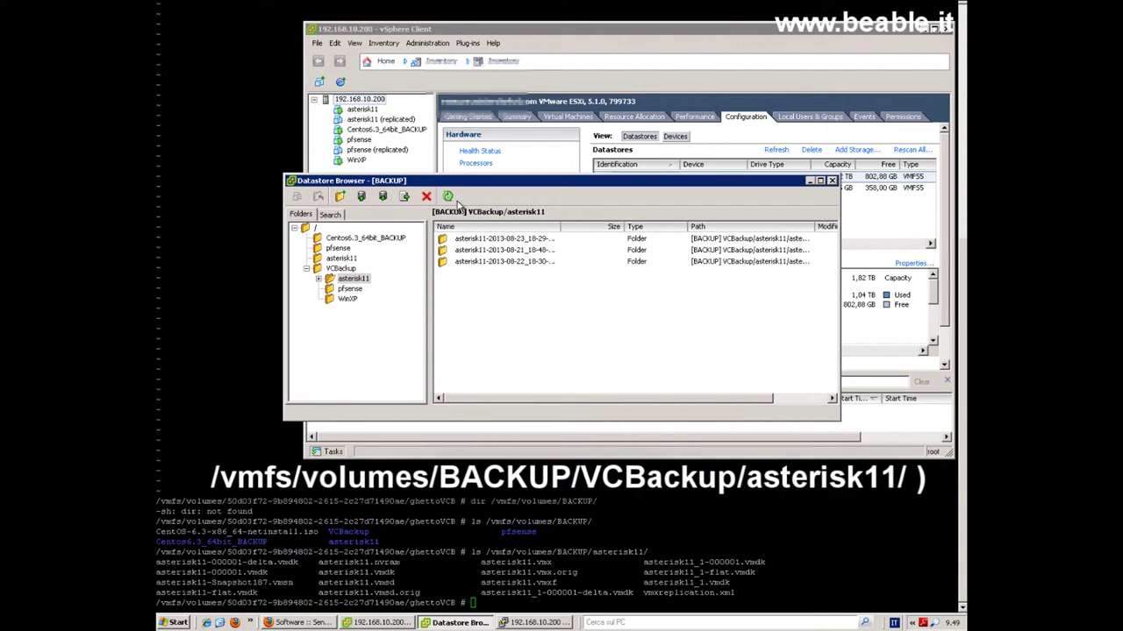
{"action": "left_click", "coordinate": [542, 527]}
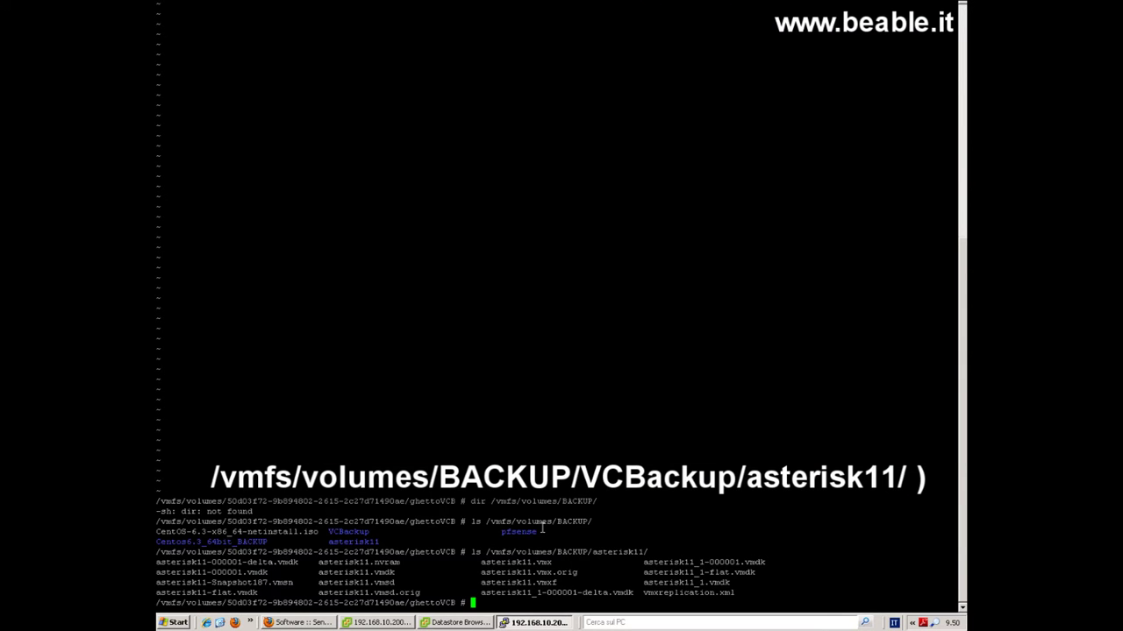
List the contents of /vmfs/volumes/BACKUP/VCBackup/
{"action": "key", "text": "Up"}
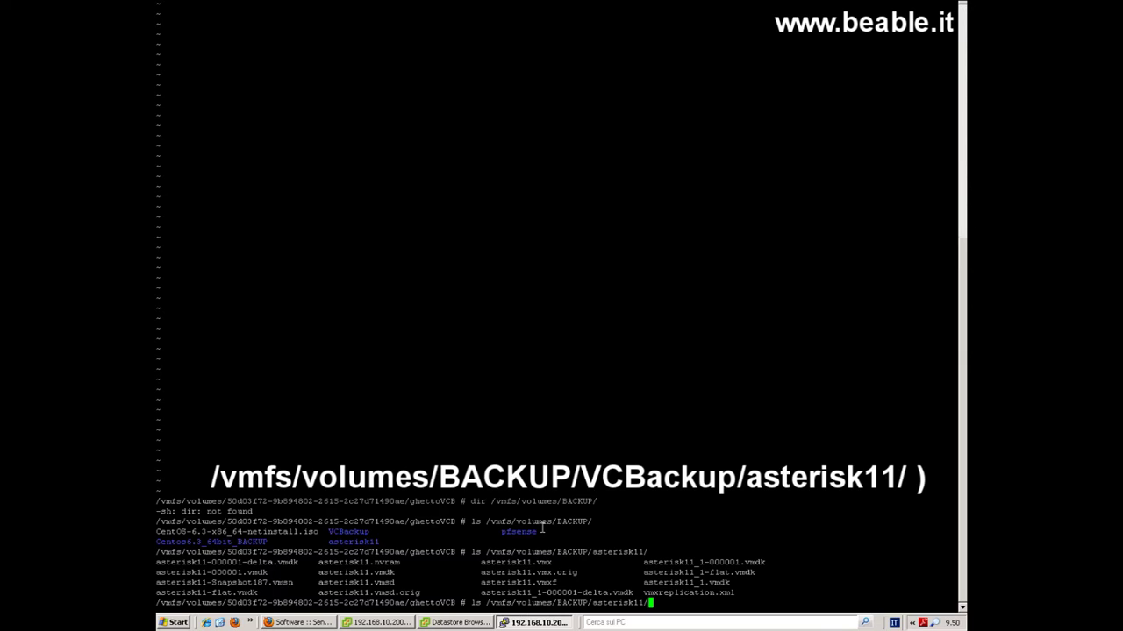
{"action": "key", "text": "BackSpace"}
{"action": "key", "text": "BackSpace"}
{"action": "key", "text": "BackSpace"}
{"action": "key", "text": "BackSpace"}
{"action": "key", "text": "BackSpace"}
{"action": "key", "text": "BackSpace"}
{"action": "key", "text": "BackSpace"}
{"action": "key", "text": "BackSpace"}
{"action": "key", "text": "BackSpace"}
{"action": "key", "text": "BackSpace"}
{"action": "key", "text": "BackSpace"}
{"action": "left_click", "coordinate": [464, 625]}
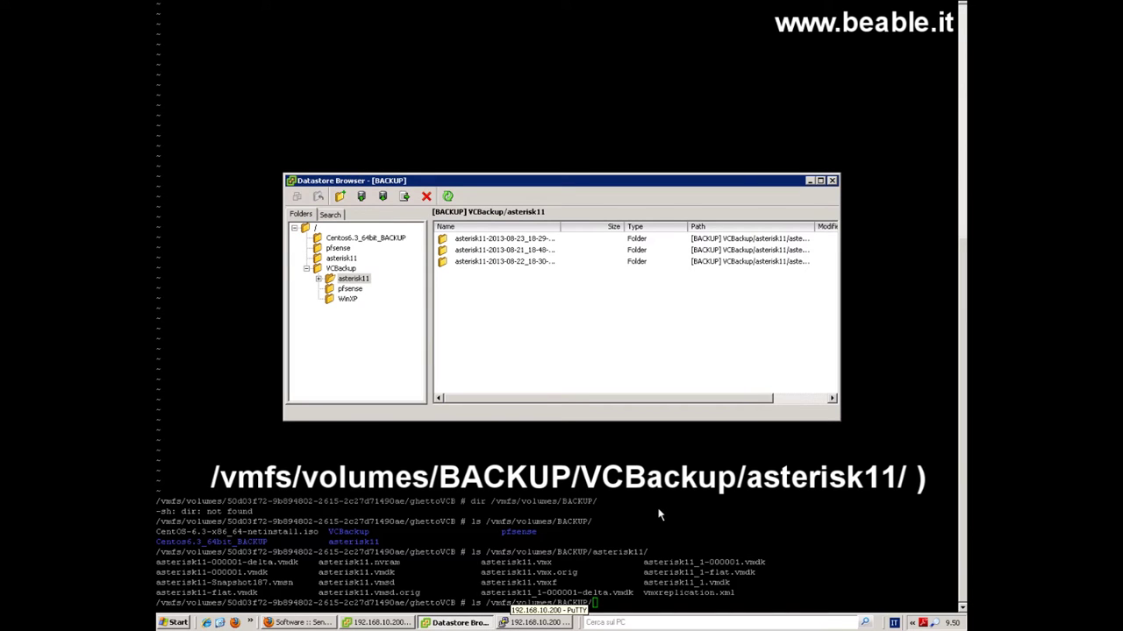
{"action": "left_click", "coordinate": [808, 181]}
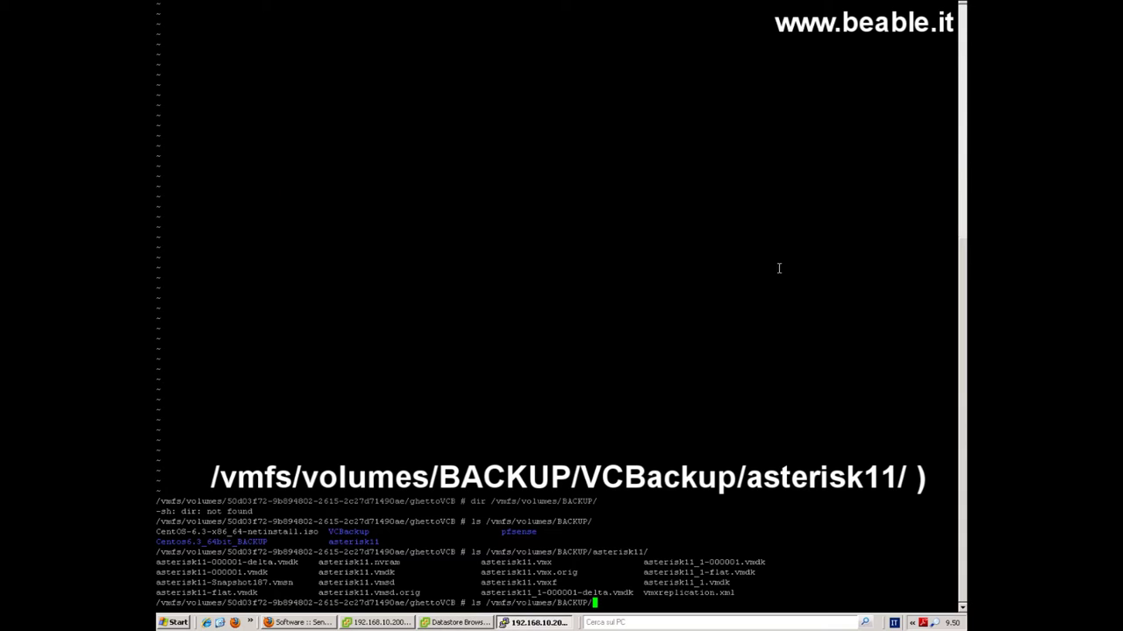
{"action": "type", "text": "VC"}
{"action": "key", "text": "Tab"}
{"action": "key", "text": "Return"}
List the dated asterisk11 backups in VCBackup/asterisk11/
{"action": "key", "text": "Up"}
{"action": "type", "text": "aste"}
{"action": "key", "text": "Tab"}
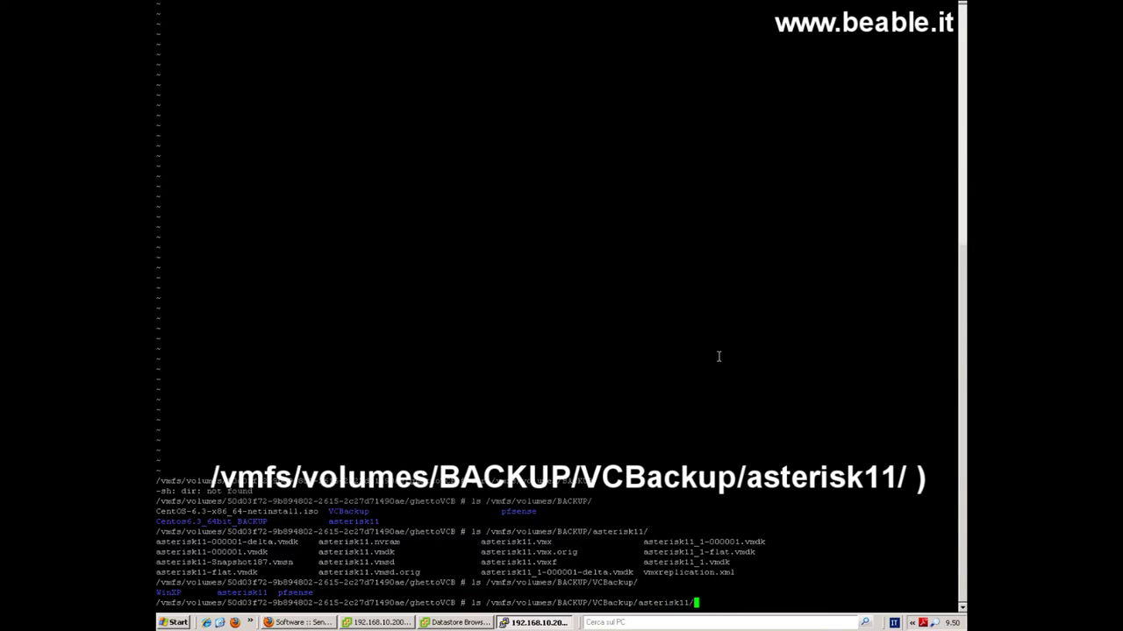
{"action": "key", "text": "Return"}
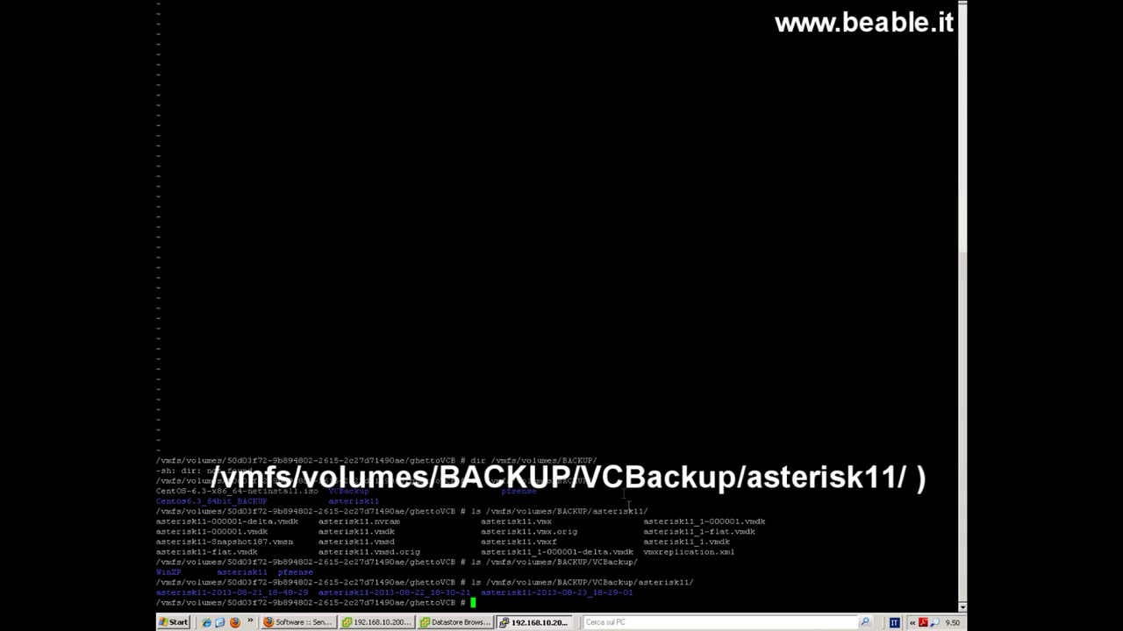
Copy the asterisk11 backup path, list the ghettoVCB folder, and start typing vi ghettoVCB-
{"action": "double_click", "coordinate": [518, 581]}
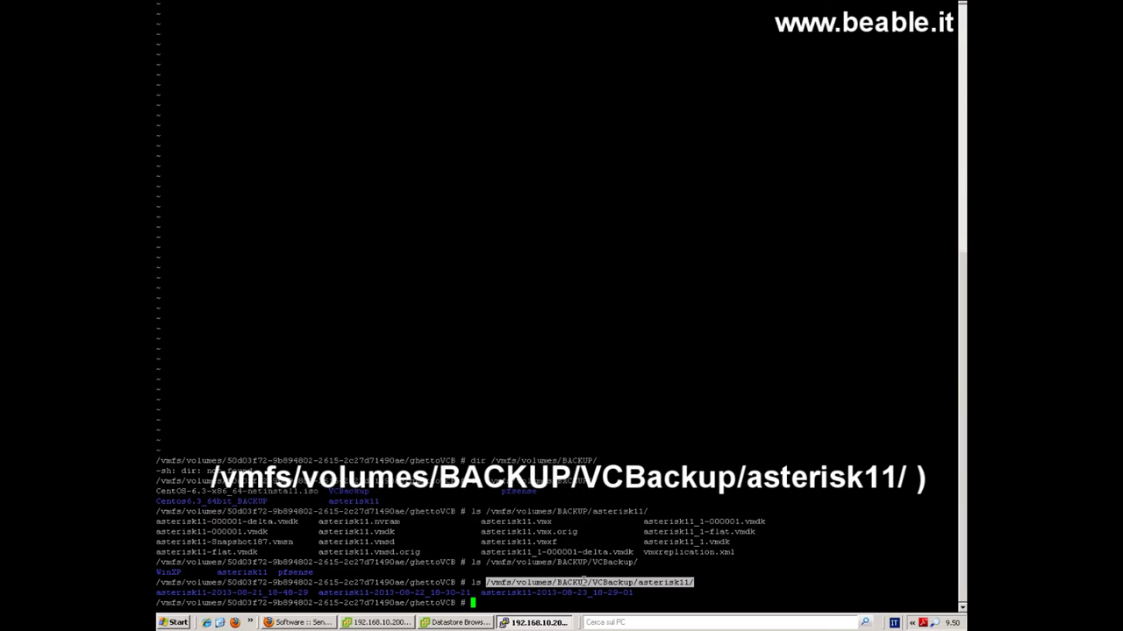
{"action": "key", "text": "Return"}
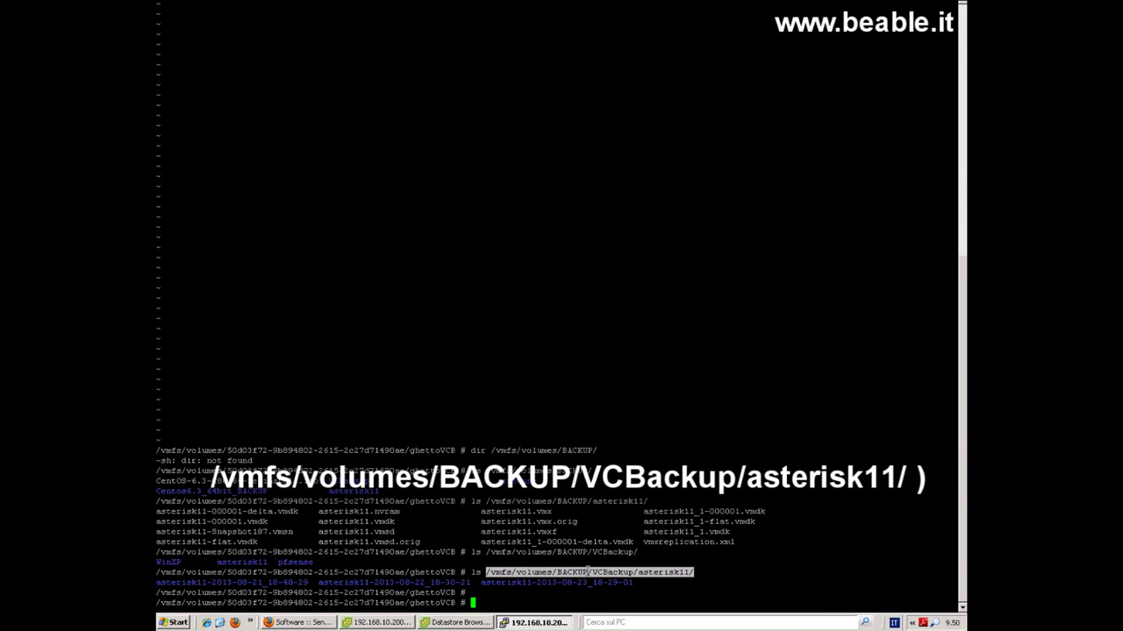
{"action": "right_click", "coordinate": [591, 572]}
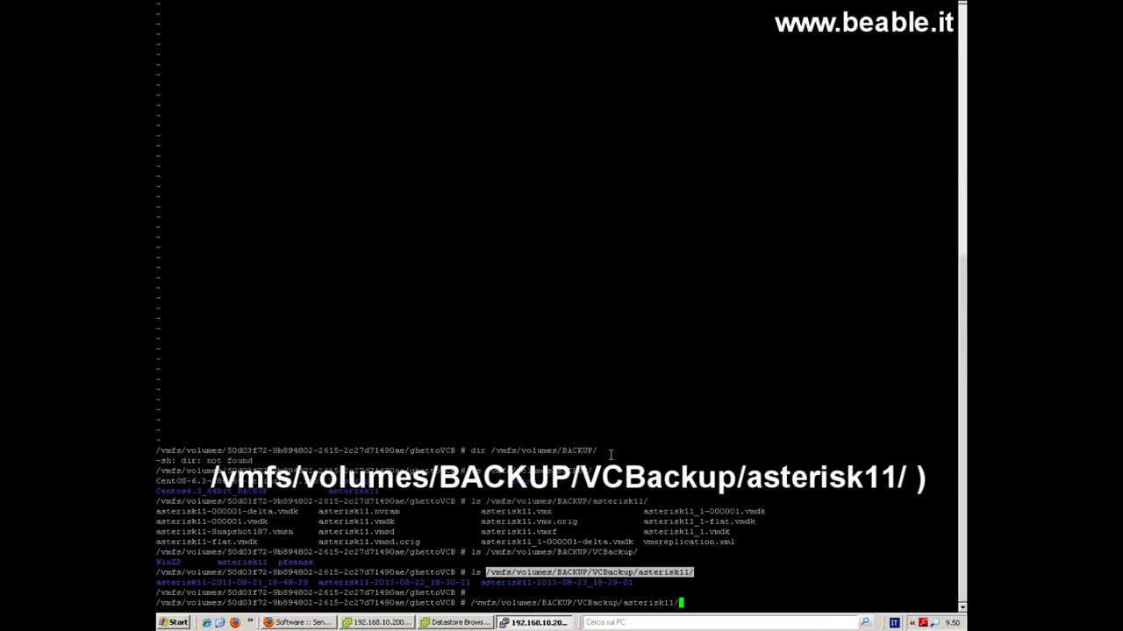
{"action": "key", "text": "BackSpace"}
{"action": "key", "text": "BackSpace"}
{"action": "key", "text": "BackSpace"}
{"action": "key", "text": "BackSpace"}
{"action": "key", "text": "BackSpace"}
{"action": "key", "text": "BackSpace"}
{"action": "key", "text": "BackSpace"}
{"action": "key", "text": "BackSpace"}
{"action": "key", "text": "BackSpace"}
{"action": "key", "text": "BackSpace"}
{"action": "key", "text": "BackSpace"}
{"action": "key", "text": "BackSpace"}
{"action": "key", "text": "BackSpace"}
{"action": "key", "text": "BackSpace"}
{"action": "key", "text": "BackSpace"}
{"action": "key", "text": "BackSpace"}
{"action": "key", "text": "BackSpace"}
{"action": "key", "text": "BackSpace"}
{"action": "key", "text": "BackSpace"}
{"action": "key", "text": "BackSpace"}
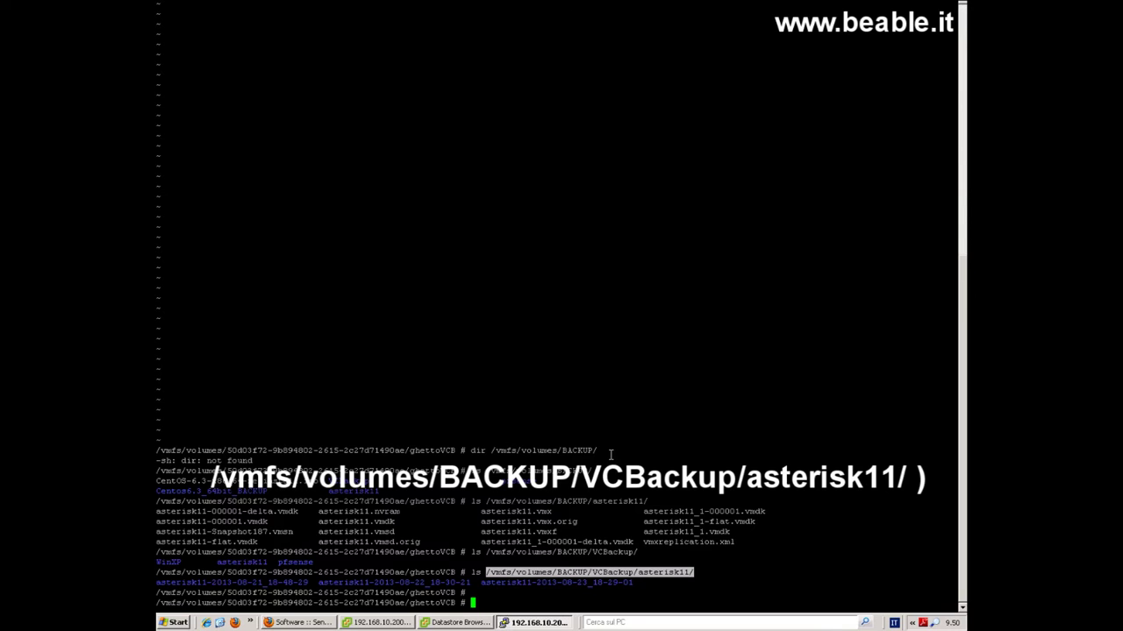
{"action": "type", "text": "ls"}
{"action": "key", "text": "Return"}
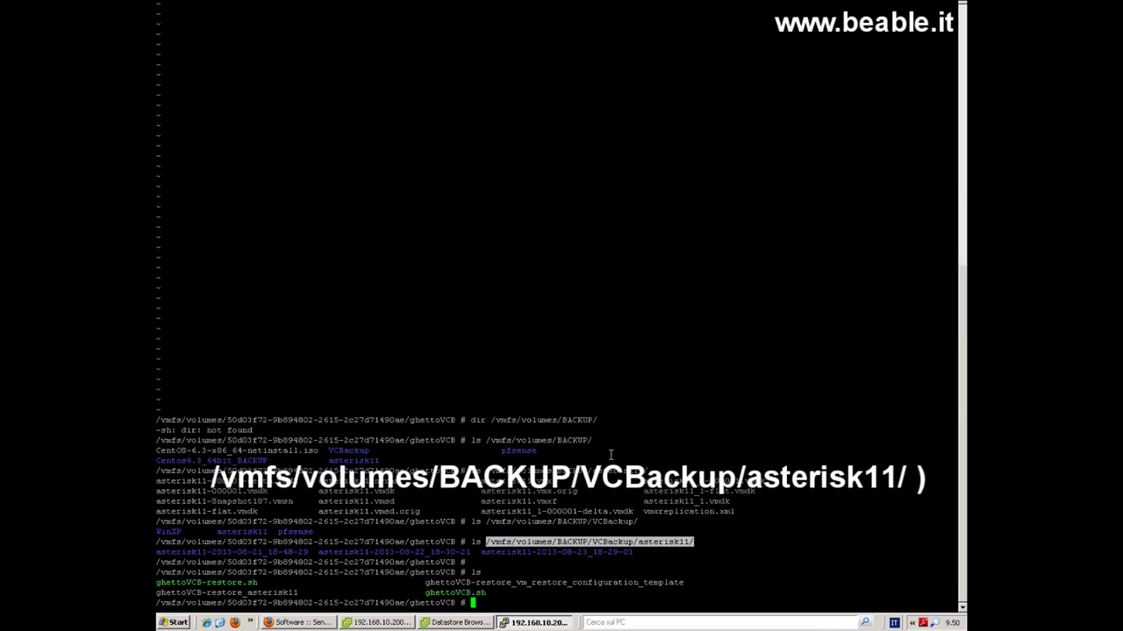
{"action": "type", "text": "vi "}
{"action": "type", "text": "ghettoVCB"}
{"action": "type", "text": "-"}
{"action": "key", "text": "Tab"}
Open ghettoVCB-restore_asterisk11 in vi
{"action": "type", "text": "_a"}
{"action": "key", "text": "Tab"}
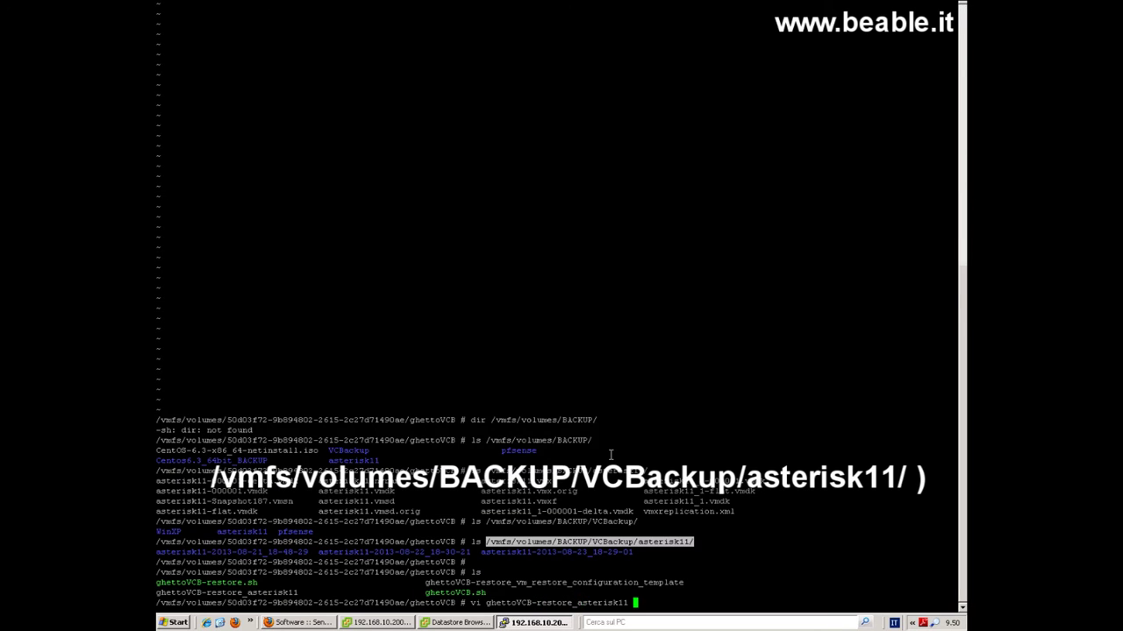
{"action": "key", "text": "Return"}
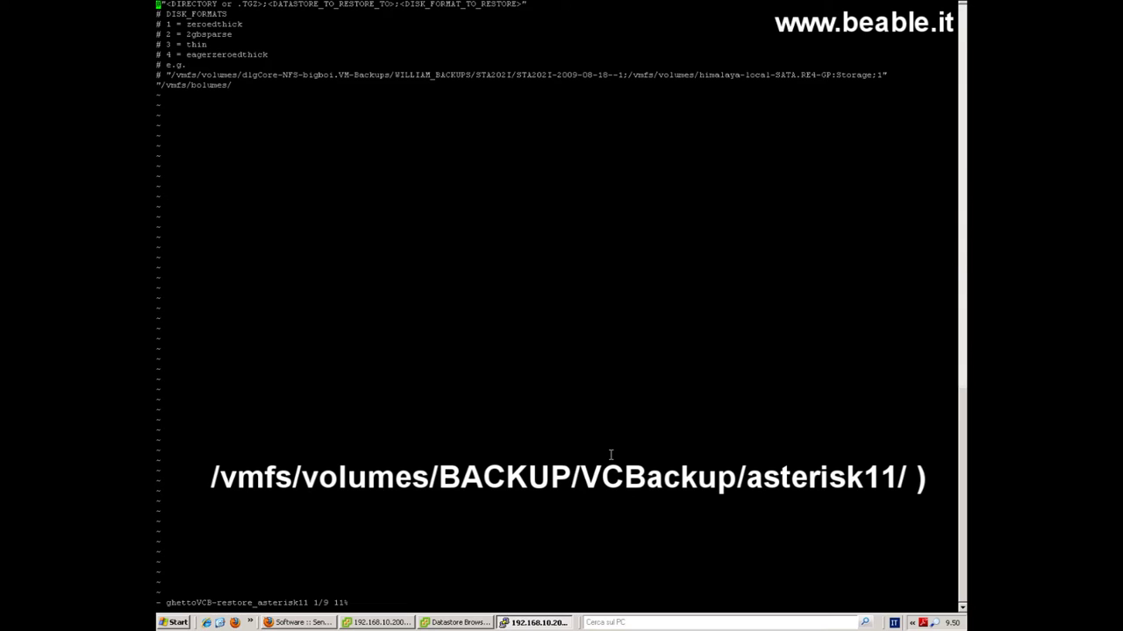
Replace the mistyped 'fs/bolumes/' with the pasted /vmfs/volumes/BACKUP/VCBackup/asterisk11/ path
{"action": "key", "text": "Down"}
{"action": "key", "text": "Down"}
{"action": "key", "text": "Down"}
{"action": "key", "text": "Down"}
{"action": "key", "text": "Down"}
{"action": "key", "text": "Down"}
{"action": "key", "text": "Down"}
{"action": "key", "text": "Down"}
{"action": "key", "text": "Right"}
{"action": "key", "text": "i"}
{"action": "key", "text": "Right"}
{"action": "key", "text": "Right"}
{"action": "key", "text": "Right"}
{"action": "key", "text": "Right"}
{"action": "key", "text": "Right"}
{"action": "key", "text": "Right"}
{"action": "key", "text": "Right"}
{"action": "key", "text": "Right"}
{"action": "key", "text": "Right"}
{"action": "key", "text": "Right"}
{"action": "key", "text": "Right"}
{"action": "key", "text": "Right"}
{"action": "key", "text": "Right"}
{"action": "key", "text": "BackSpace"}
{"action": "key", "text": "BackSpace"}
{"action": "key", "text": "BackSpace"}
{"action": "key", "text": "BackSpace"}
{"action": "key", "text": "BackSpace"}
{"action": "key", "text": "BackSpace"}
{"action": "key", "text": "BackSpace"}
{"action": "key", "text": "BackSpace"}
{"action": "key", "text": "BackSpace"}
{"action": "key", "text": "BackSpace"}
{"action": "key", "text": "BackSpace"}
{"action": "key", "text": "BackSpace"}
{"action": "key", "text": "BackSpace"}
{"action": "key", "text": "BackSpace"}
{"action": "right_click", "coordinate": [610, 454]}
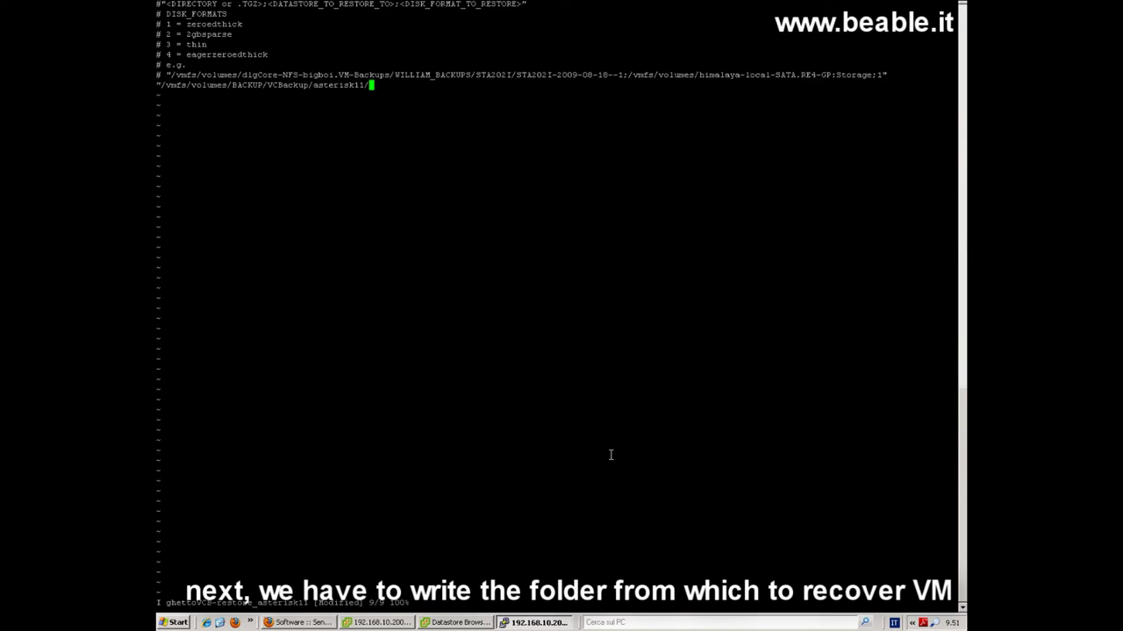
{"action": "key", "text": "Escape"}
Save the file and list the dated backups under the asterisk11 backup path
{"action": "type", "text": ":wq"}
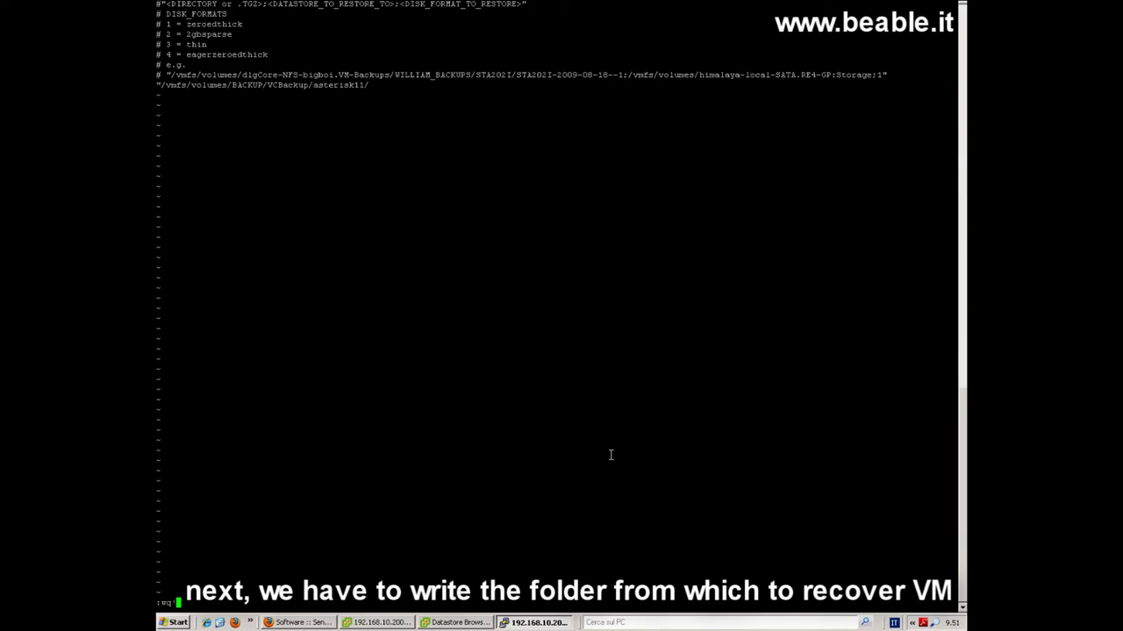
{"action": "key", "text": "Return"}
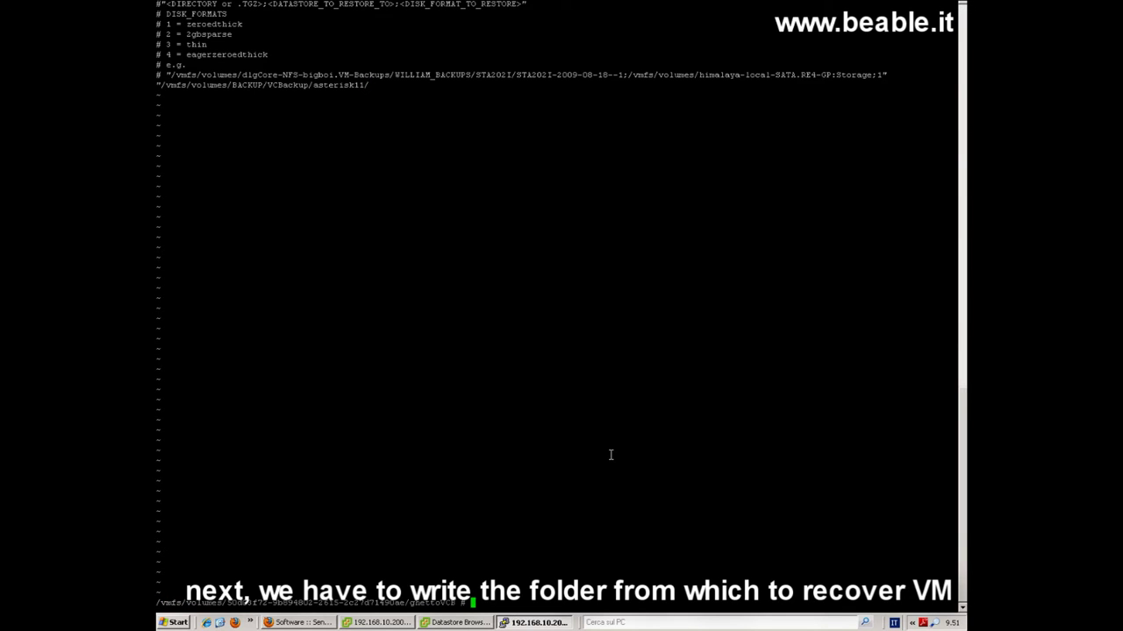
{"action": "key", "text": "Up"}
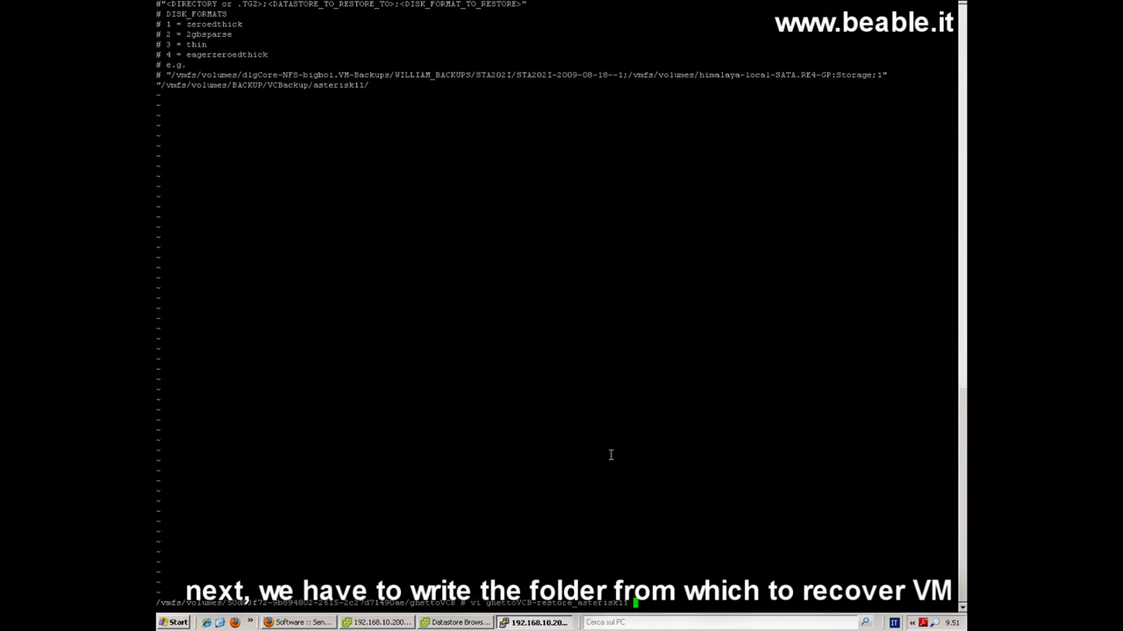
{"action": "key", "text": "Up"}
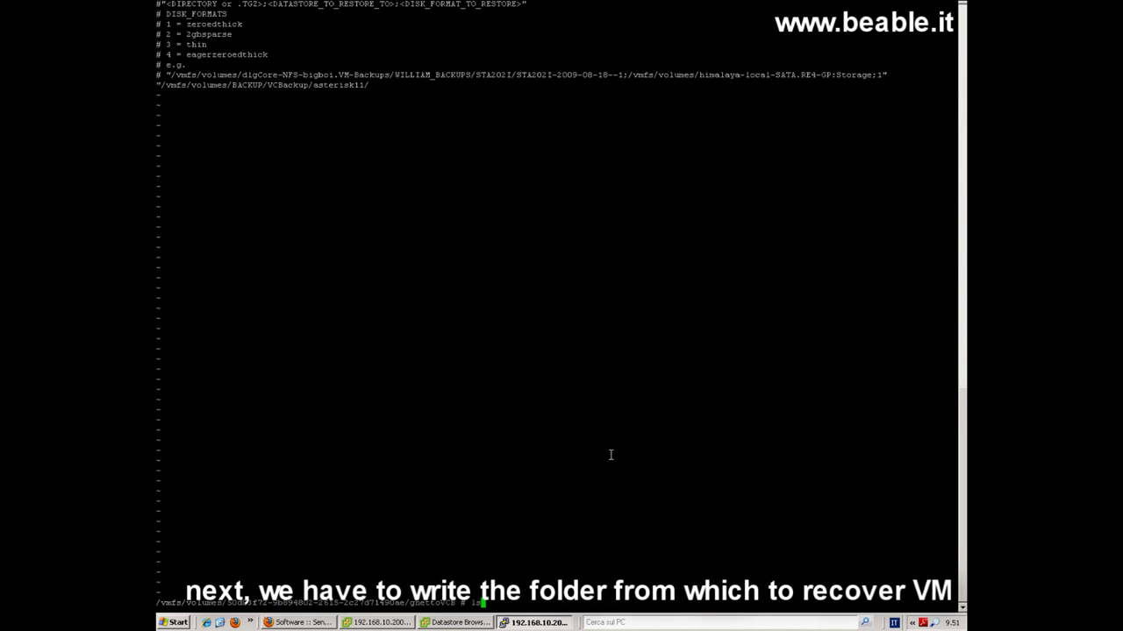
{"action": "right_click", "coordinate": [610, 454]}
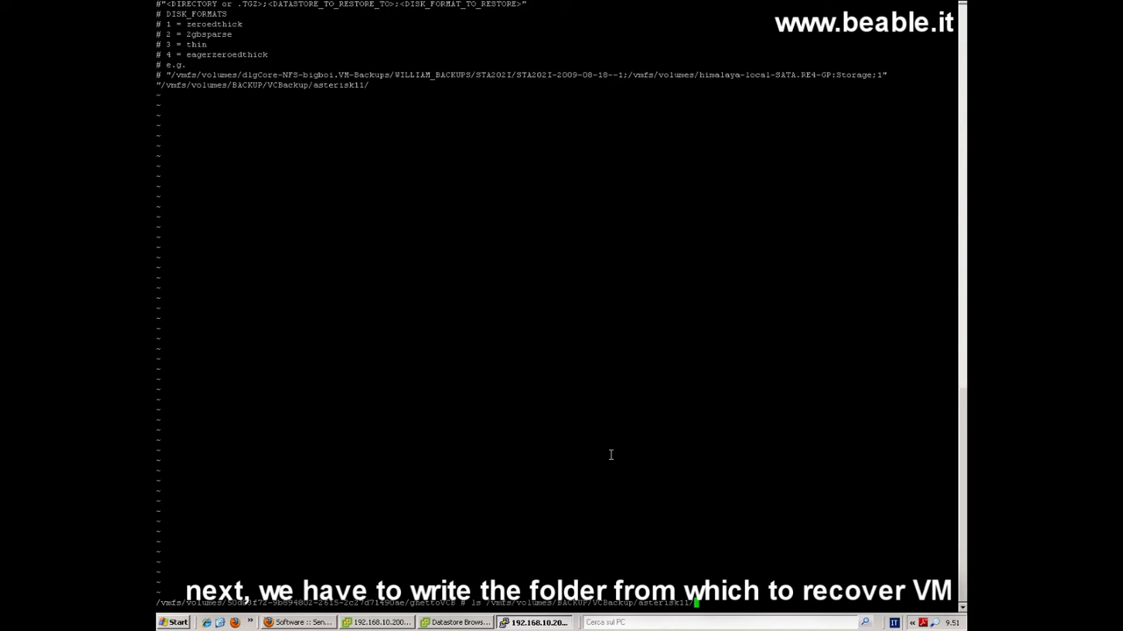
{"action": "key", "text": "Return"}
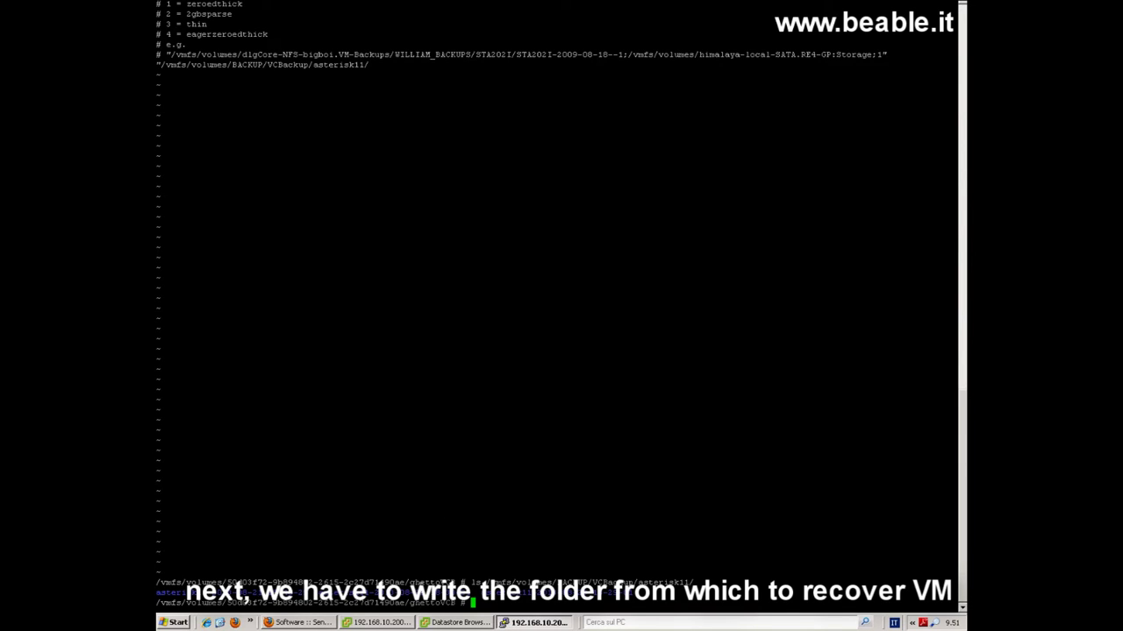
{"action": "left_click_drag", "start_coordinate": [480, 593], "coordinate": [630, 594]}
{"action": "key", "text": "ctrl+c"}
{"action": "key", "text": "Return"}
{"action": "key", "text": "Up"}
{"action": "key", "text": "Up"}
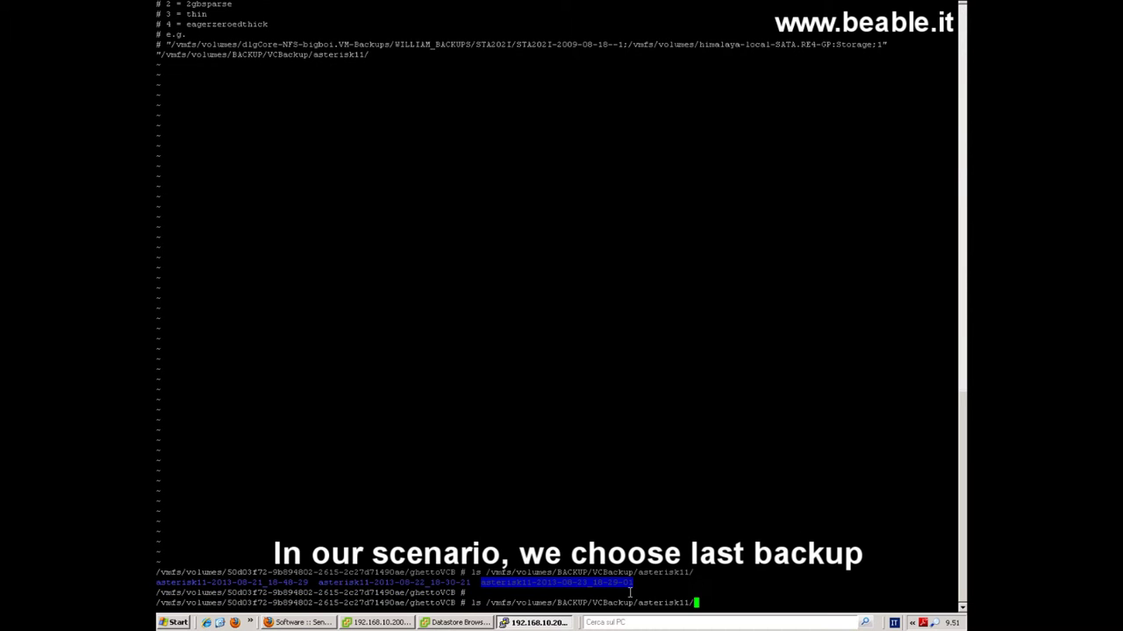
{"action": "key", "text": "Return"}
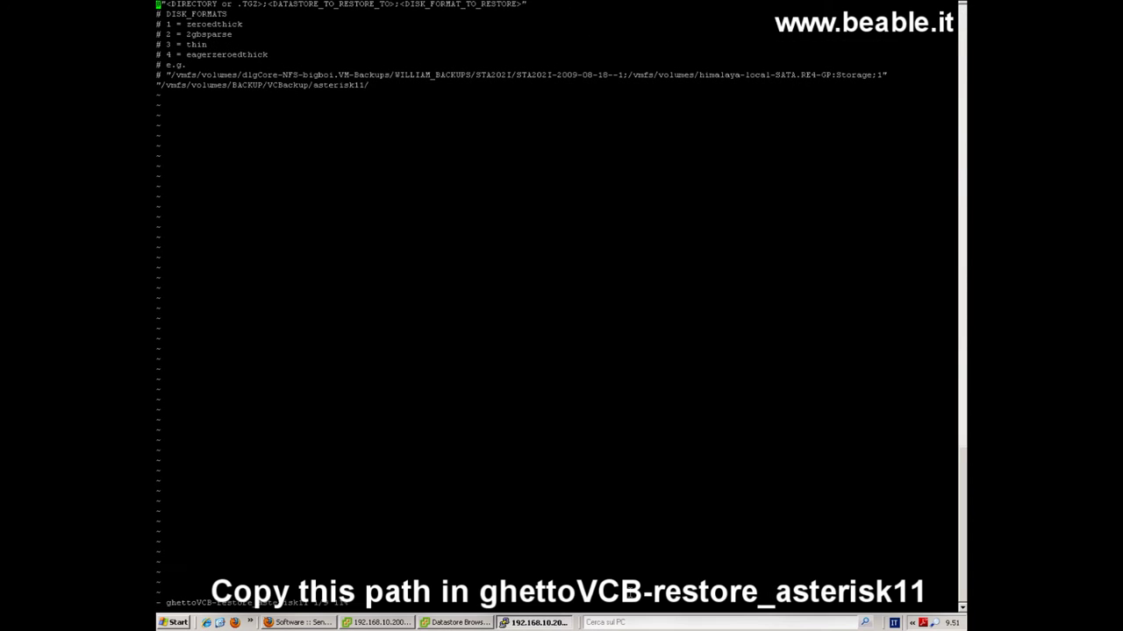
{"action": "key", "text": "Down"}
{"action": "key", "text": "Down"}
{"action": "key", "text": "Down"}
{"action": "key", "text": "Down"}
{"action": "key", "text": "Down"}
{"action": "key", "text": "Down"}
{"action": "key", "text": "Down"}
{"action": "key", "text": "Down"}
{"action": "key", "text": "Right"}
{"action": "key", "text": "Right"}
{"action": "key", "text": "Right"}
{"action": "key", "text": "Right"}
{"action": "key", "text": "Right"}
{"action": "key", "text": "Right"}
{"action": "key", "text": "Right"}
{"action": "key", "text": "Right"}
{"action": "key", "text": "Right"}
{"action": "key", "text": "Right"}
{"action": "key", "text": "Right"}
{"action": "key", "text": "Right"}
{"action": "key", "text": "Right"}
{"action": "key", "text": "Right"}
{"action": "key", "text": "Right"}
{"action": "key", "text": "Right"}
{"action": "key", "text": "Right"}
{"action": "key", "text": "Right"}
{"action": "key", "text": "Right"}
{"action": "key", "text": "Right"}
{"action": "right_click", "coordinate": [566, 357]}
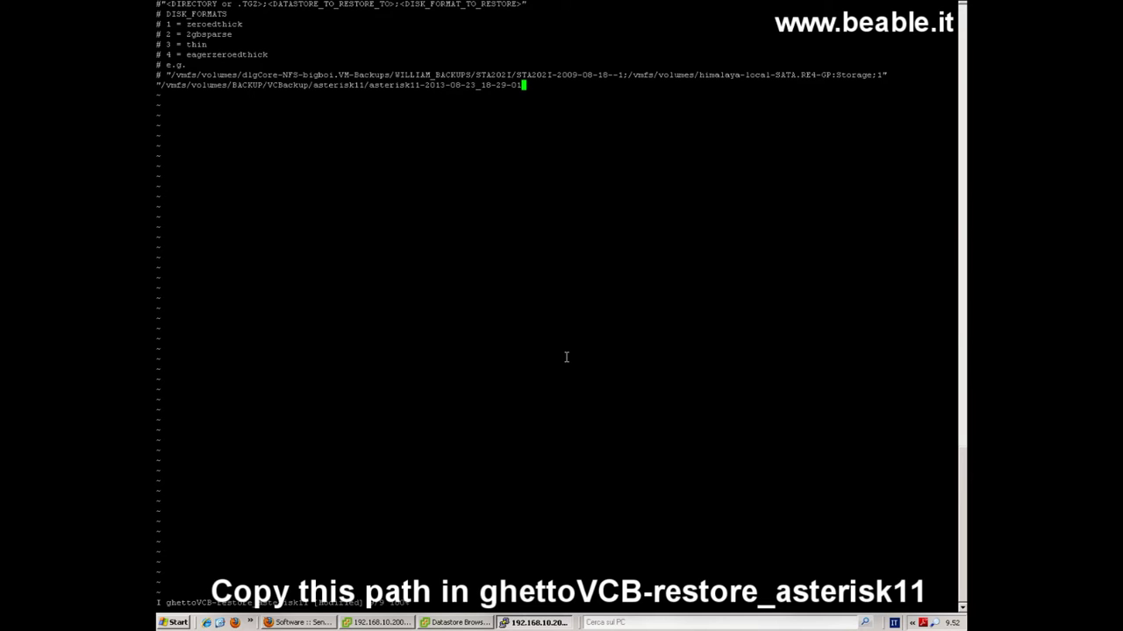
Append ';/vmfs/volumes/datastore1' after the backup path as the restore destination
{"action": "type", "text": ";"}
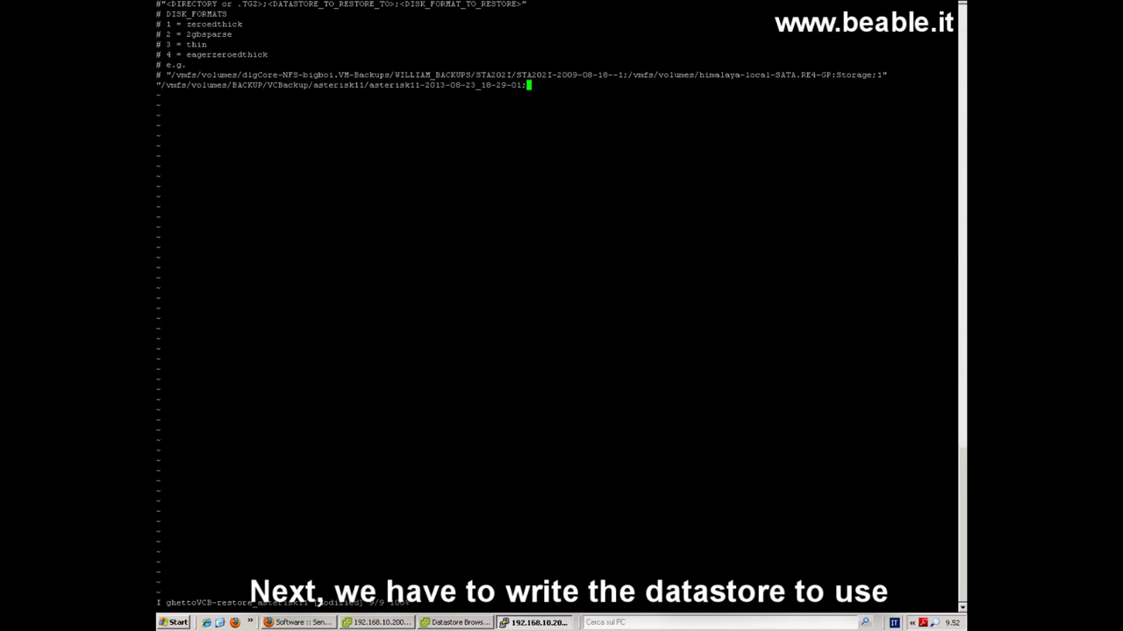
{"action": "right_click", "coordinate": [714, 98]}
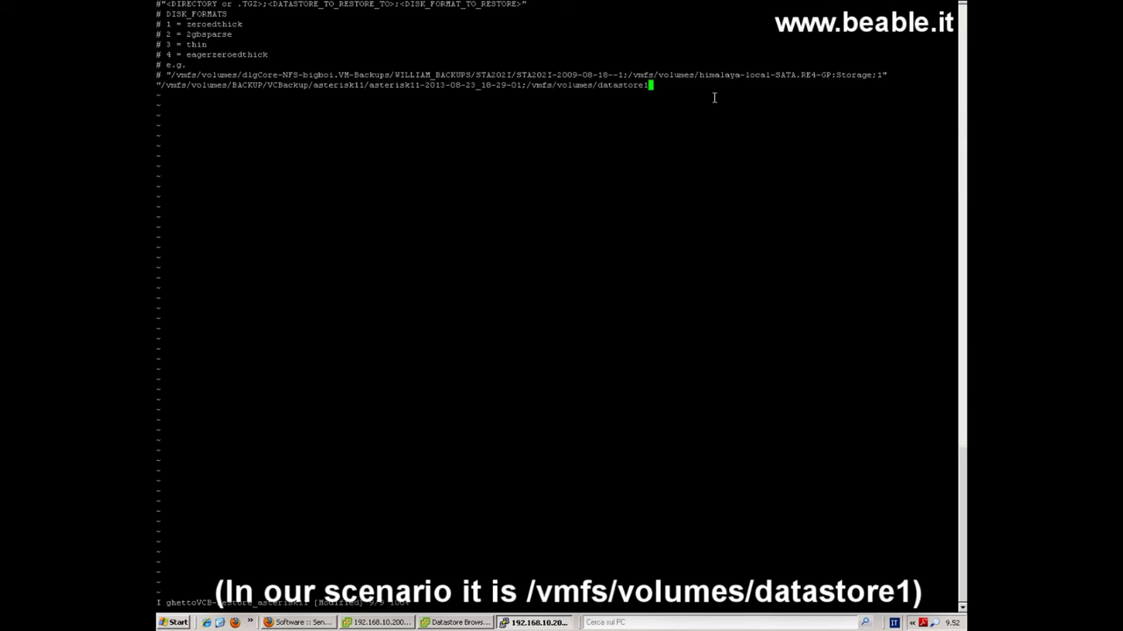
Close the BACKUP datastore browser and view datastore1's location in vSphere Client
{"action": "left_click", "coordinate": [447, 623]}
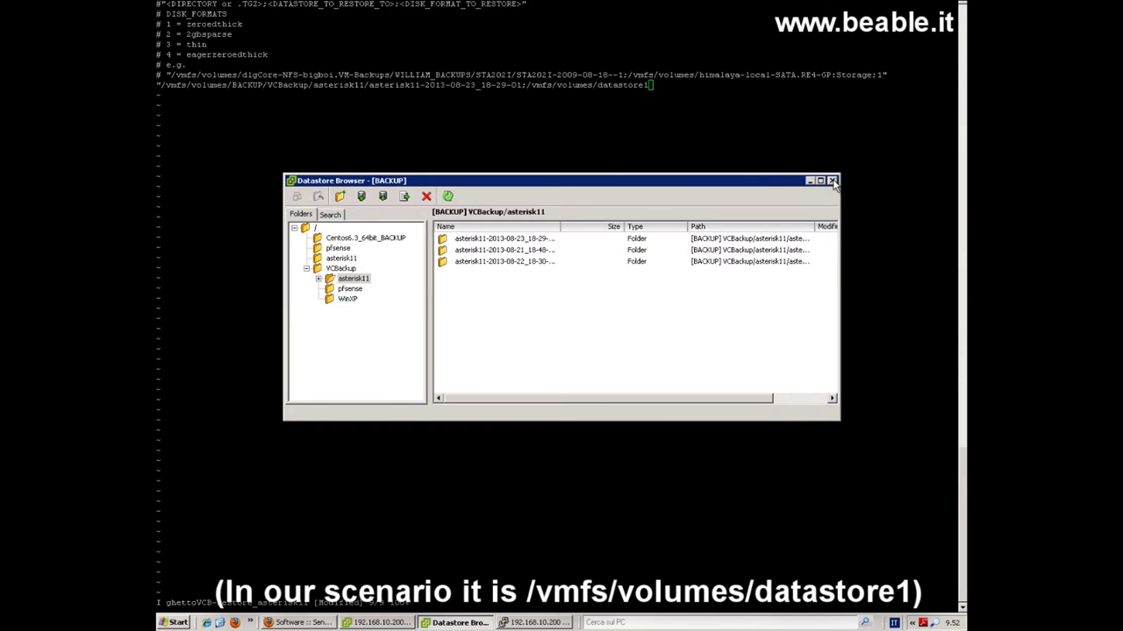
{"action": "left_click", "coordinate": [834, 182]}
{"action": "left_click", "coordinate": [458, 623]}
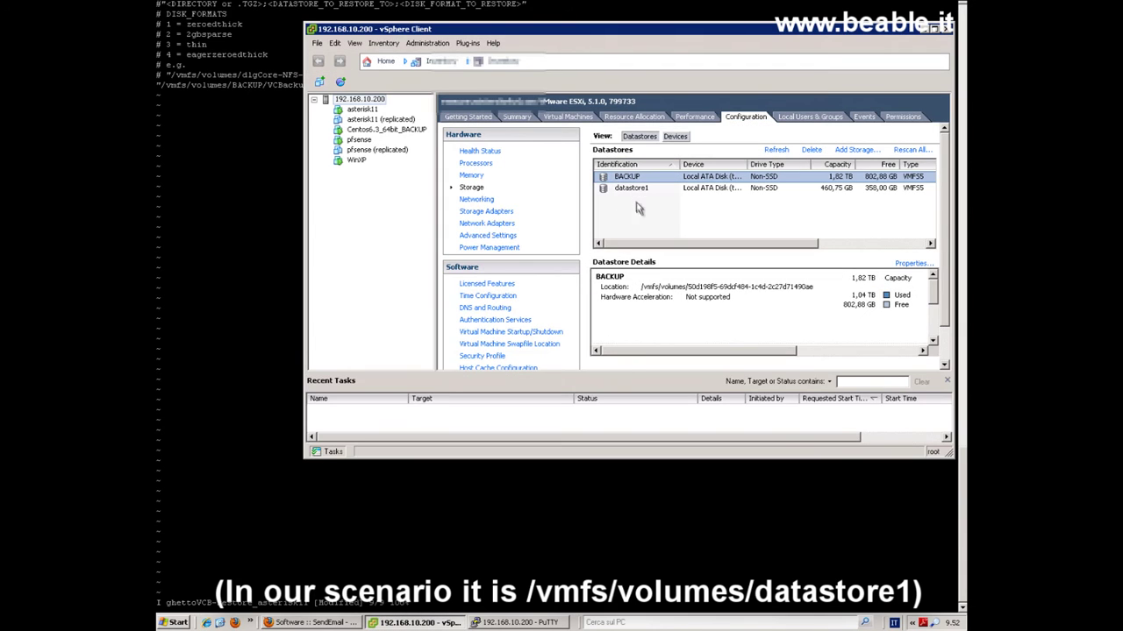
{"action": "left_click", "coordinate": [635, 192]}
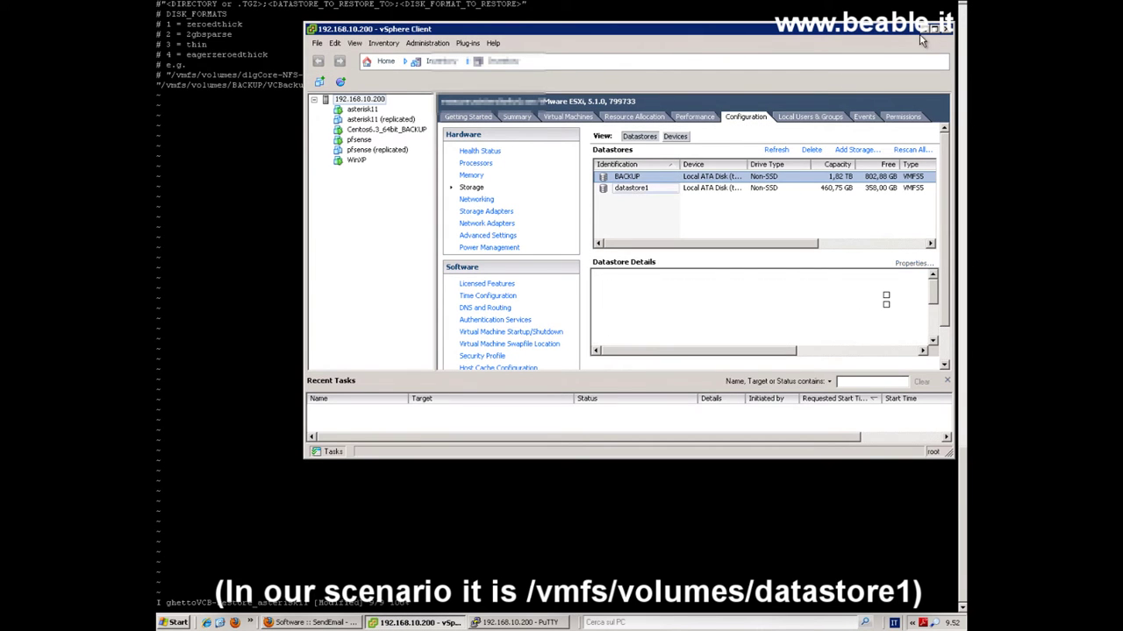
{"action": "key", "text": "alt+Tab"}
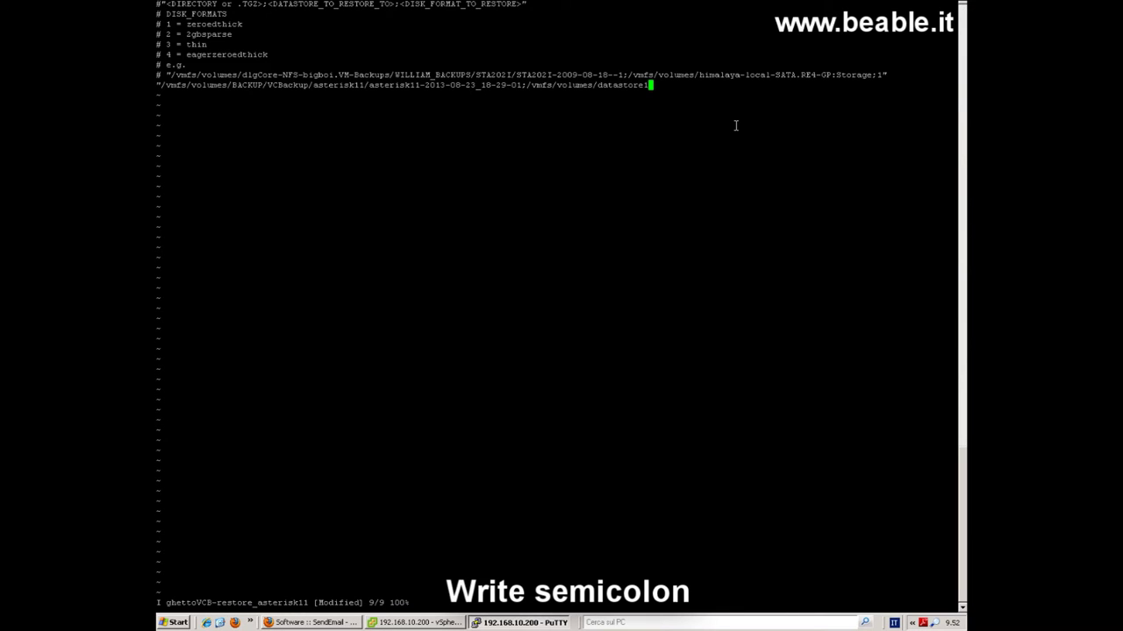
End the restore line with ;1;asterisk11_recover and a closing quote, save with :wq, and type ls -all
{"action": "type", "text": ";1"}
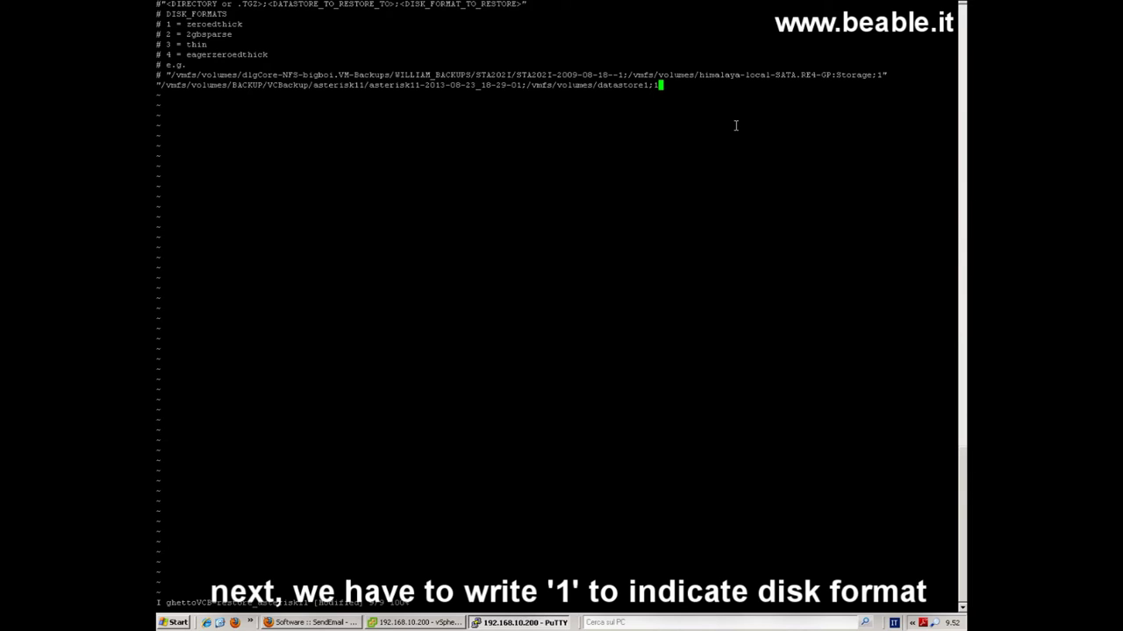
{"action": "type", "text": ";asterisk11_"}
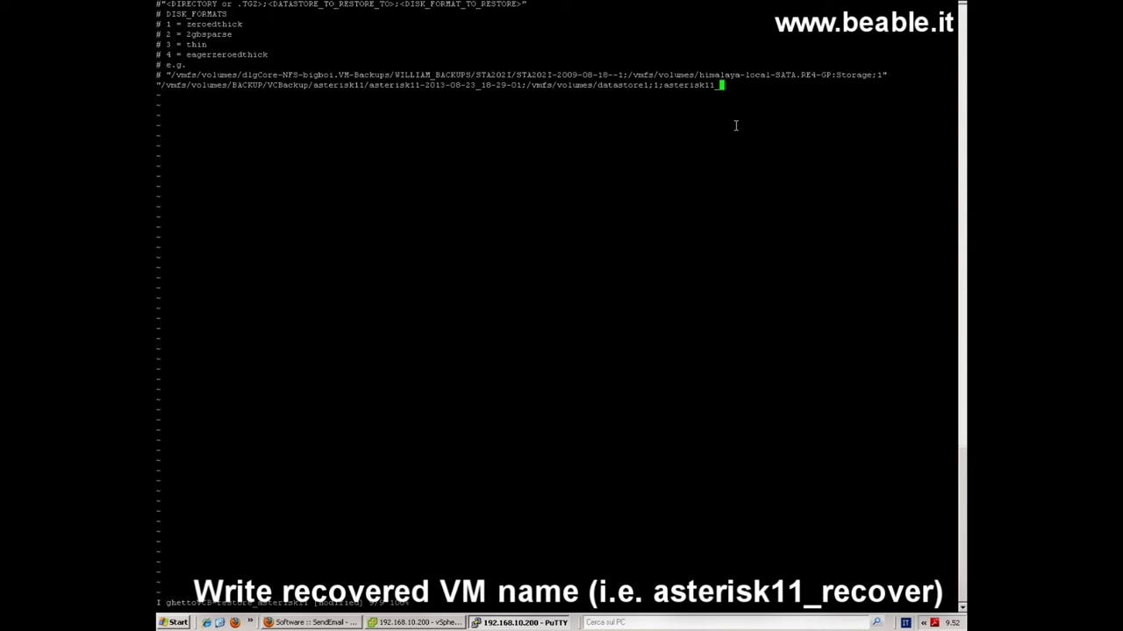
{"action": "type", "text": "recover"}
{"action": "type", "text": "\""}
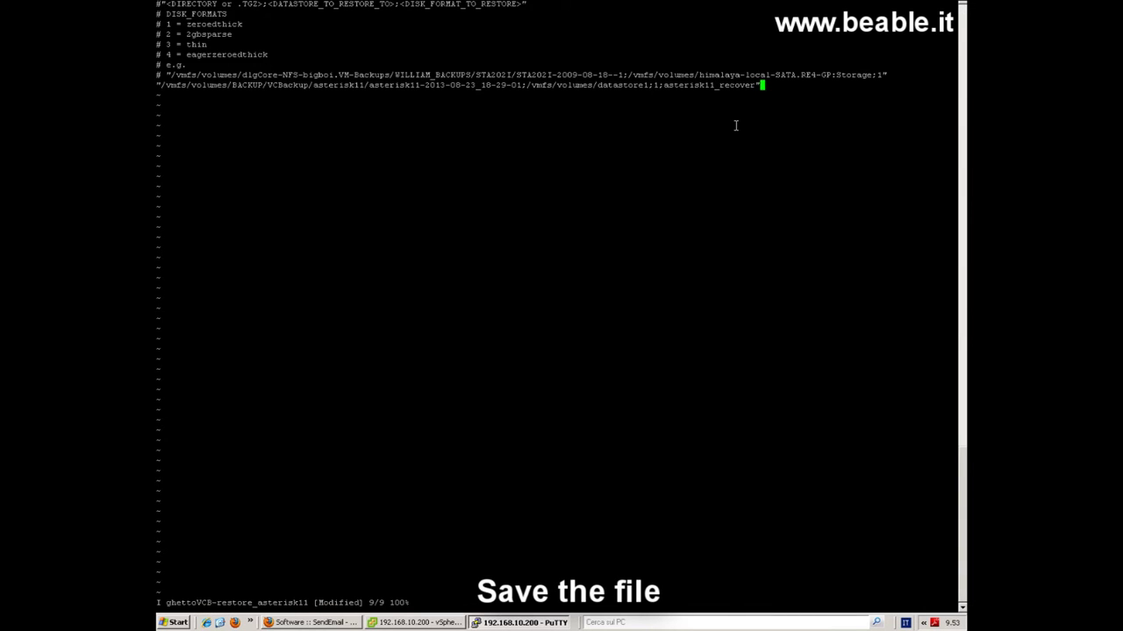
{"action": "key", "text": "Escape"}
{"action": "type", "text": ":wq"}
{"action": "key", "text": "Return"}
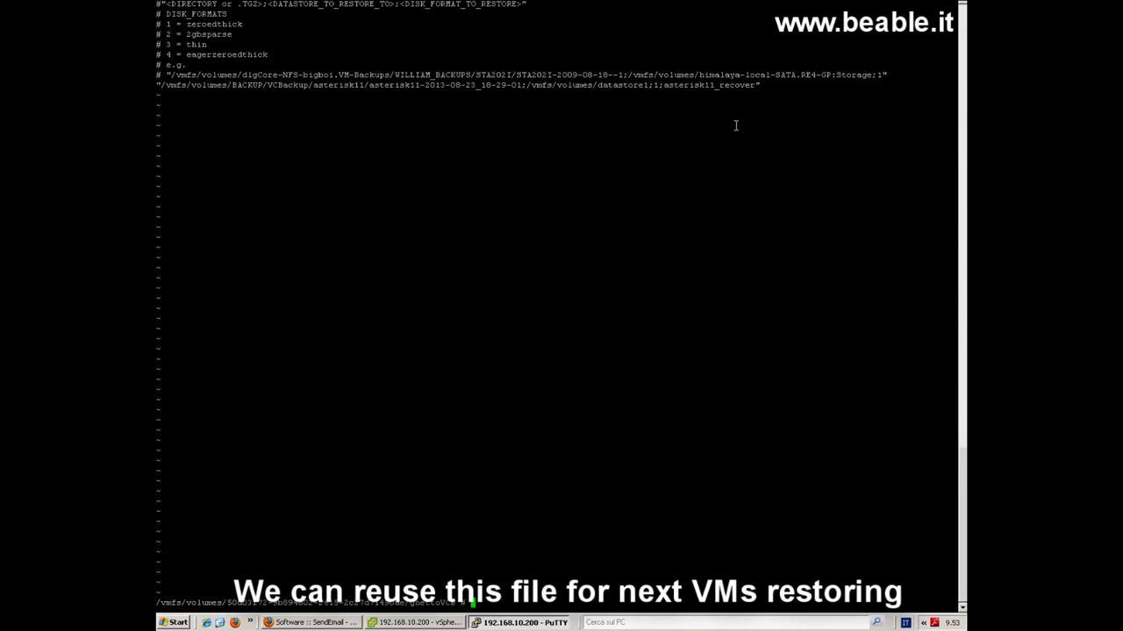
{"action": "type", "text": "ls -all"}
{"action": "key", "text": "Return"}
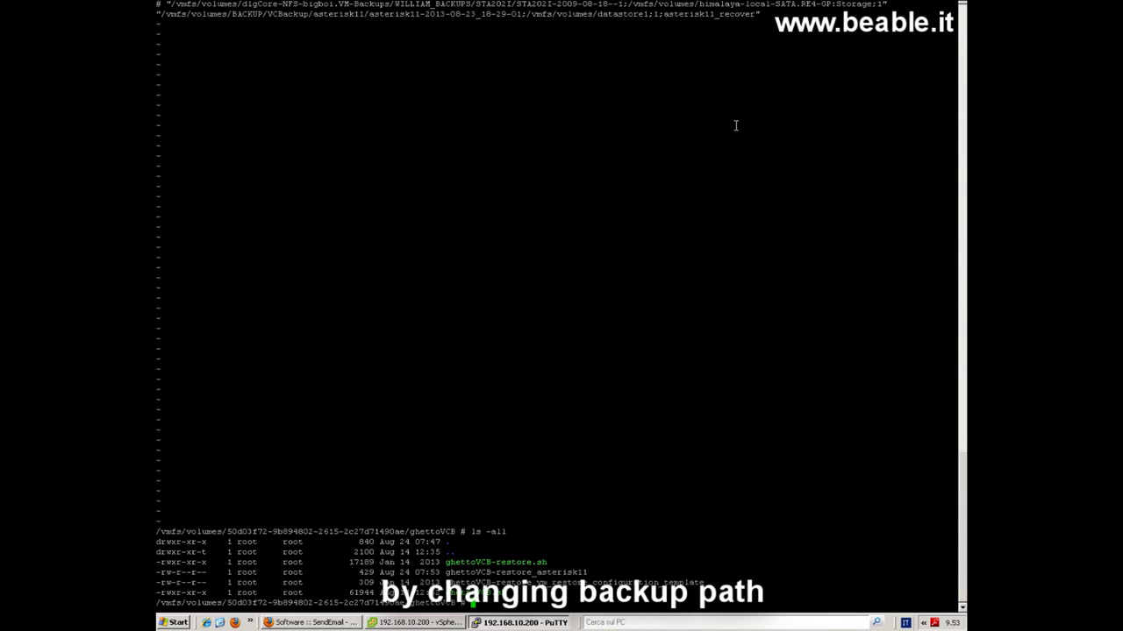
{"action": "type", "text": "vi ghettoVCB-restore_asterisk11"}
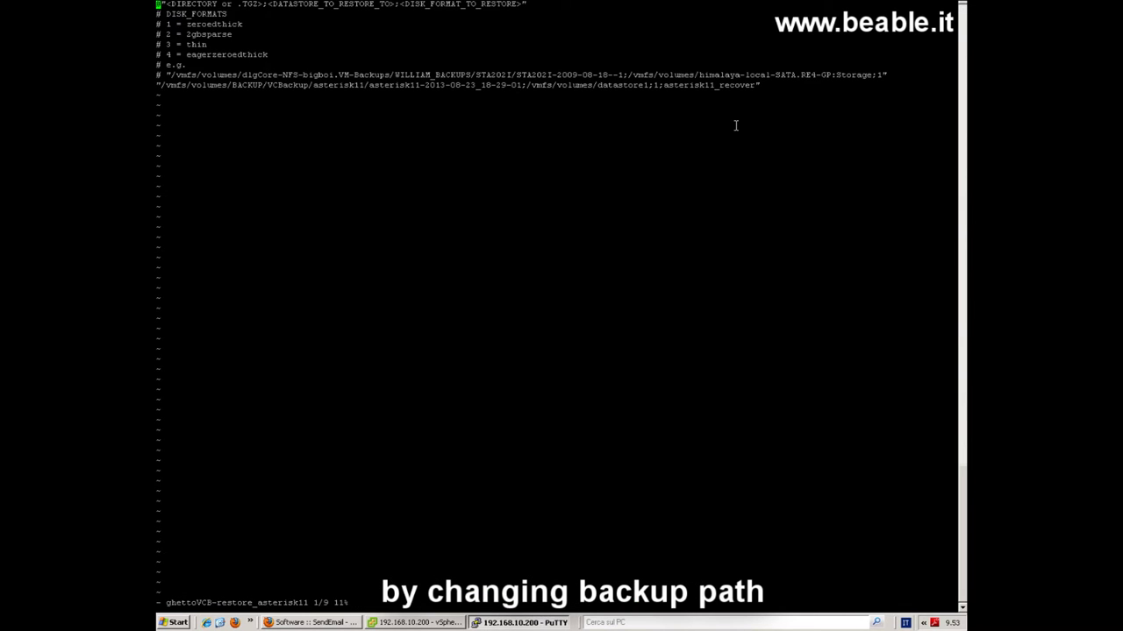
{"action": "left_click_drag", "start_coordinate": [372, 85], "coordinate": [519, 85]}
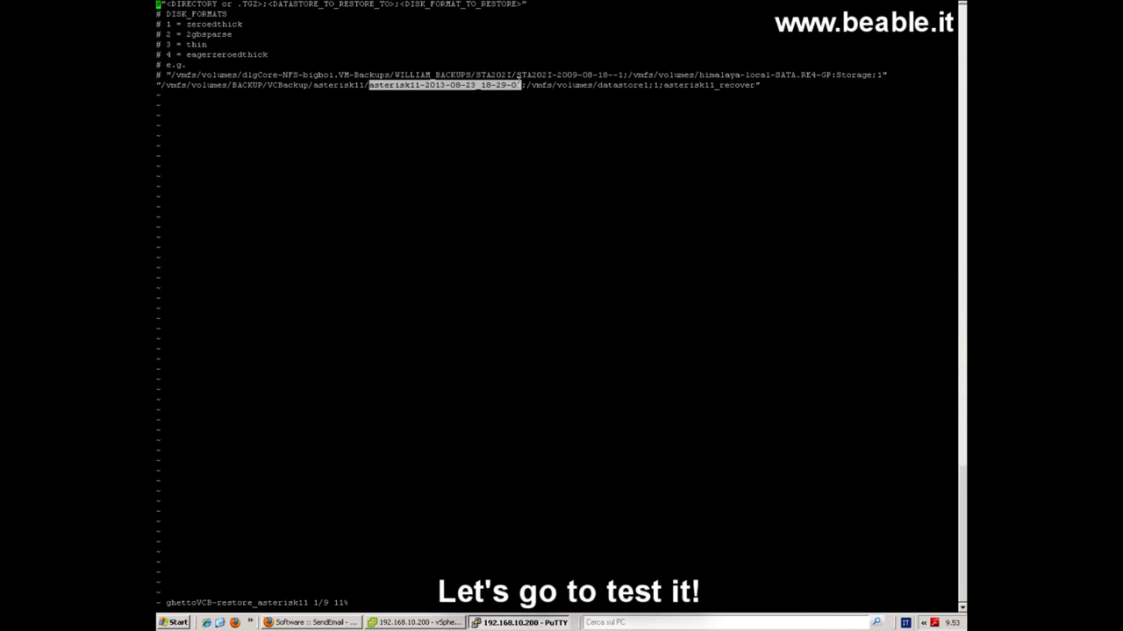
{"action": "type", "text": ":"}
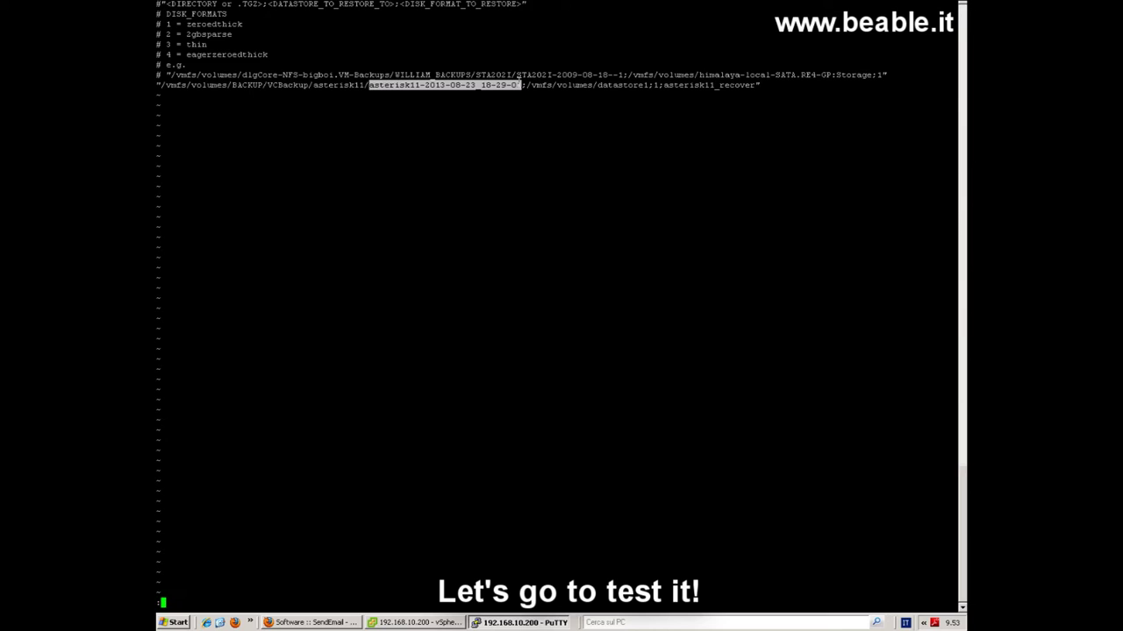
{"action": "type", "text": "wq"}
{"action": "key", "text": "Return"}
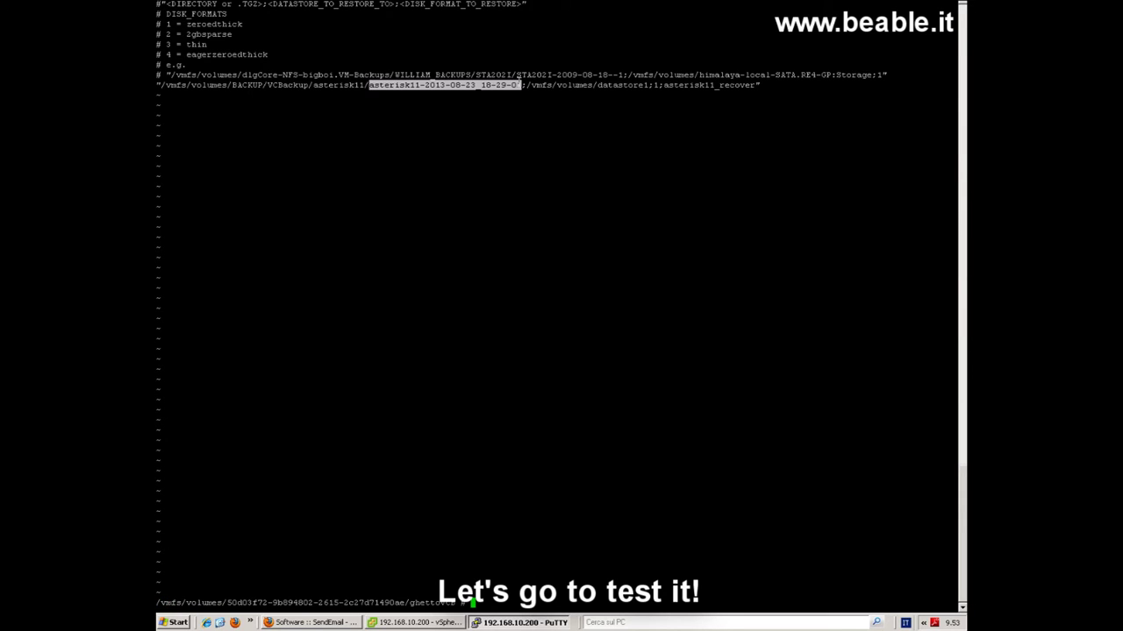
Run ghettoVCB-restore.sh -c ghettoVCB-restore_asterisk11, pasting both names from the Tab listing
{"action": "type", "text": "ghetto"}
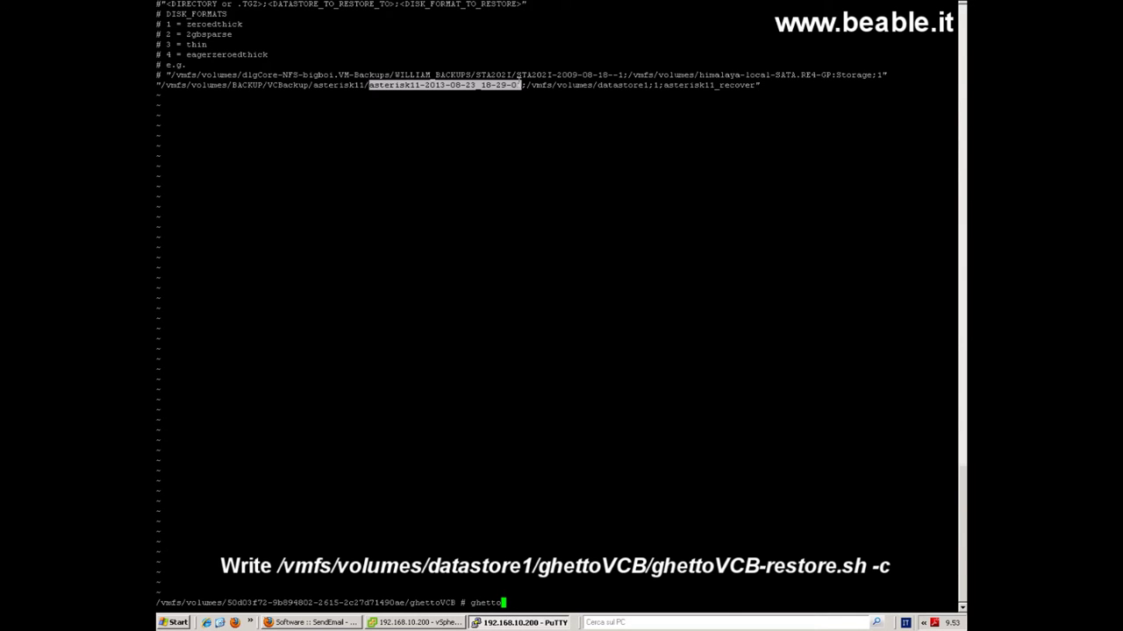
{"action": "key", "text": "BackSpace"}
{"action": "key", "text": "BackSpace"}
{"action": "key", "text": "BackSpace"}
{"action": "key", "text": "BackSpace"}
{"action": "key", "text": "BackSpace"}
{"action": "key", "text": "BackSpace"}
{"action": "key", "text": "Tab"}
{"action": "key", "text": "Tab"}
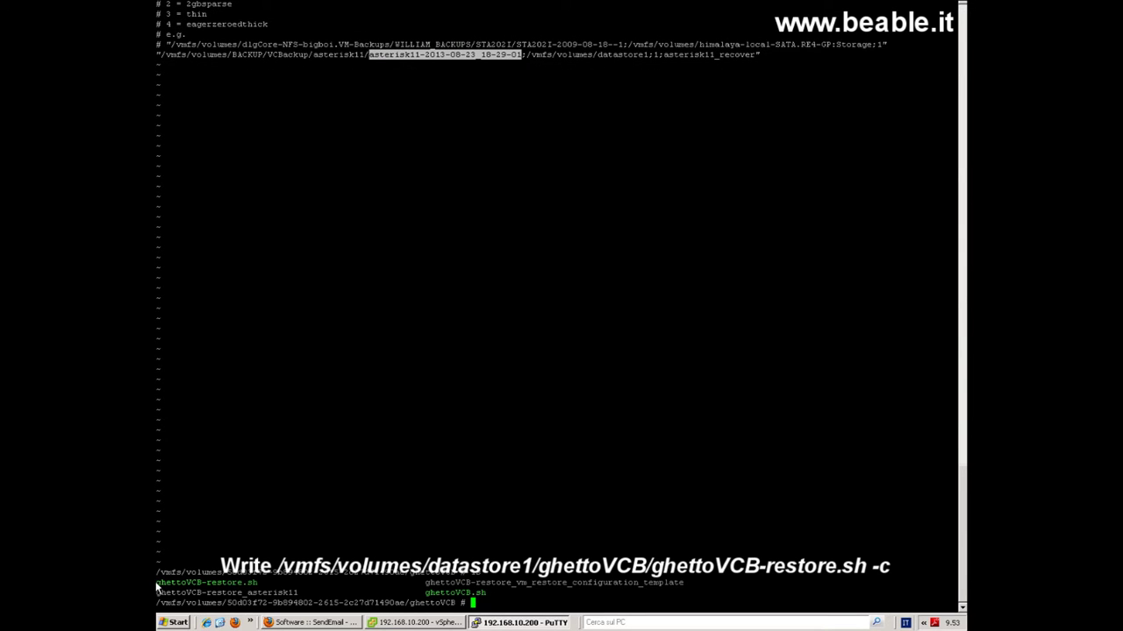
{"action": "left_click_drag", "start_coordinate": [157, 584], "coordinate": [186, 582]}
{"action": "double_click", "coordinate": [212, 583]}
{"action": "right_click", "coordinate": [228, 583]}
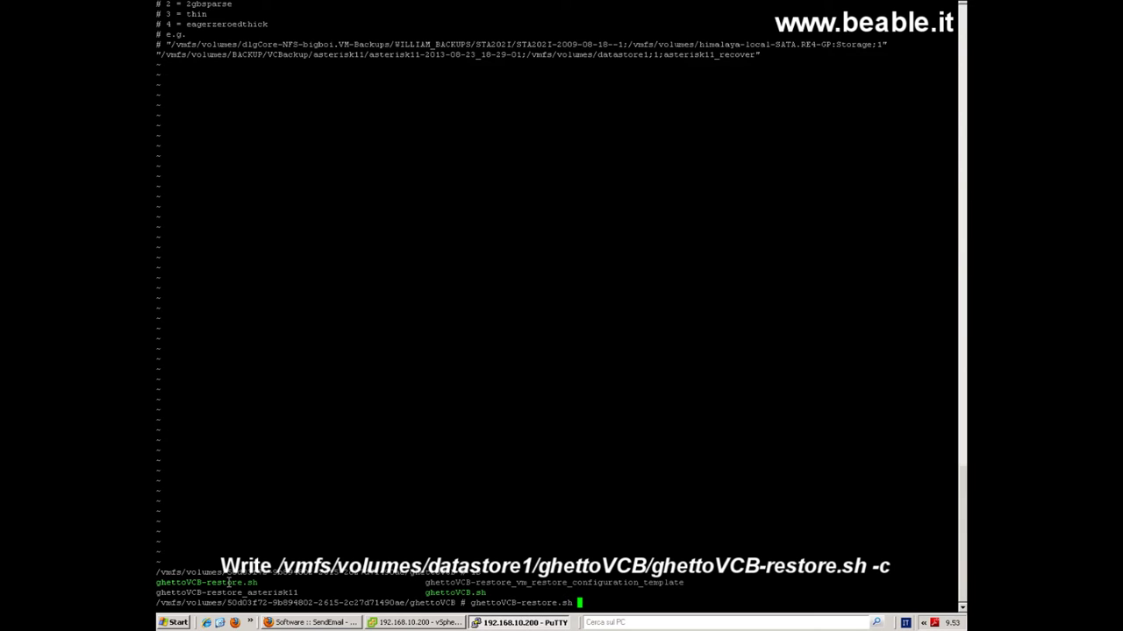
{"action": "type", "text": "-c"}
{"action": "left_click_drag", "start_coordinate": [156, 593], "coordinate": [297, 592]}
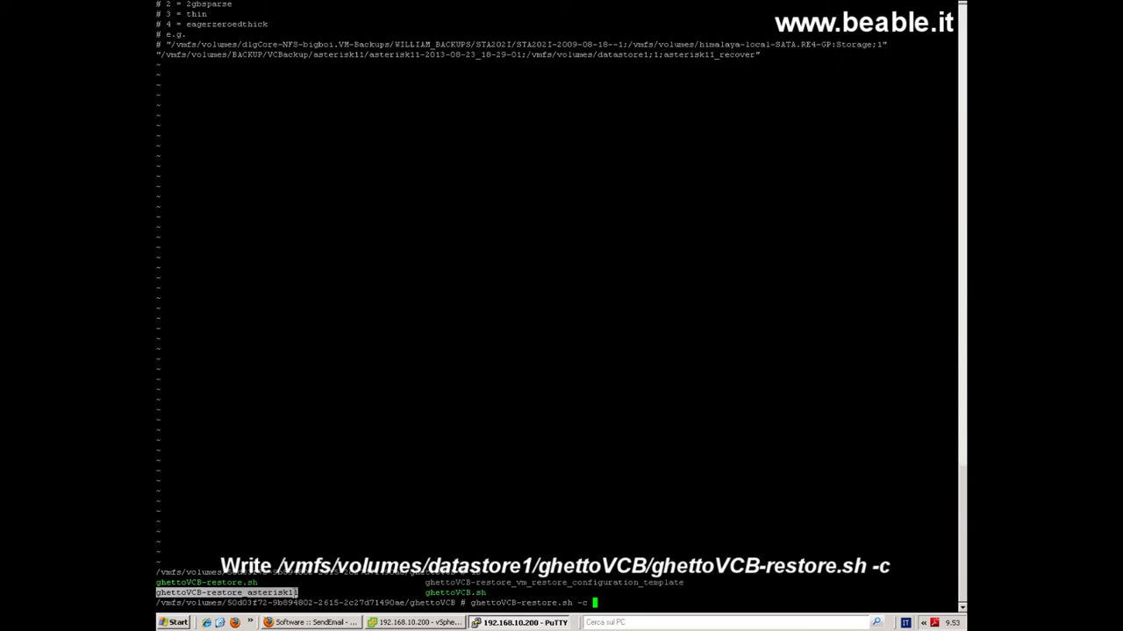
{"action": "right_click", "coordinate": [297, 593]}
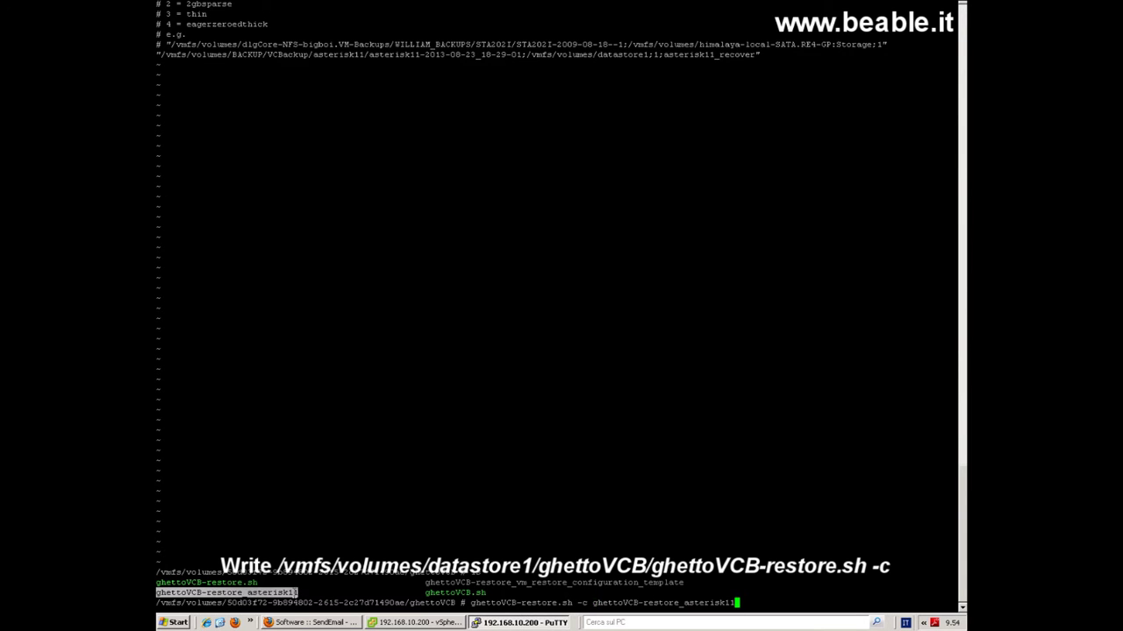
{"action": "key", "text": "Return"}
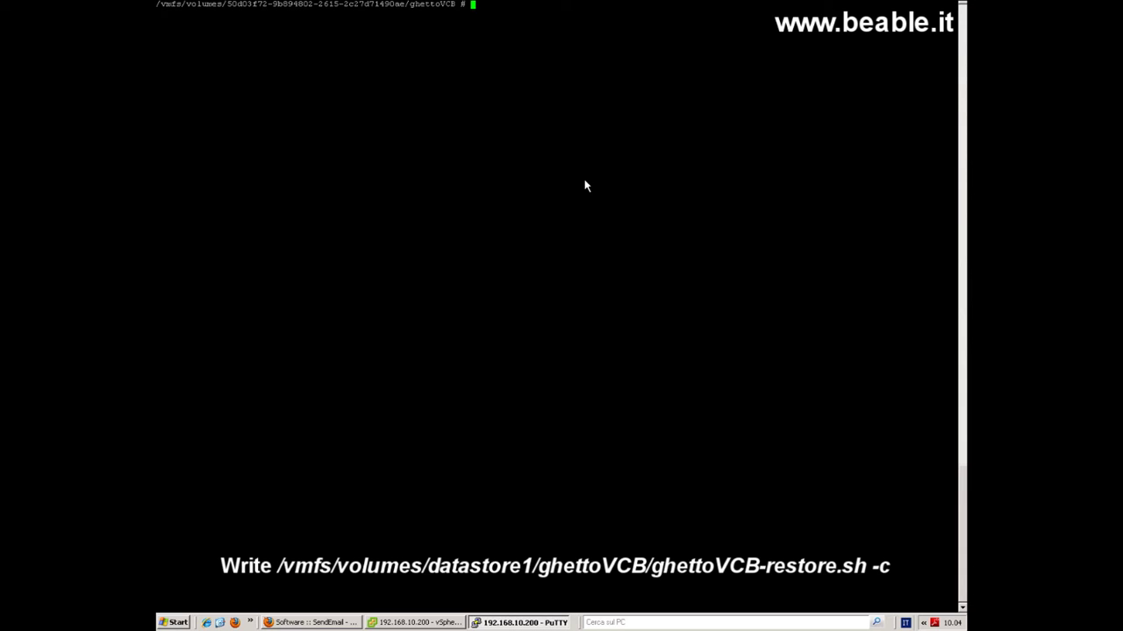
Enter the path /vmfs/volumes/datastore1/ghettoVCB/ghettoVCB at the prompt using Tab completion
{"action": "double_click", "coordinate": [547, 114]}
{"action": "type", "text": "vm"}
{"action": "key", "text": "BackSpace"}
{"action": "key", "text": "BackSpace"}
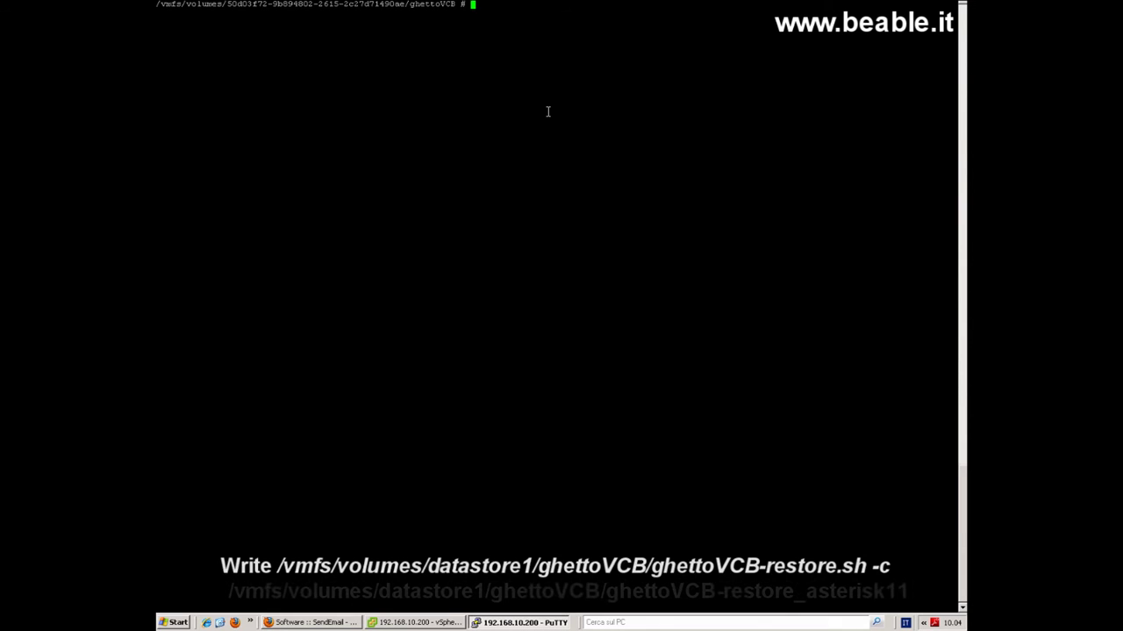
{"action": "type", "text": "/vmfs/volumes/"}
{"action": "type", "text": "ghetto"}
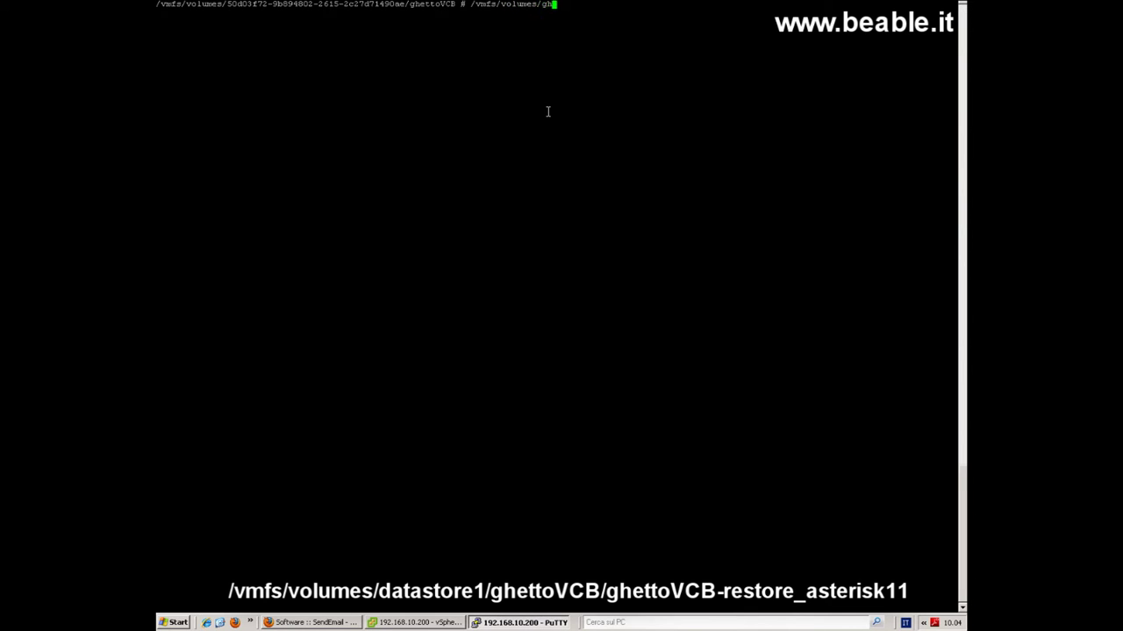
{"action": "key", "text": "BackSpace"}
{"action": "key", "text": "BackSpace"}
{"action": "key", "text": "BackSpace"}
{"action": "key", "text": "BackSpace"}
{"action": "key", "text": "BackSpace"}
{"action": "key", "text": "BackSpace"}
{"action": "key", "text": "BackSpace"}
{"action": "type", "text": "/dat"}
{"action": "key", "text": "Tab"}
{"action": "type", "text": "ghet"}
{"action": "key", "text": "Tab"}
{"action": "type", "text": "ghet"}
{"action": "key", "text": "Tab"}
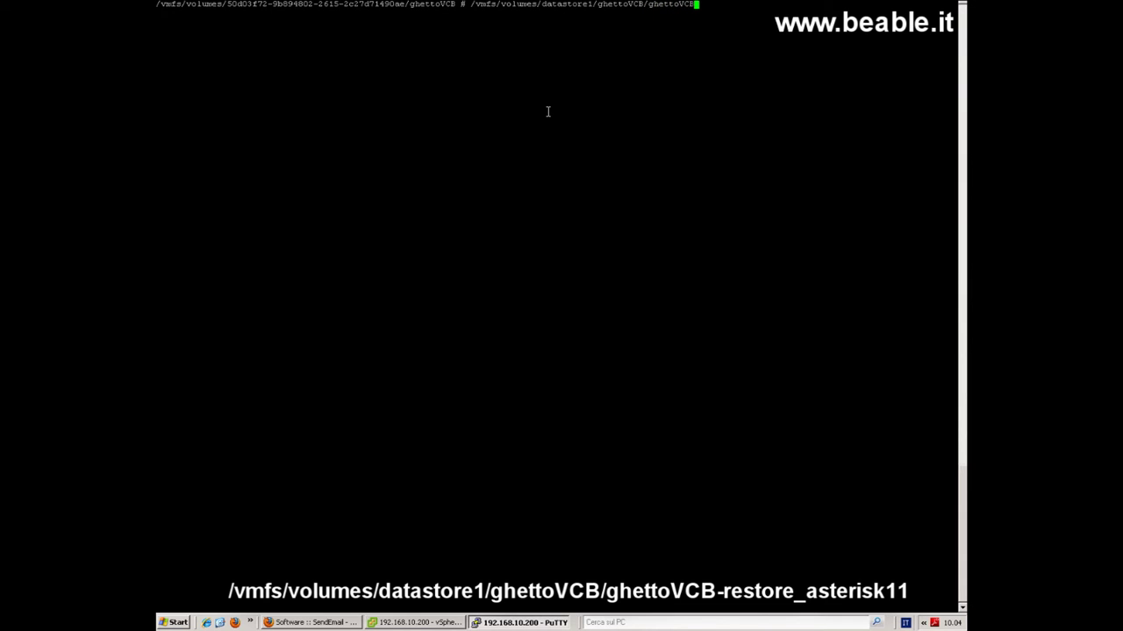
Complete ghettoVCB-restore.sh and add -c with the ghettoVCB-restore_asterisk11 config path
{"action": "type", "text": "-r"}
{"action": "key", "text": "Tab"}
{"action": "type", "text": "."}
{"action": "key", "text": "Tab"}
{"action": "type", "text": "-c"}
{"action": "type", "text": "/vmfs/volumes/"}
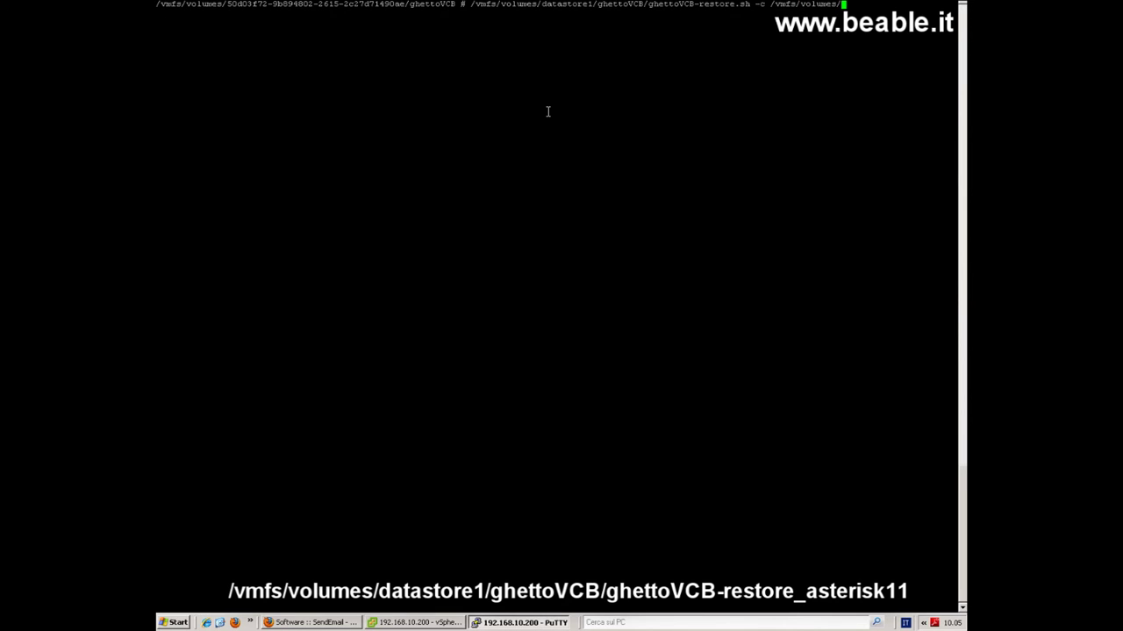
{"action": "type", "text": "datastore1/"}
{"action": "type", "text": "ghettoVCB/"}
{"action": "type", "text": "ghettoVCB"}
{"action": "type", "text": "-restore"}
{"action": "type", "text": "_asterisk11"}
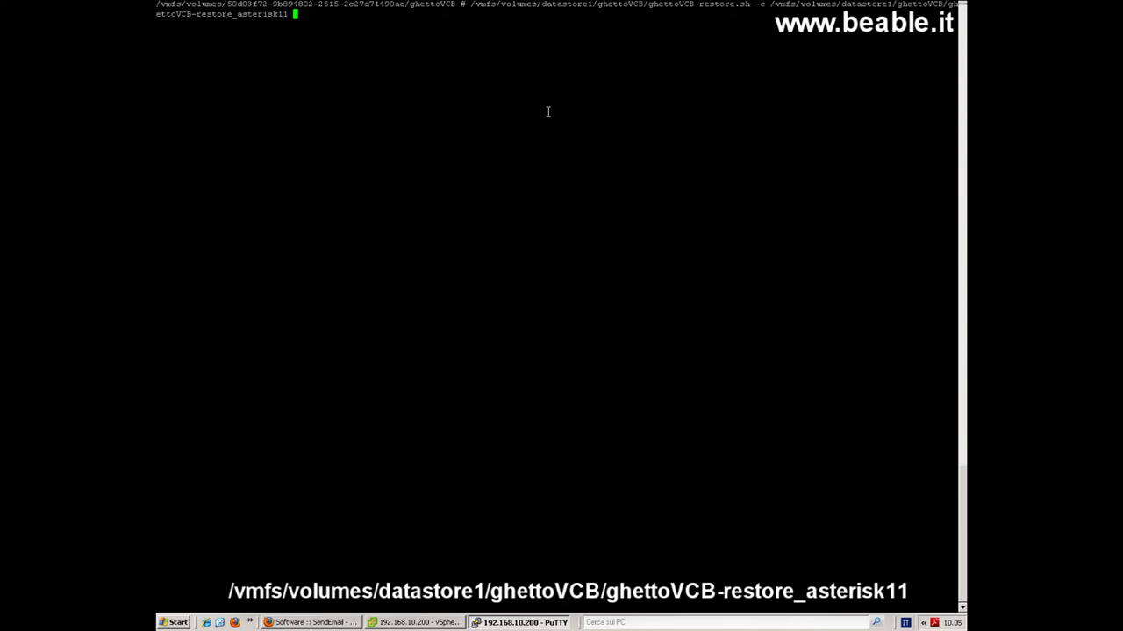
Run the restore command and watch until asterisk11_recover completes in 1.80 minutes
{"action": "key", "text": "Return"}
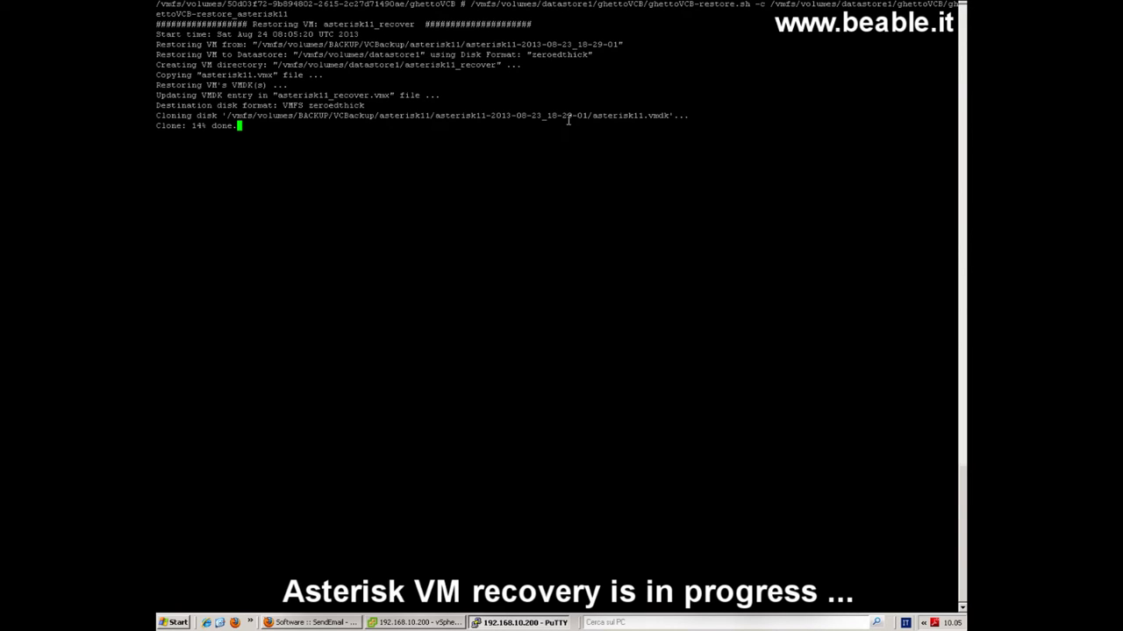
{"action": "left_click", "coordinate": [428, 623]}
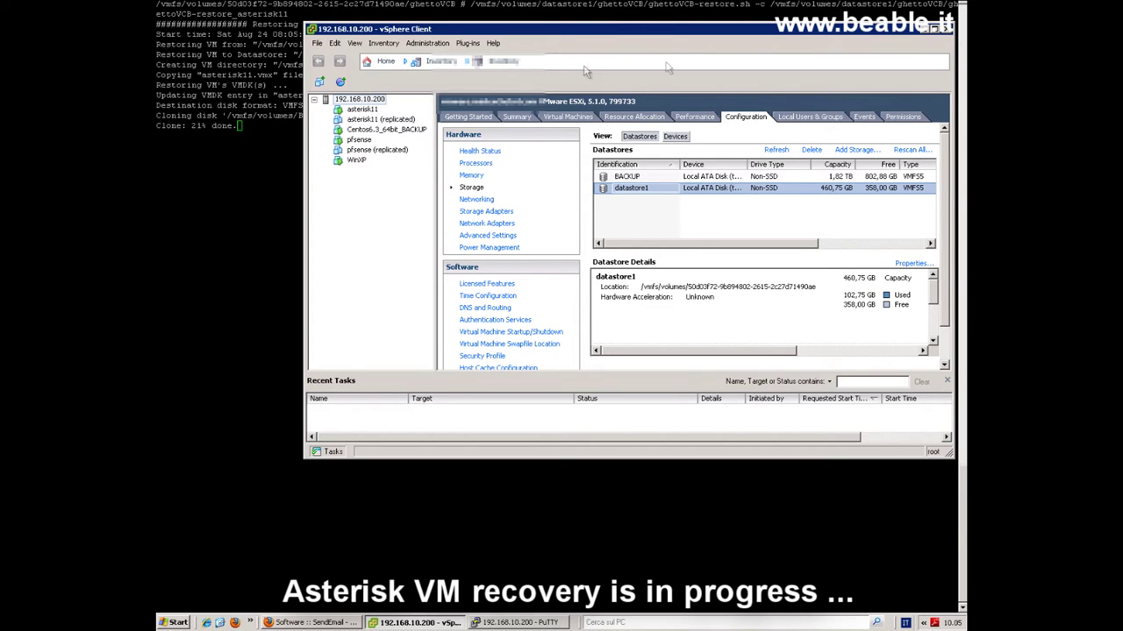
{"action": "left_click", "coordinate": [922, 31]}
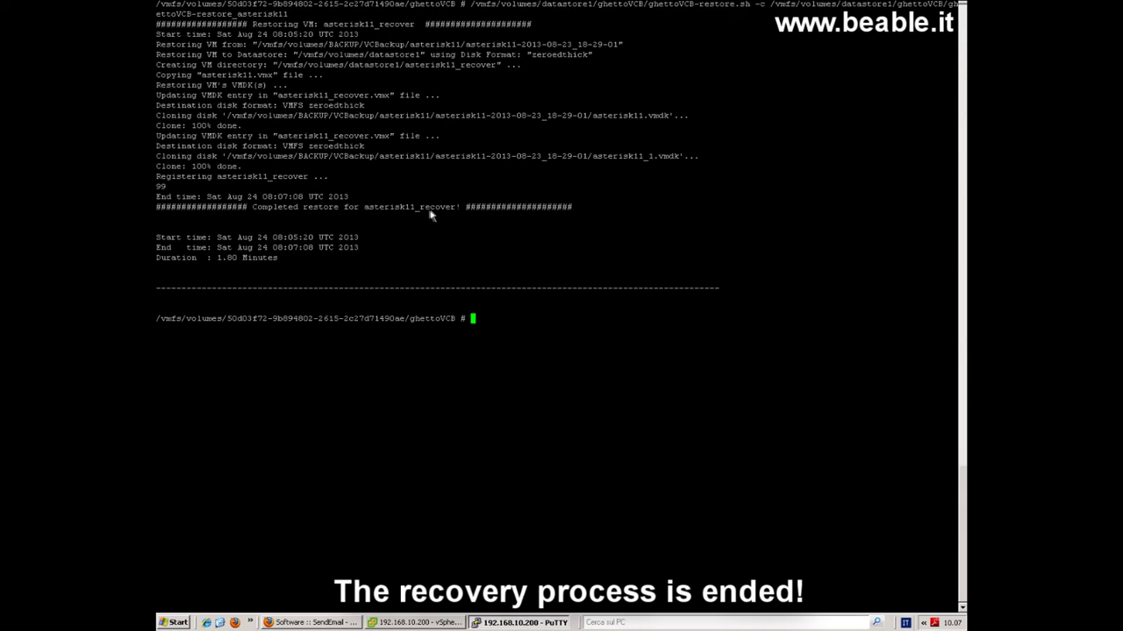
Open a console for asterisk11_recover in vSphere Client and power the VM on
{"action": "left_click", "coordinate": [395, 623]}
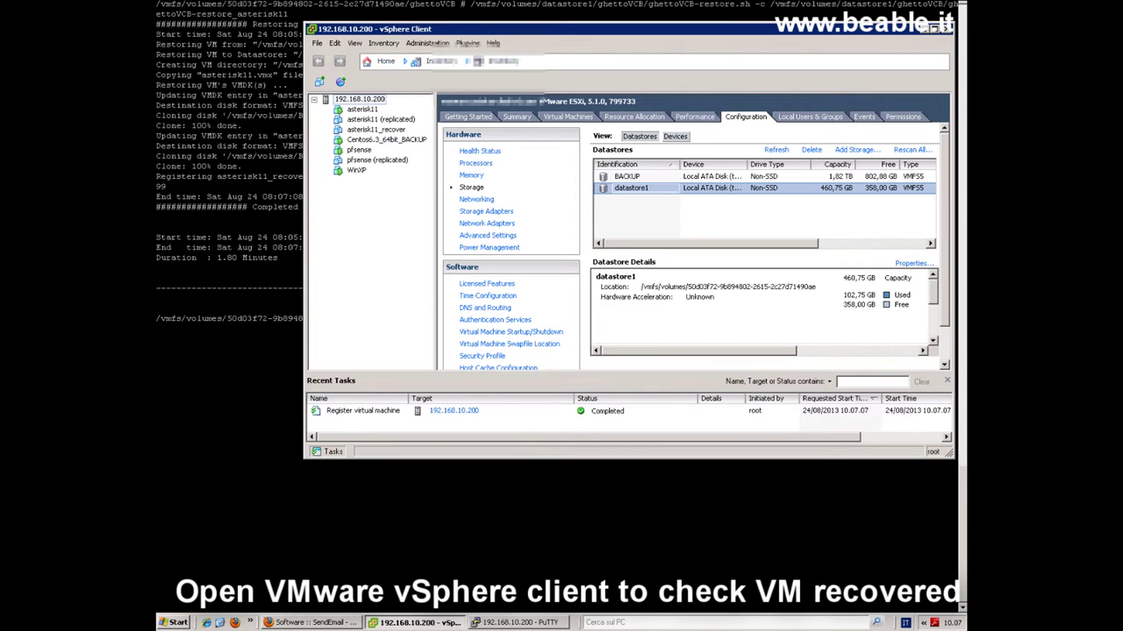
{"action": "key", "text": "alt+Tab"}
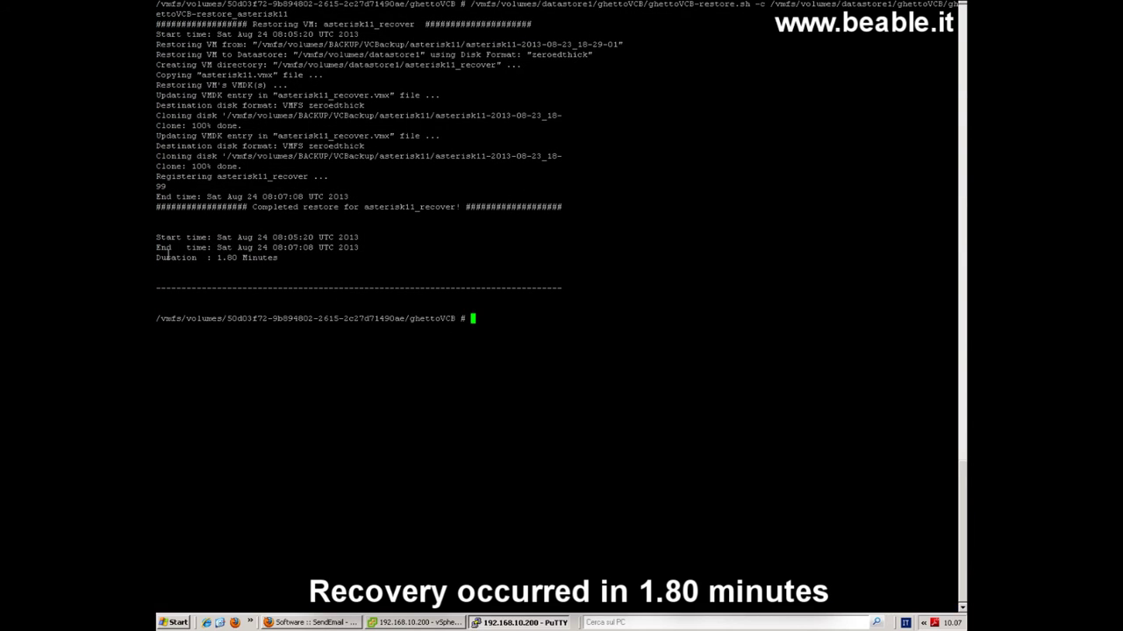
{"action": "left_click", "coordinate": [416, 622]}
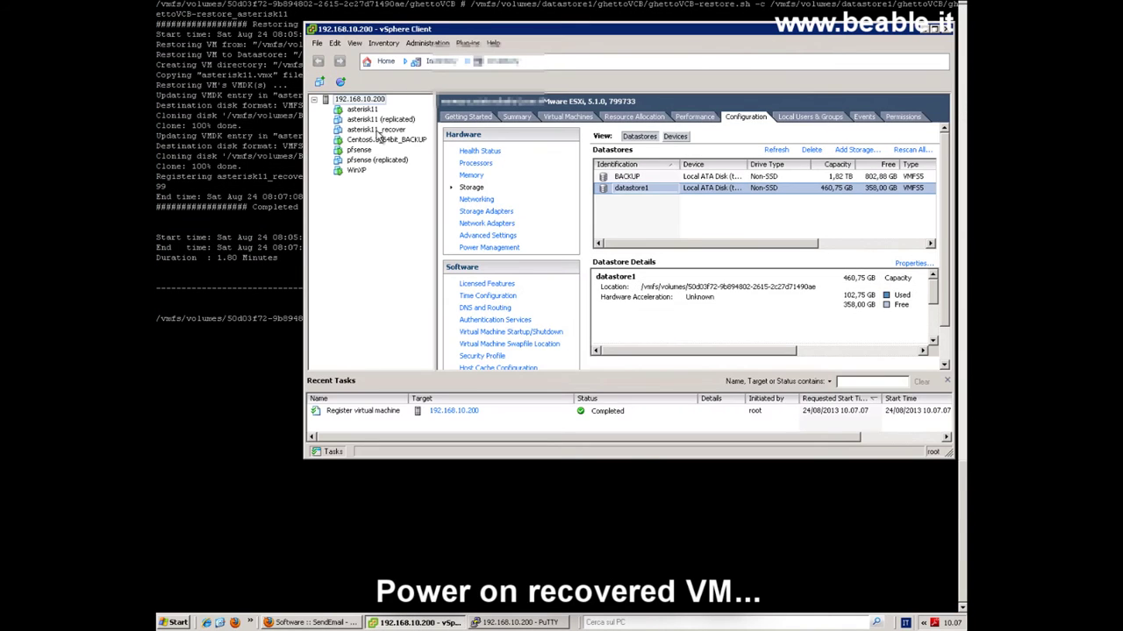
{"action": "left_click", "coordinate": [377, 129]}
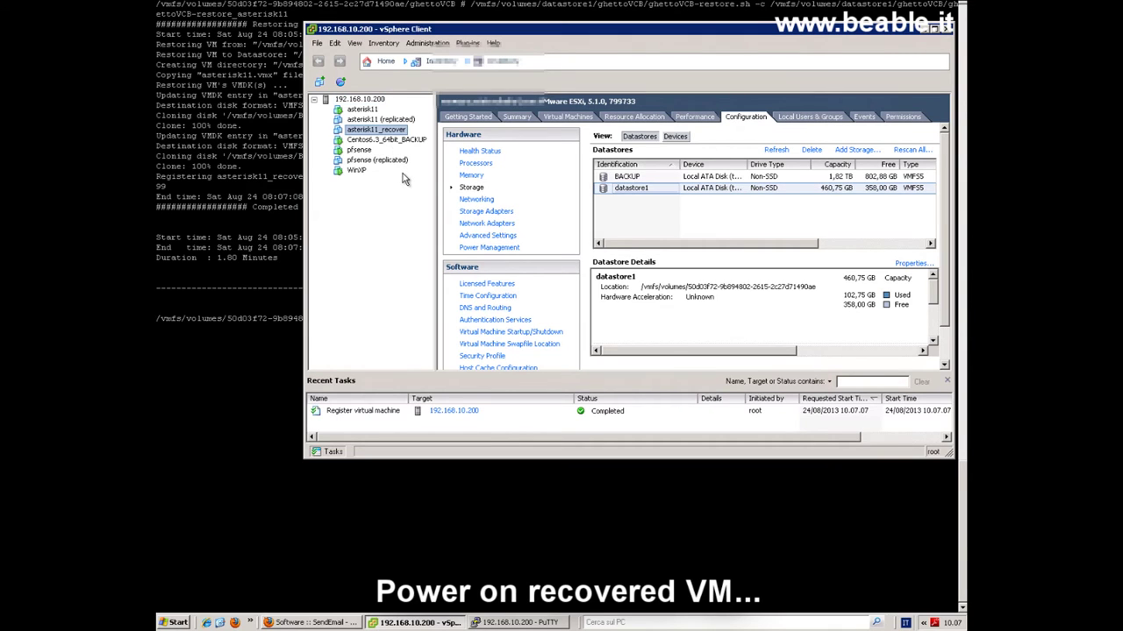
{"action": "key", "text": "Menu"}
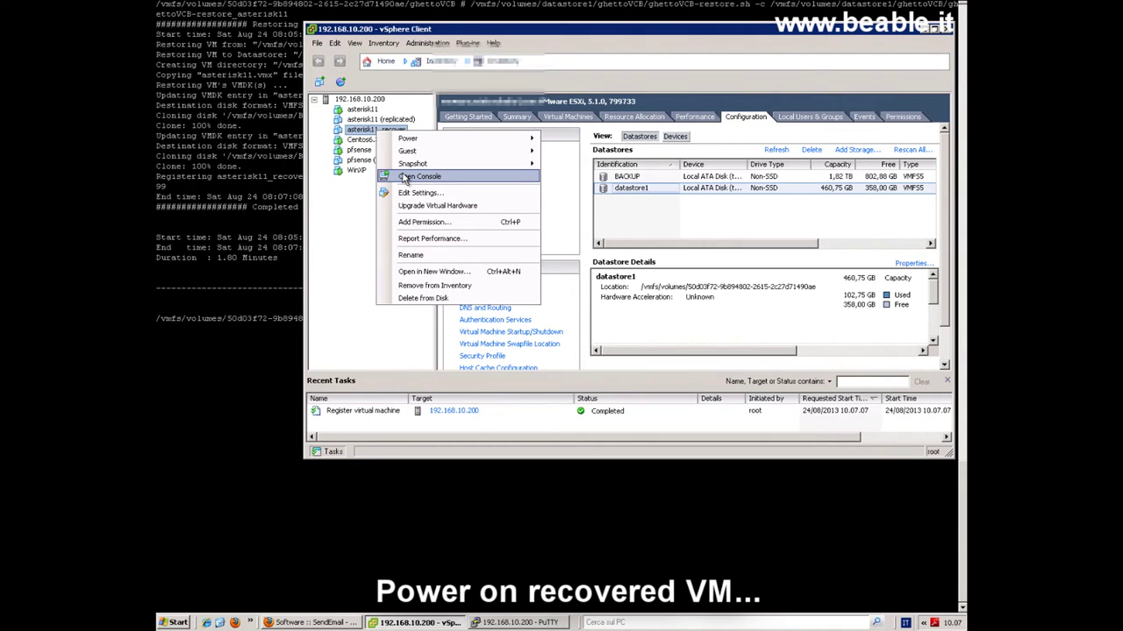
{"action": "left_click", "coordinate": [403, 176]}
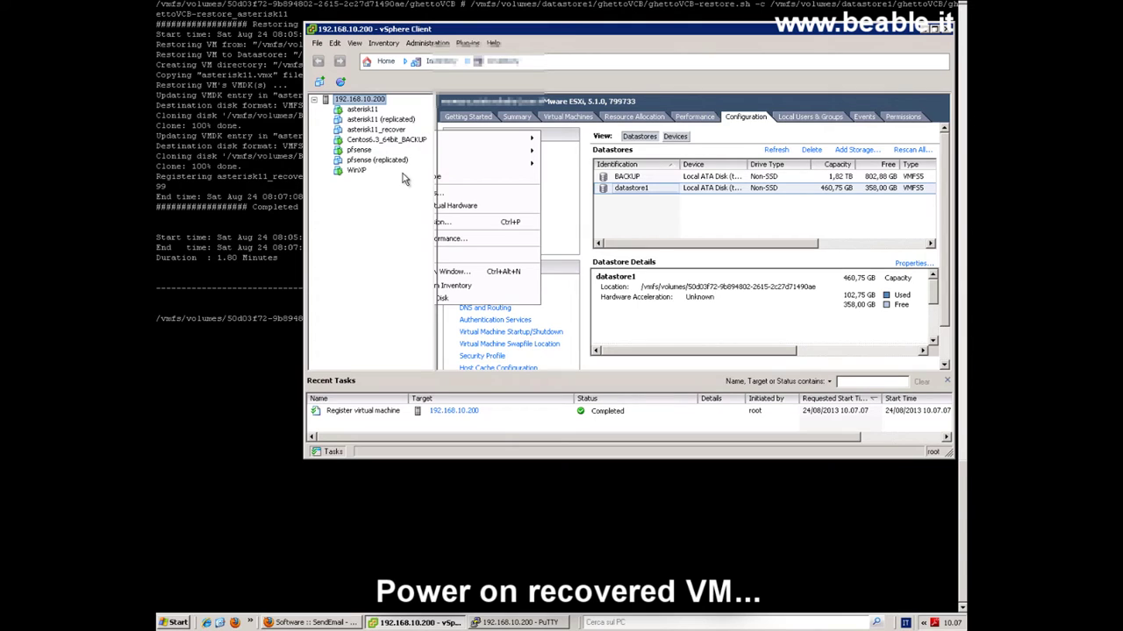
{"action": "left_click", "coordinate": [296, 106]}
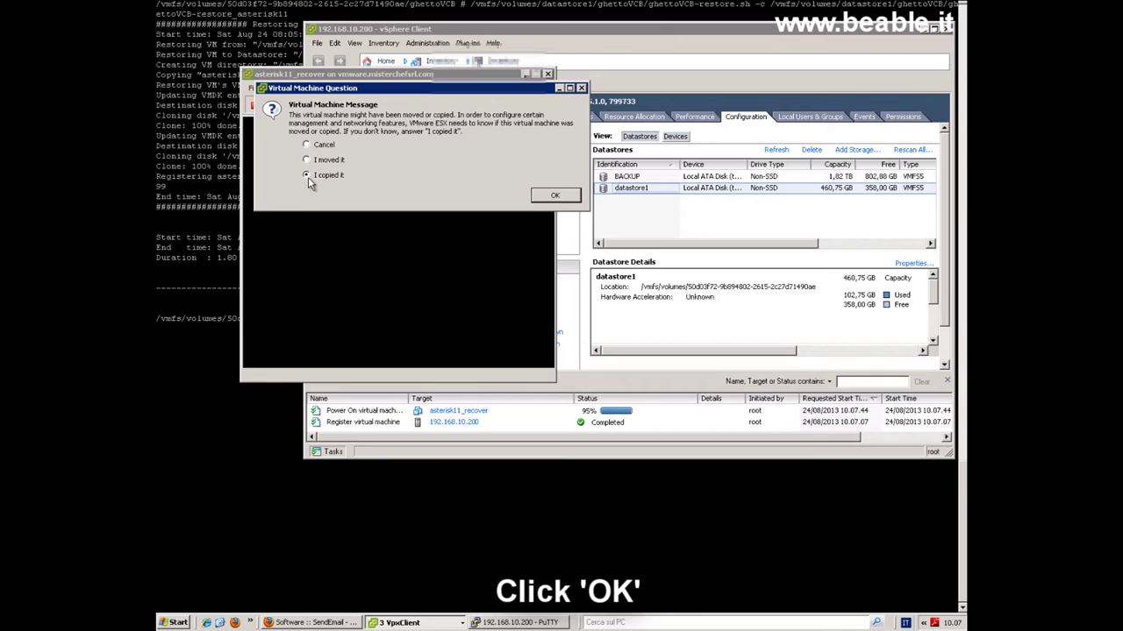
Answer 'I copied it' and let asterisk11_recover boot to the CentOS 6.4 login prompt
{"action": "left_click", "coordinate": [540, 195]}
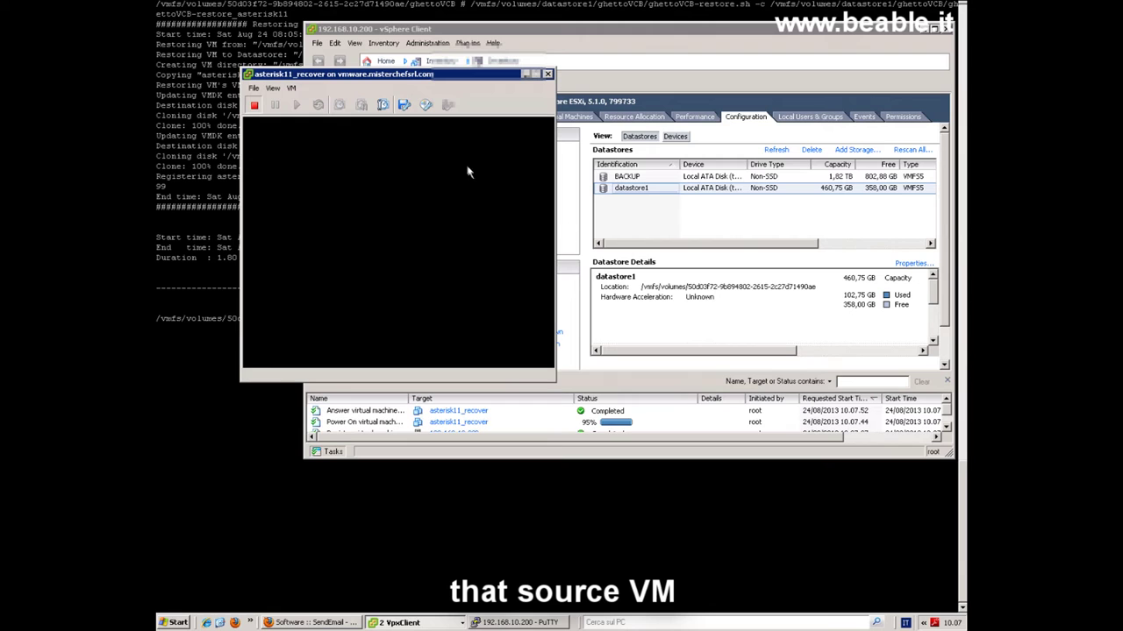
{"action": "left_click_drag", "start_coordinate": [330, 82], "coordinate": [544, 161]}
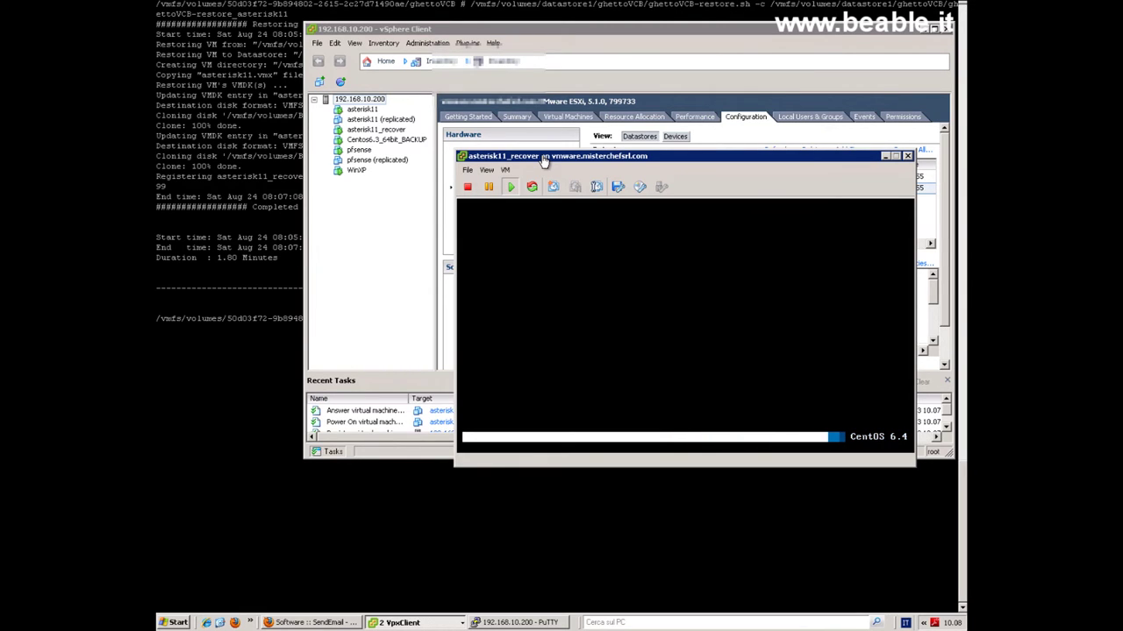
{"action": "left_click_drag", "start_coordinate": [567, 158], "coordinate": [528, 151]}
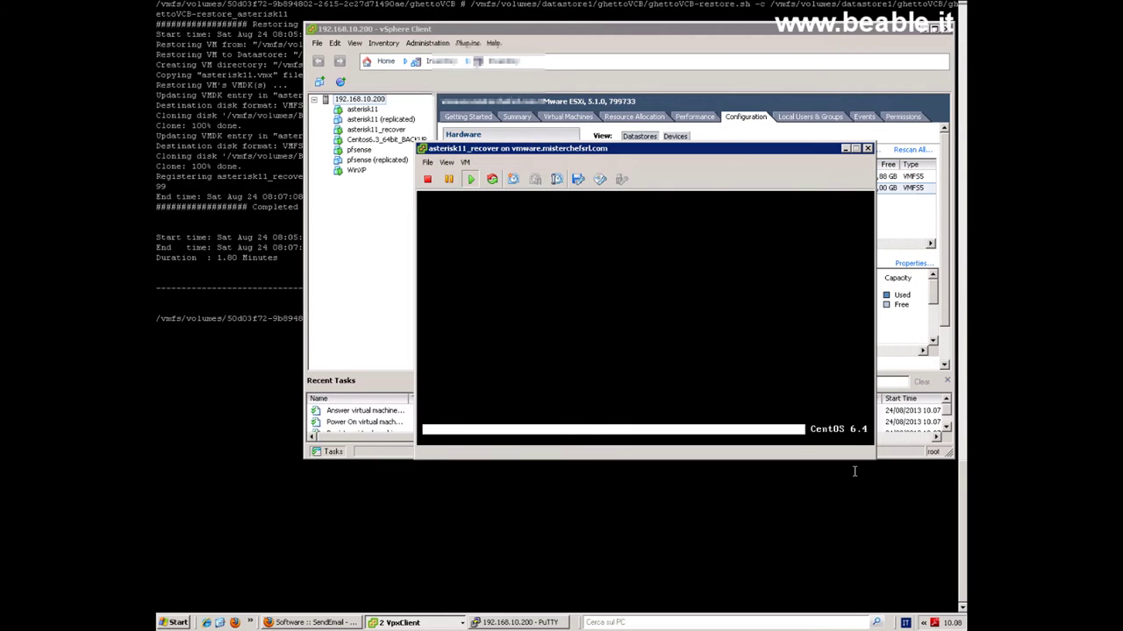
{"action": "left_click", "coordinate": [596, 340]}
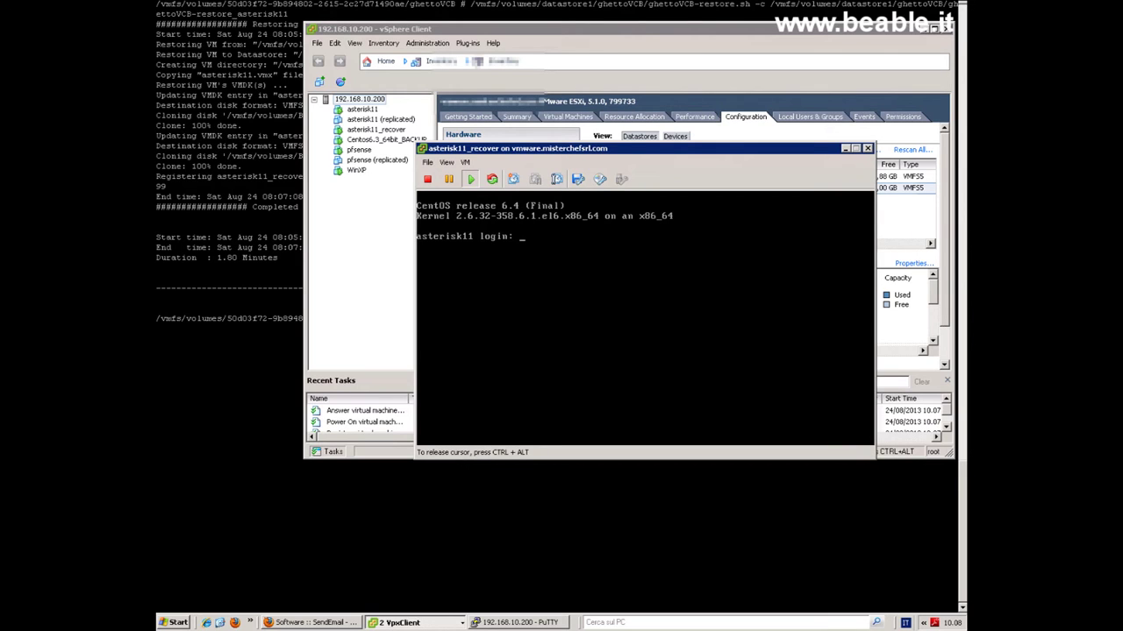
{"action": "key", "text": "ctrl+alt"}
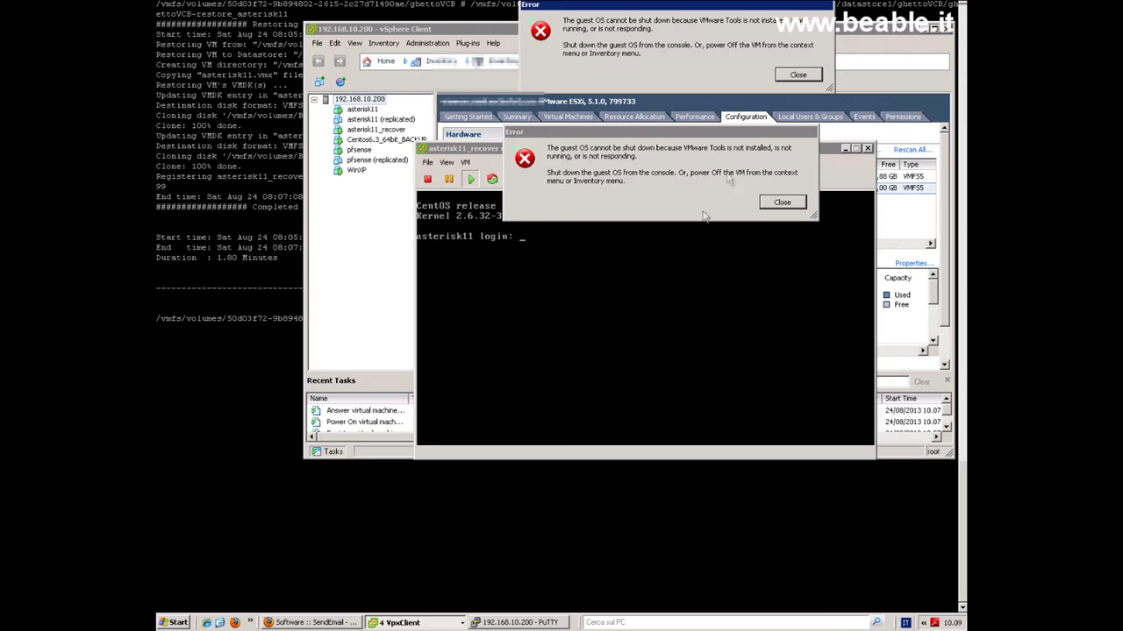
Dismiss the shutdown errors and power off asterisk11_recover
{"action": "left_click", "coordinate": [795, 75]}
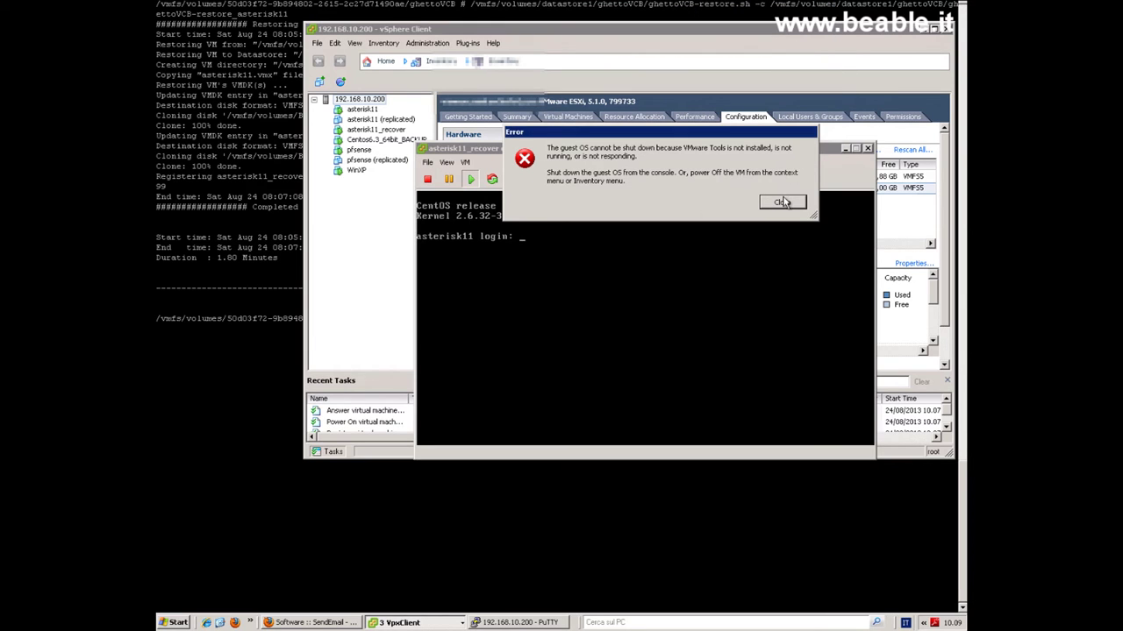
{"action": "left_click", "coordinate": [783, 203]}
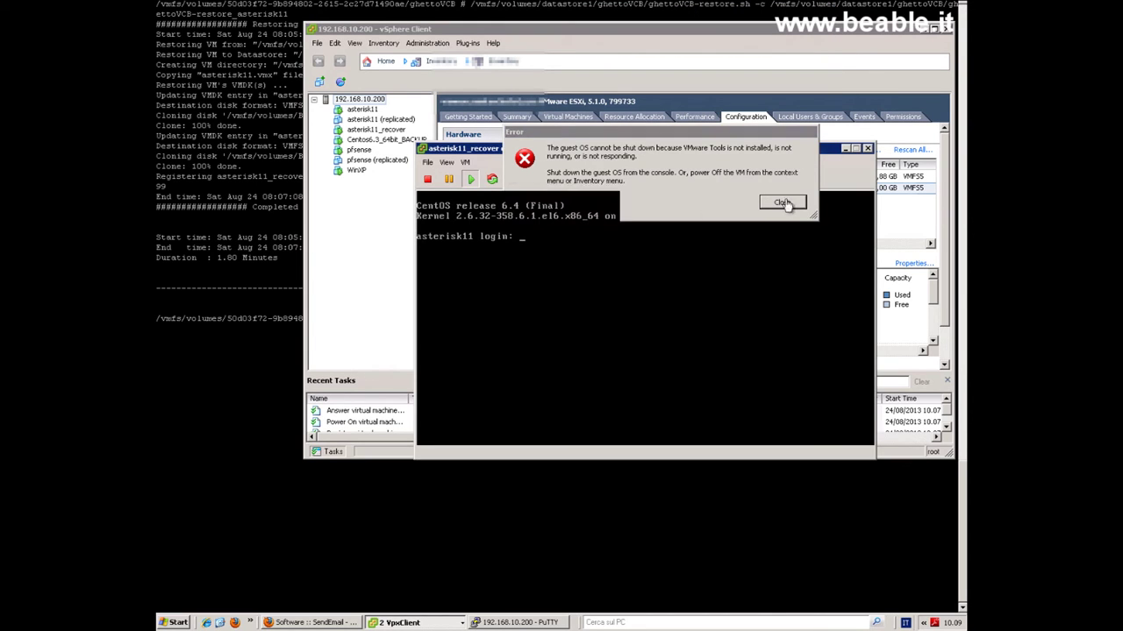
{"action": "left_click", "coordinate": [378, 149]}
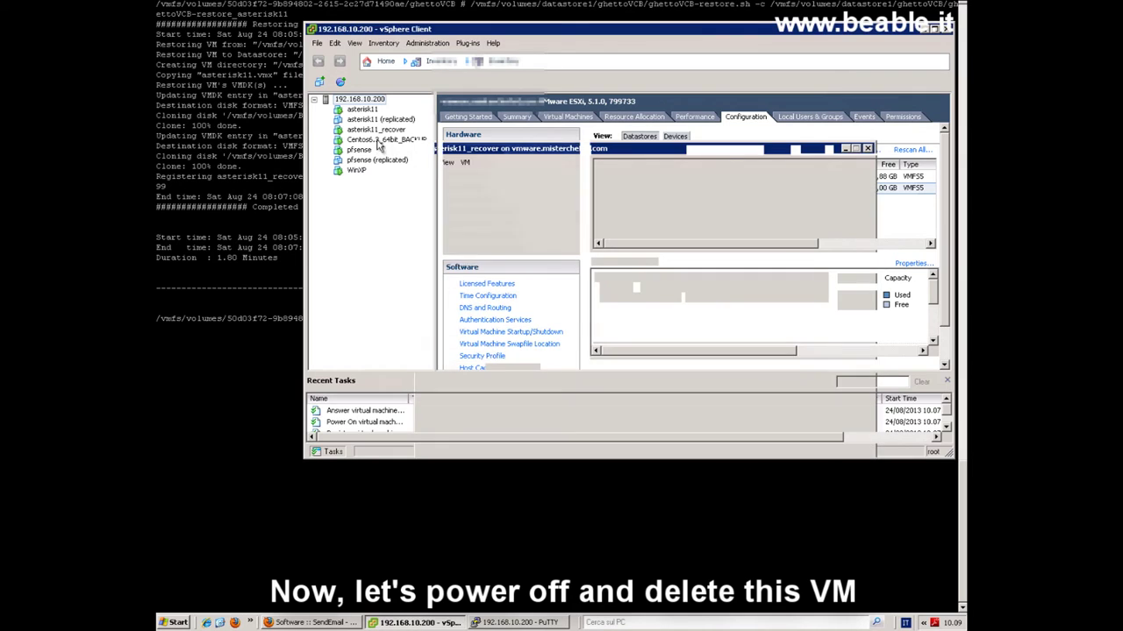
{"action": "right_click", "coordinate": [375, 132]}
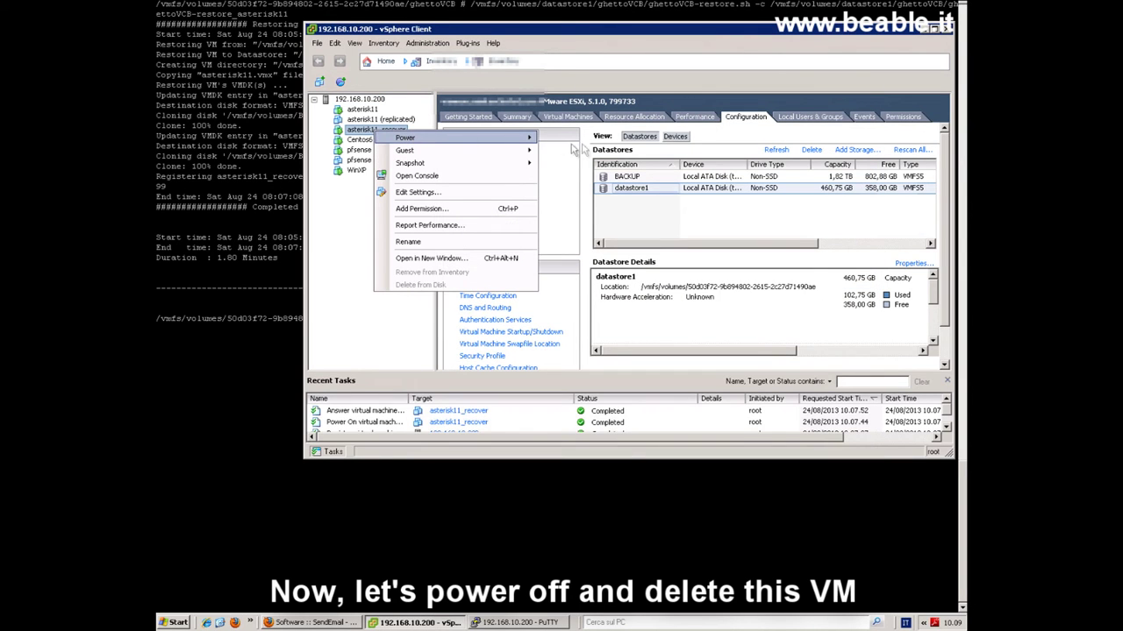
{"action": "mouse_move", "coordinate": [411, 138]}
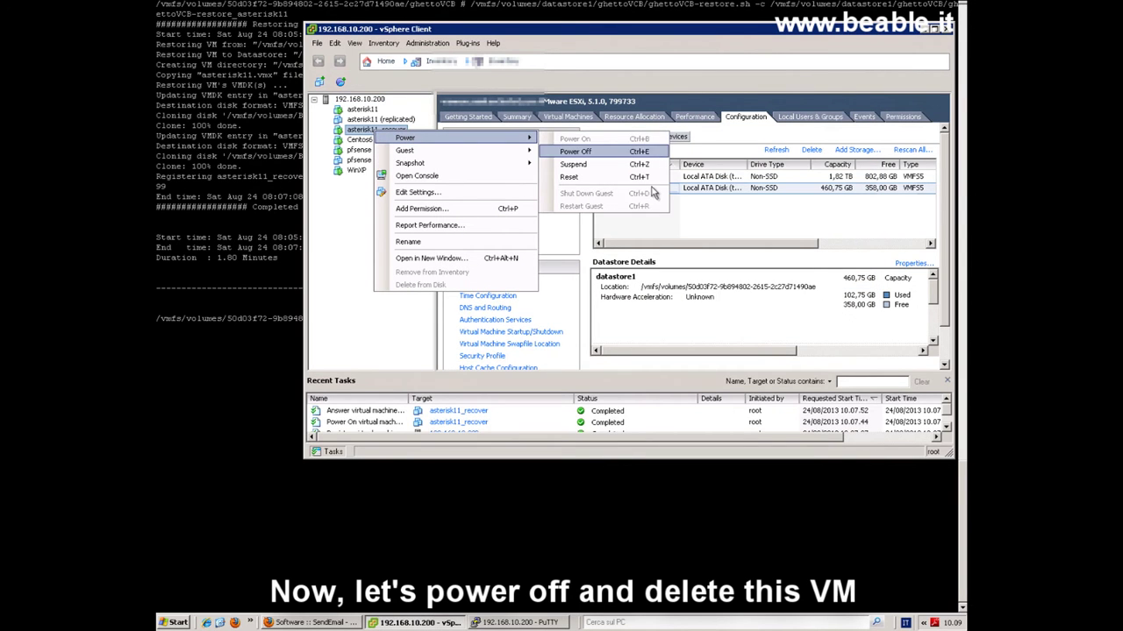
{"action": "left_click", "coordinate": [577, 152]}
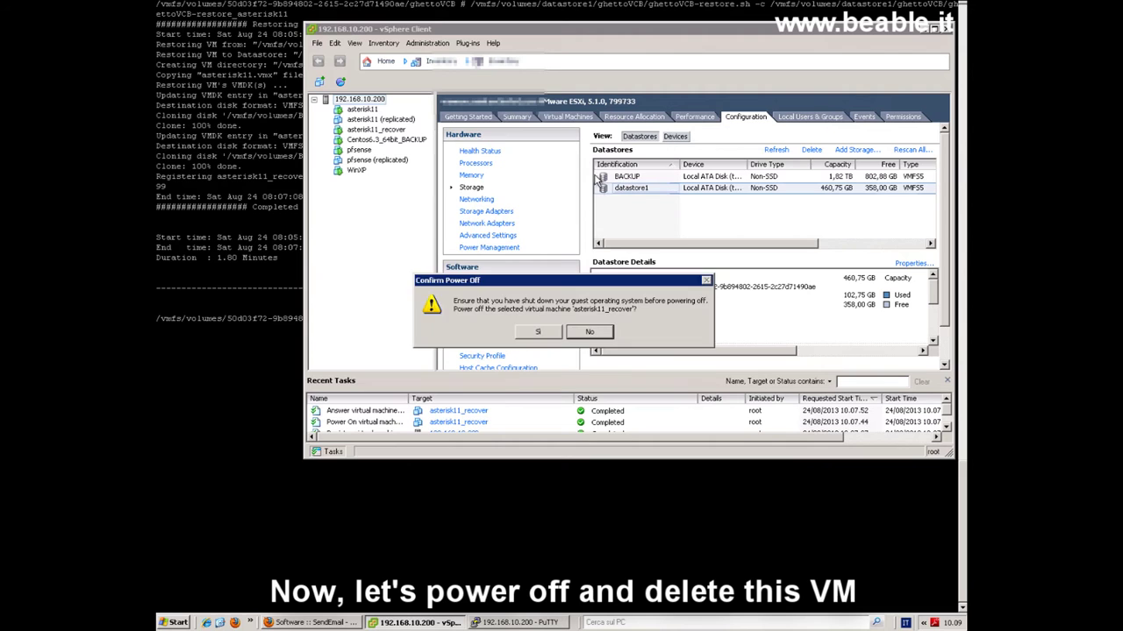
{"action": "left_click", "coordinate": [549, 332]}
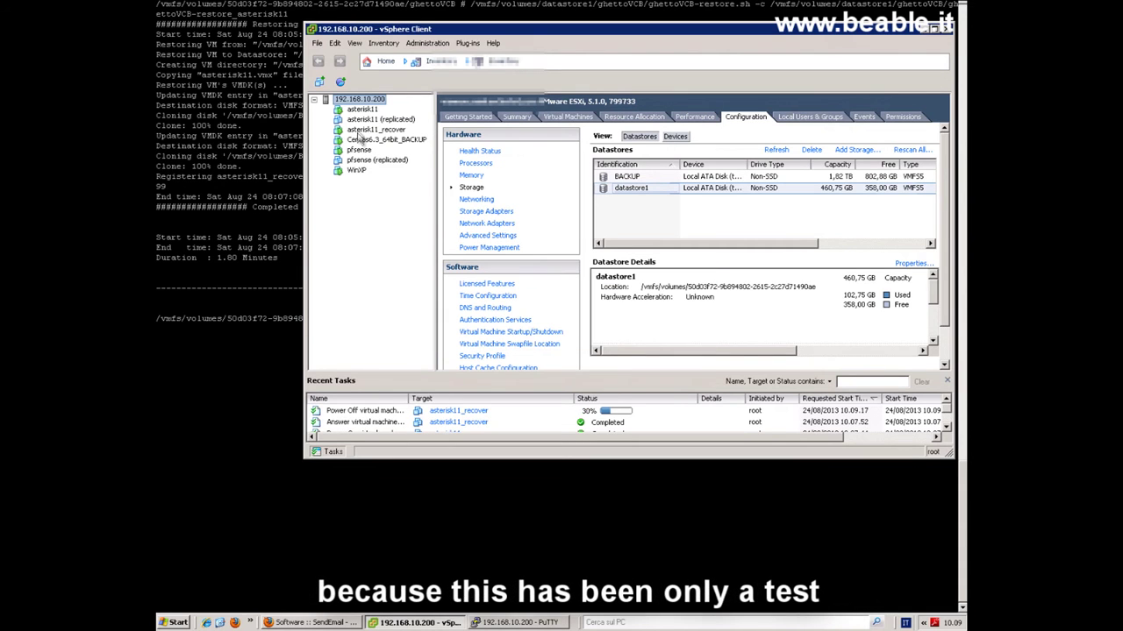
Delete asterisk11_recover from disk, confirming with Sì
{"action": "right_click", "coordinate": [358, 131]}
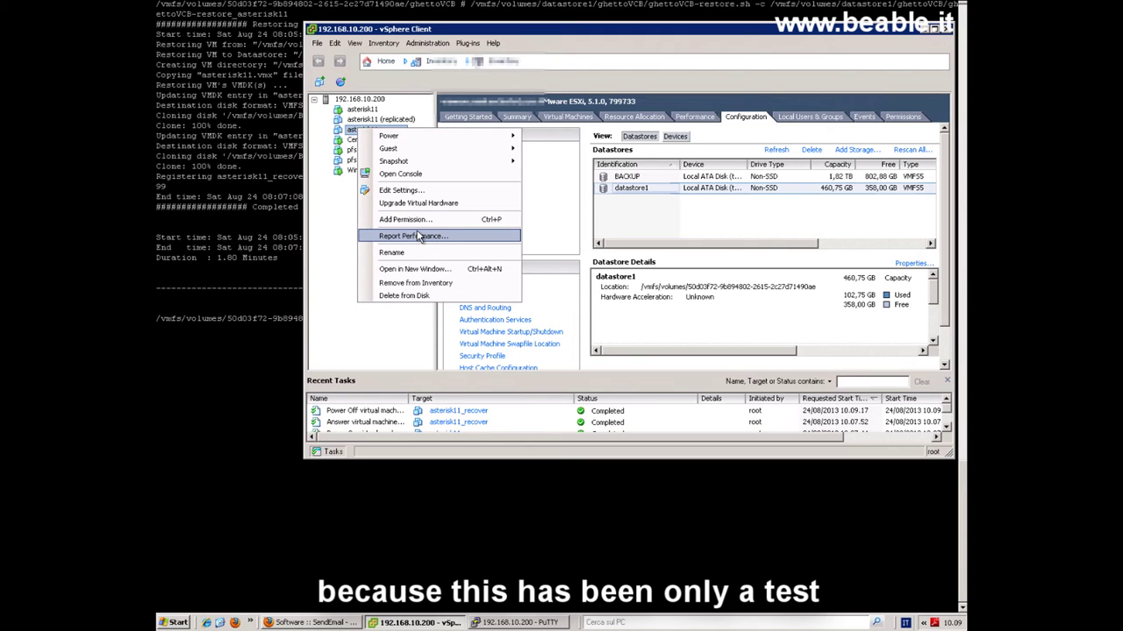
{"action": "left_click", "coordinate": [416, 298]}
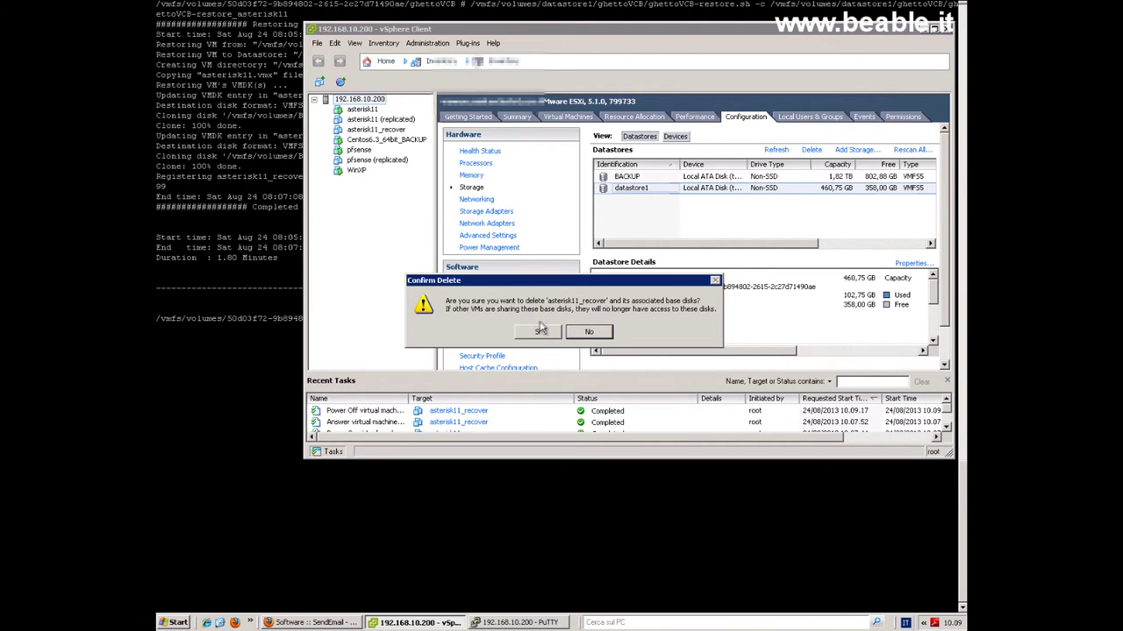
{"action": "left_click", "coordinate": [541, 331]}
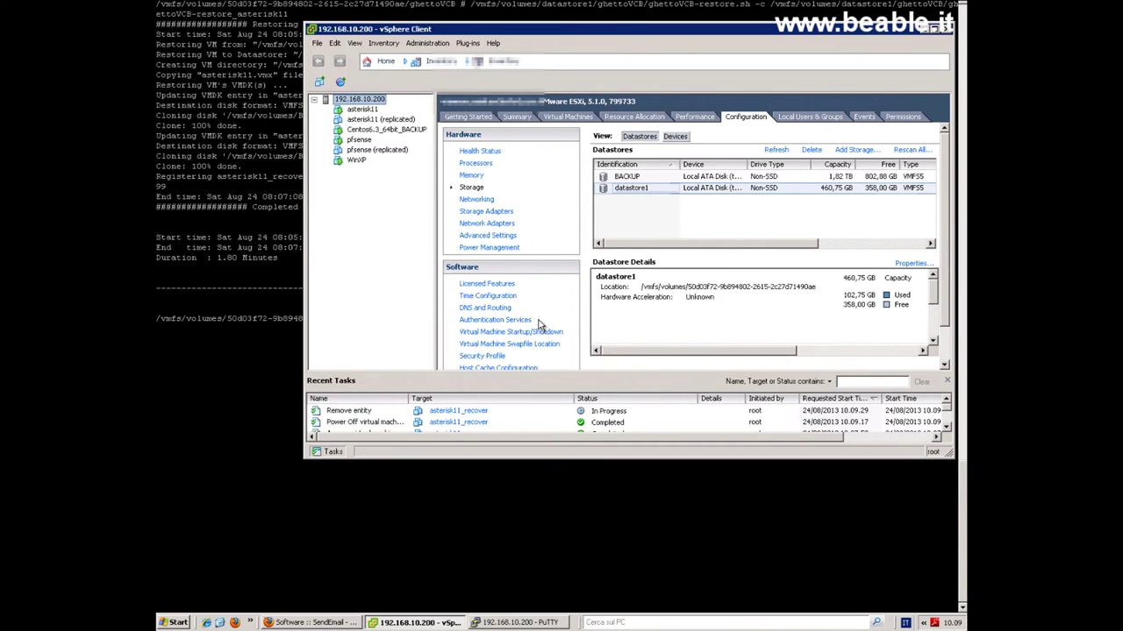
List the ghettoVCB folder contents with ls -all
{"action": "left_click", "coordinate": [238, 196]}
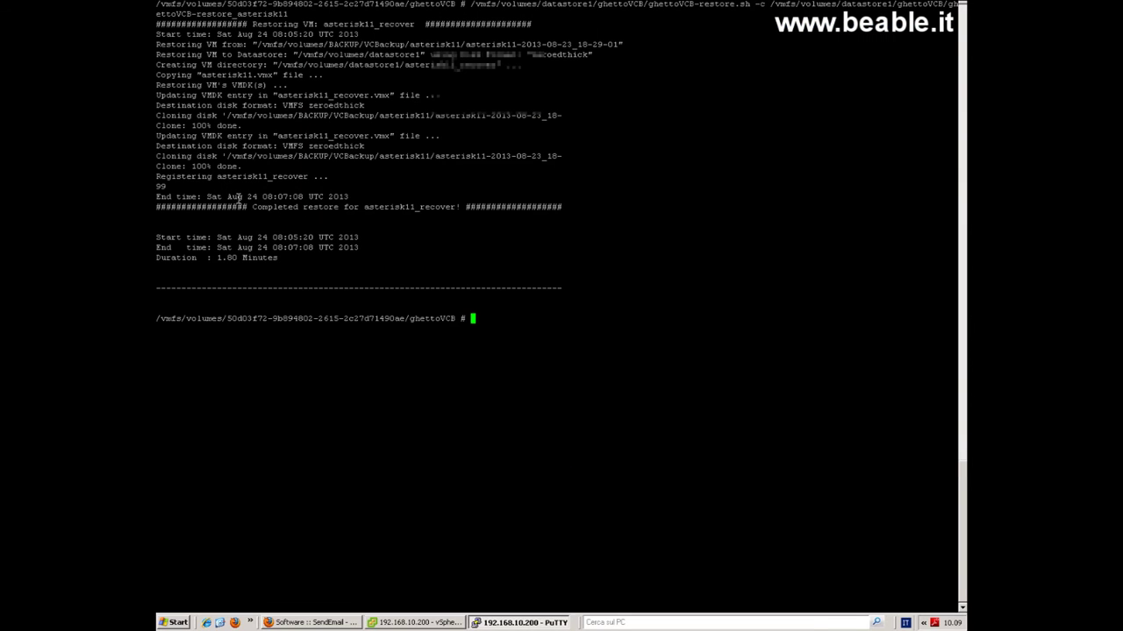
{"action": "type", "text": "ls -all"}
{"action": "key", "text": "Return"}
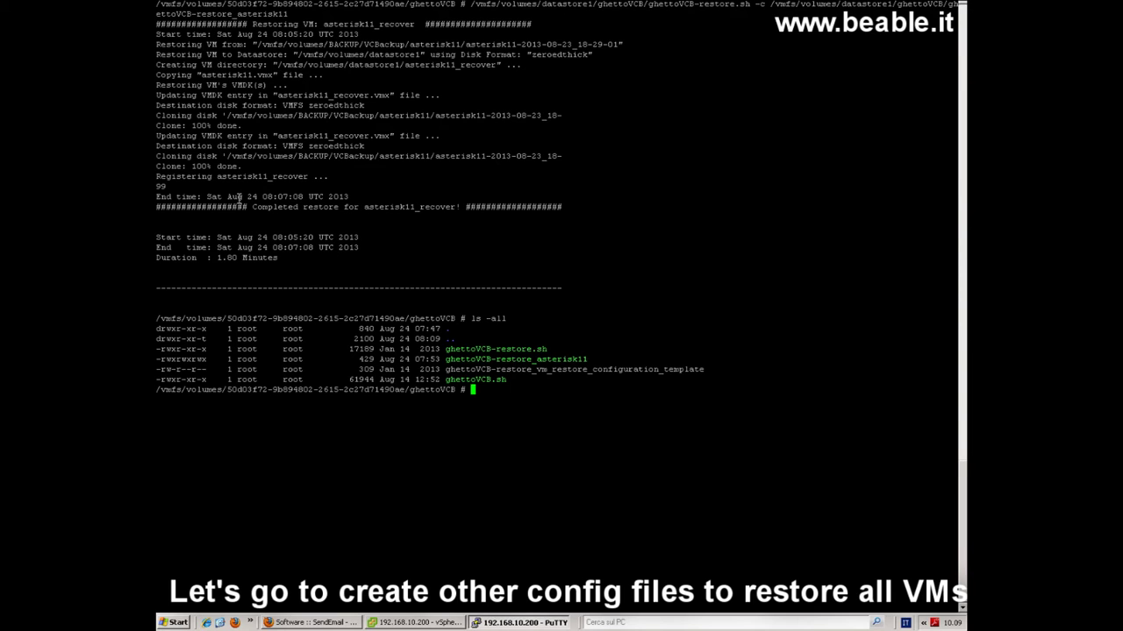
Copy ghettoVCB-restore_asterisk11 to ghettoVCB-restore_pfsense
{"action": "type", "text": "cp ghet"}
{"action": "key", "text": "Tab"}
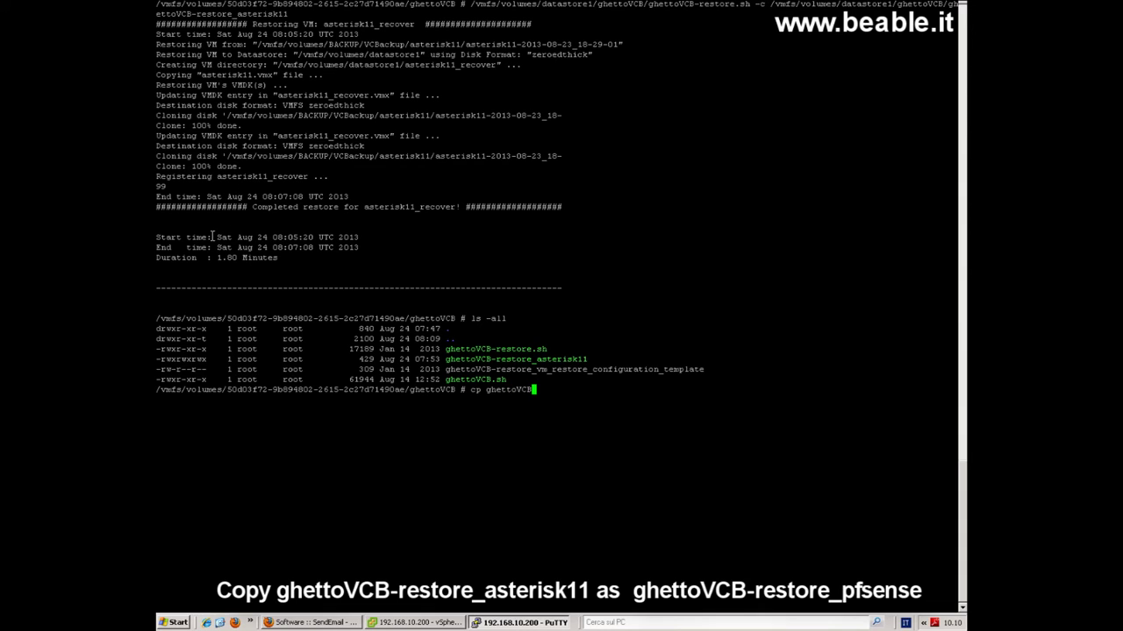
{"action": "key", "text": "BackSpace"}
{"action": "key", "text": "BackSpace"}
{"action": "key", "text": "BackSpace"}
{"action": "key", "text": "BackSpace"}
{"action": "key", "text": "BackSpace"}
{"action": "key", "text": "BackSpace"}
{"action": "key", "text": "BackSpace"}
{"action": "key", "text": "BackSpace"}
{"action": "key", "text": "BackSpace"}
{"action": "left_click_drag", "start_coordinate": [446, 358], "coordinate": [589, 358]}
{"action": "right_click", "coordinate": [589, 358]}
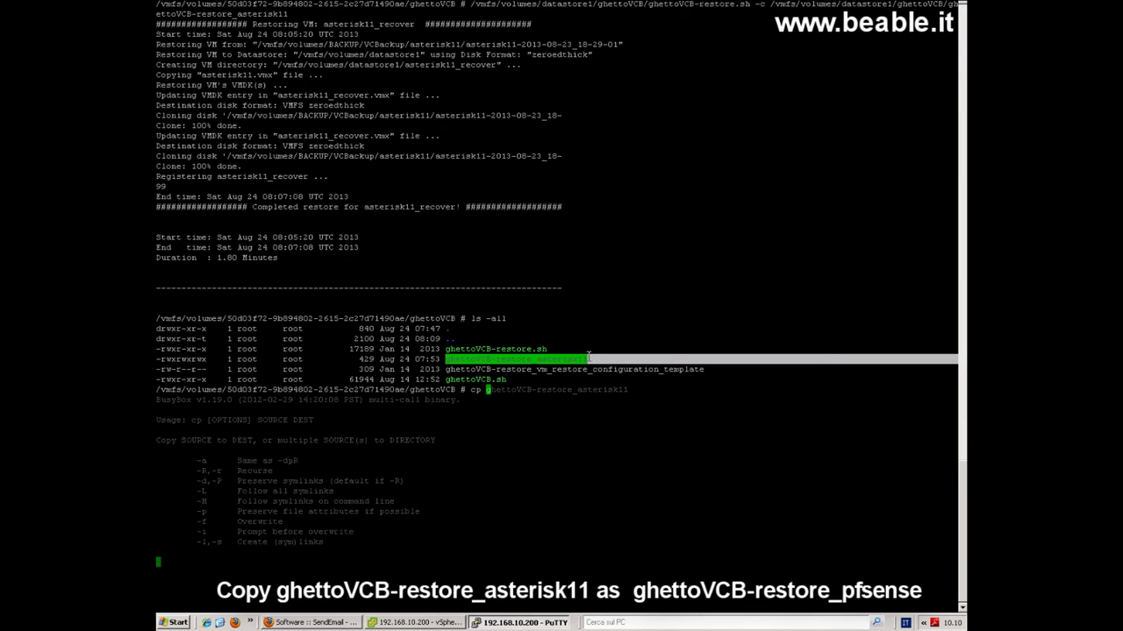
{"action": "key", "text": "Up"}
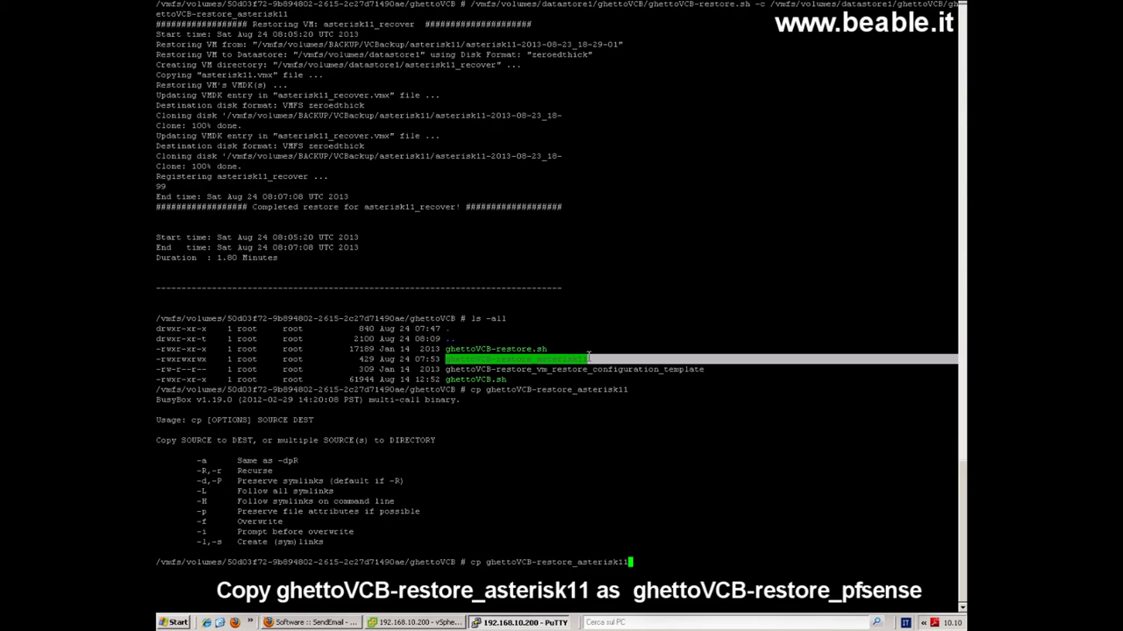
{"action": "type", "text": "ghettoVCB-restore"}
{"action": "left_click", "coordinate": [381, 624]}
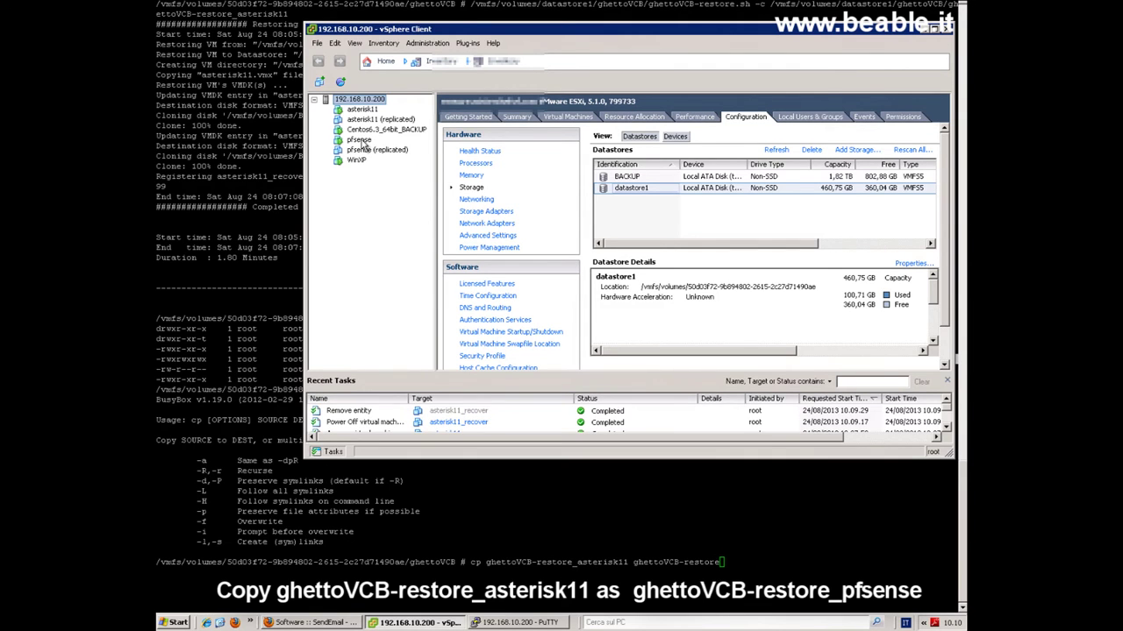
{"action": "right_click", "coordinate": [362, 143]}
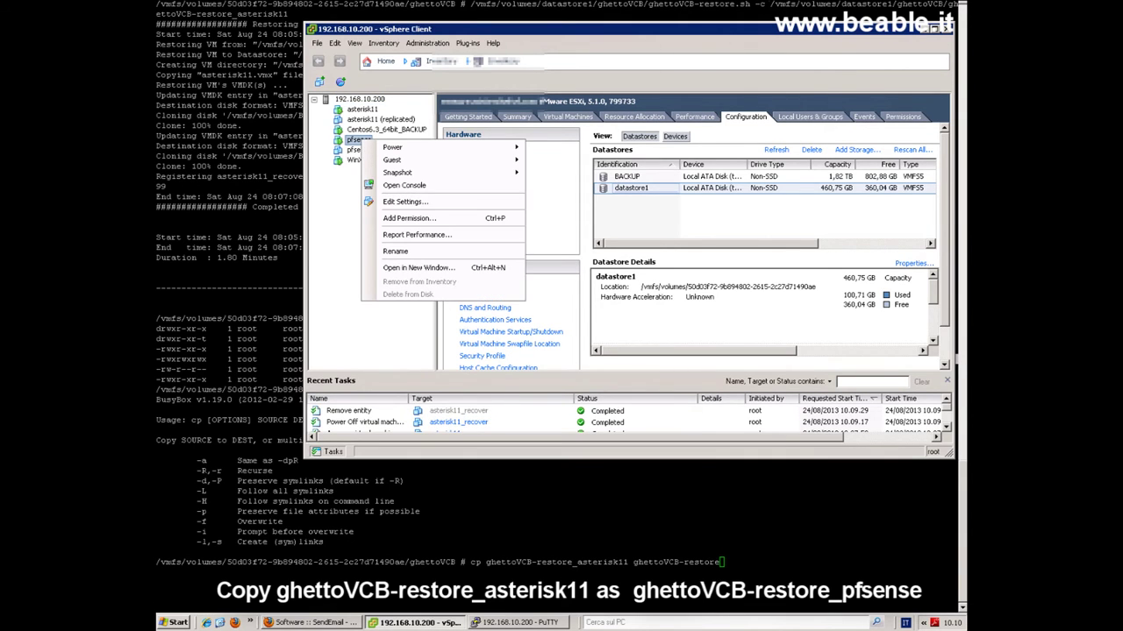
{"action": "key", "text": "alt+Tab"}
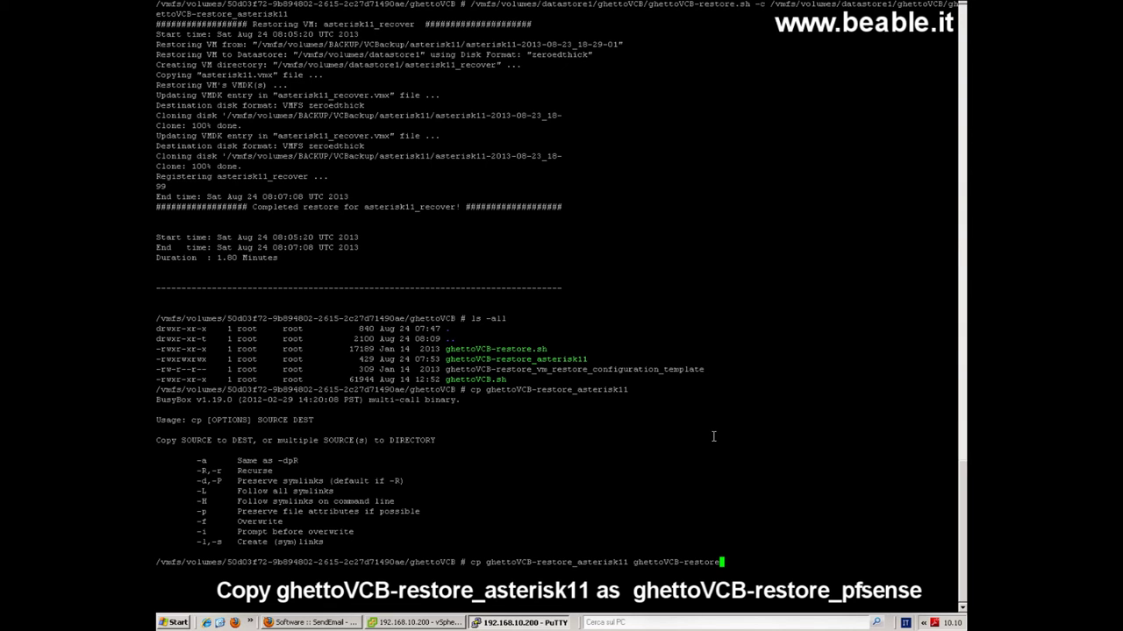
{"action": "type", "text": "_pfsense"}
{"action": "key", "text": "Return"}
Copy ghettoVCB-restore_asterisk11 to ghettoVCB-restore_WinXP
{"action": "key", "text": "Up"}
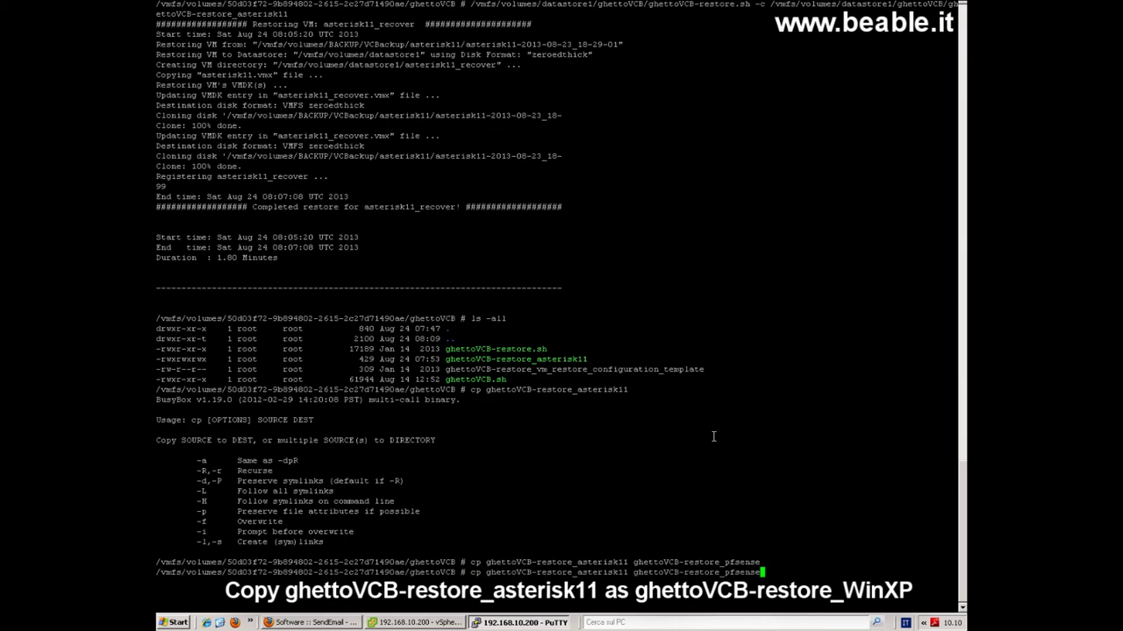
{"action": "key", "text": "BackSpace"}
{"action": "key", "text": "BackSpace"}
{"action": "key", "text": "BackSpace"}
{"action": "key", "text": "BackSpace"}
{"action": "key", "text": "BackSpace"}
{"action": "key", "text": "BackSpace"}
{"action": "key", "text": "BackSpace"}
{"action": "left_click", "coordinate": [395, 625]}
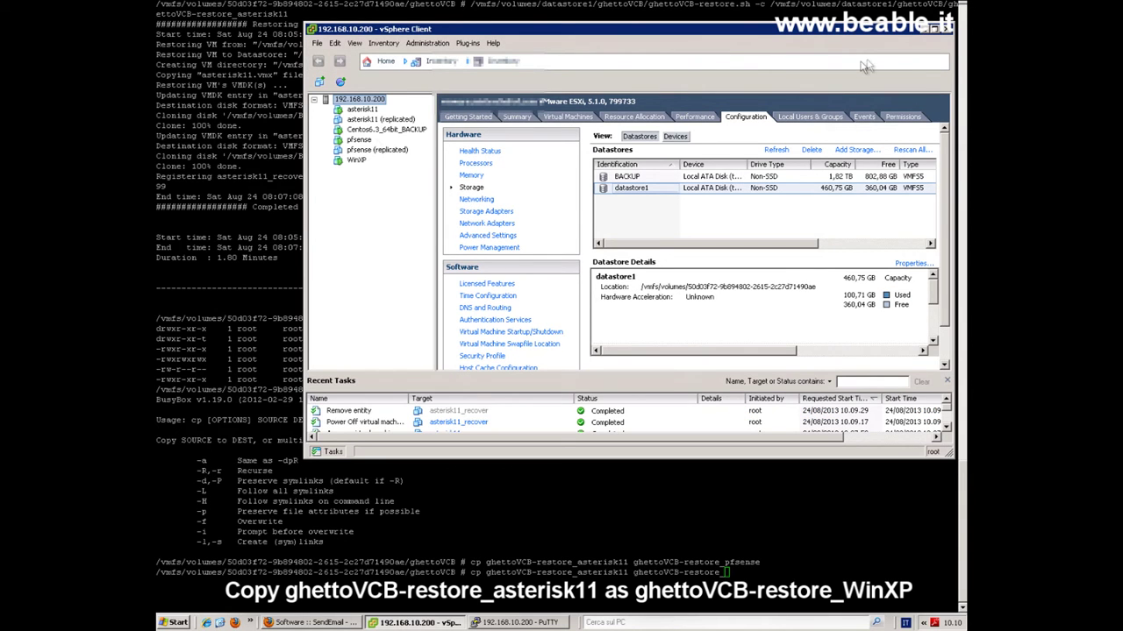
{"action": "left_click", "coordinate": [925, 29]}
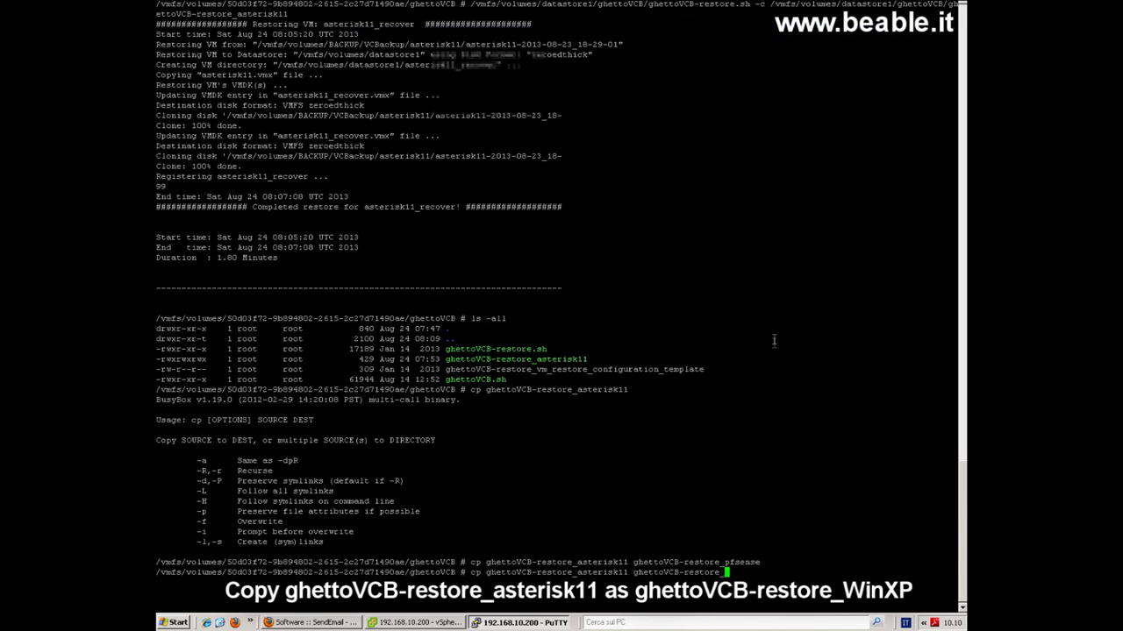
{"action": "type", "text": "WinXP"}
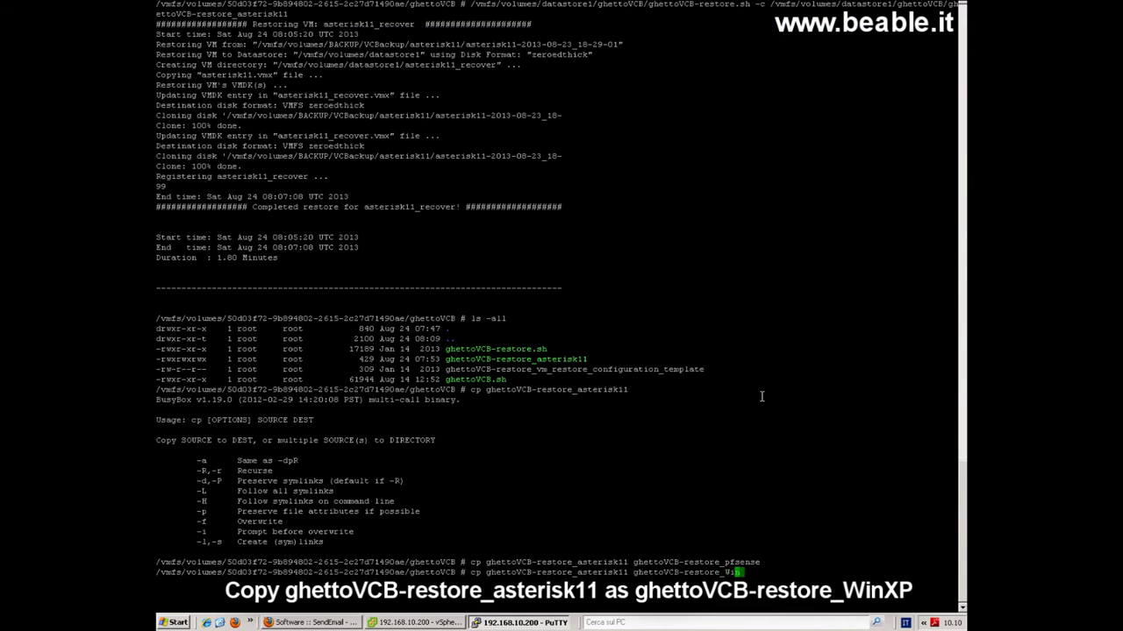
{"action": "key", "text": "Return"}
Clear the terminal and list the files with ls
{"action": "type", "text": "clear"}
{"action": "key", "text": "Return"}
{"action": "type", "text": "ls"}
{"action": "key", "text": "Return"}
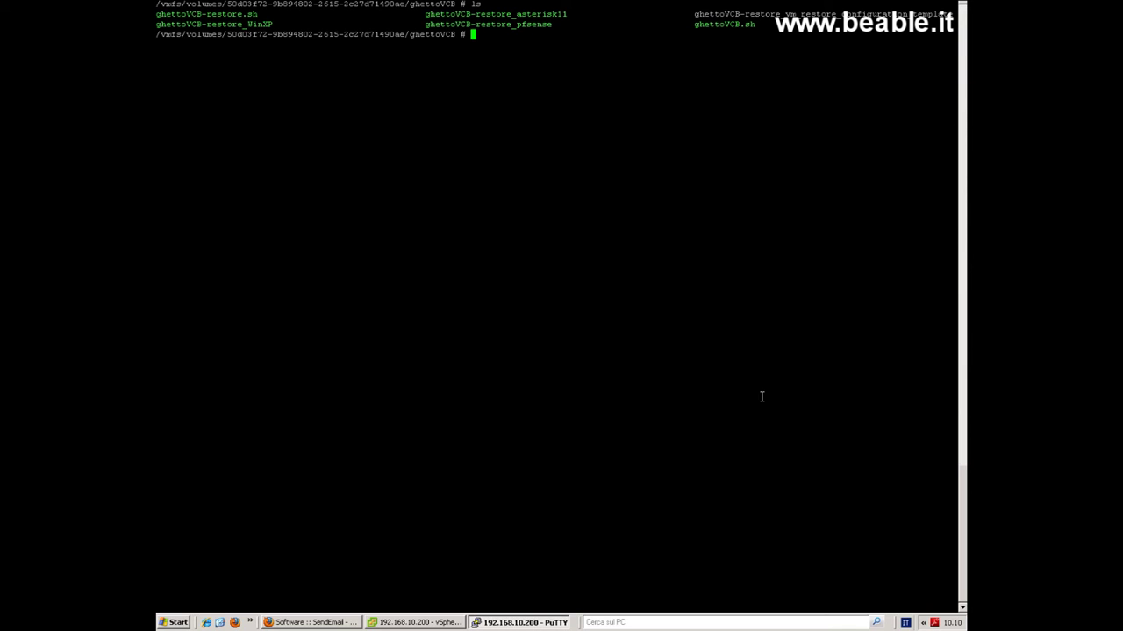
Open ghettoVCB-restore_pfsense in vi
{"action": "type", "text": "vi"}
{"action": "left_click_drag", "start_coordinate": [425, 24], "coordinate": [555, 25]}
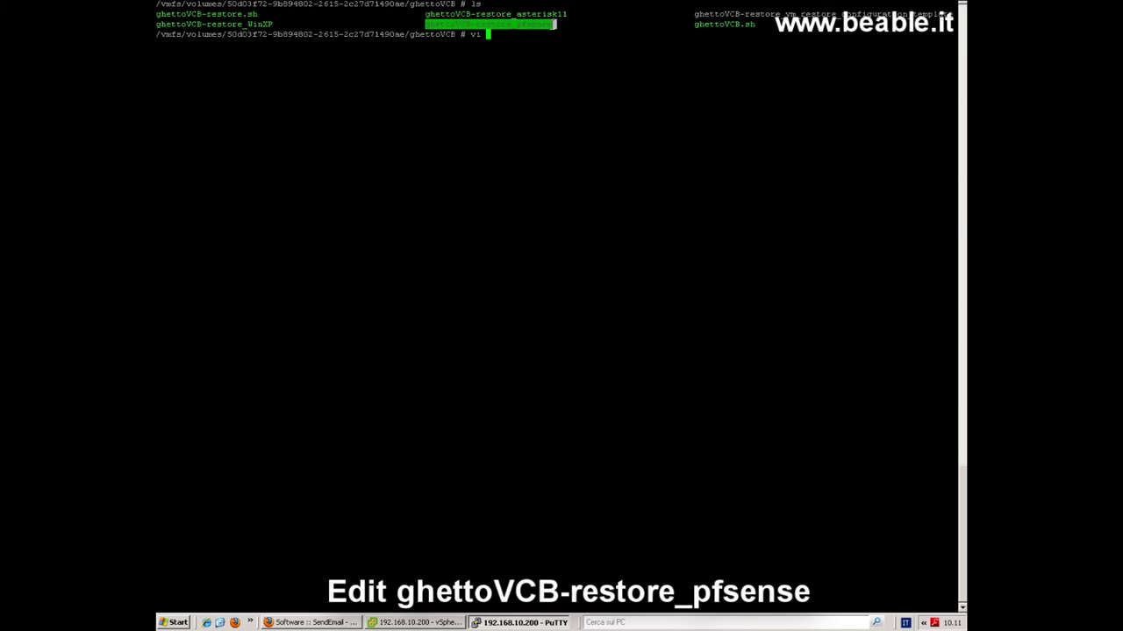
{"action": "right_click", "coordinate": [555, 25]}
{"action": "key", "text": "Return"}
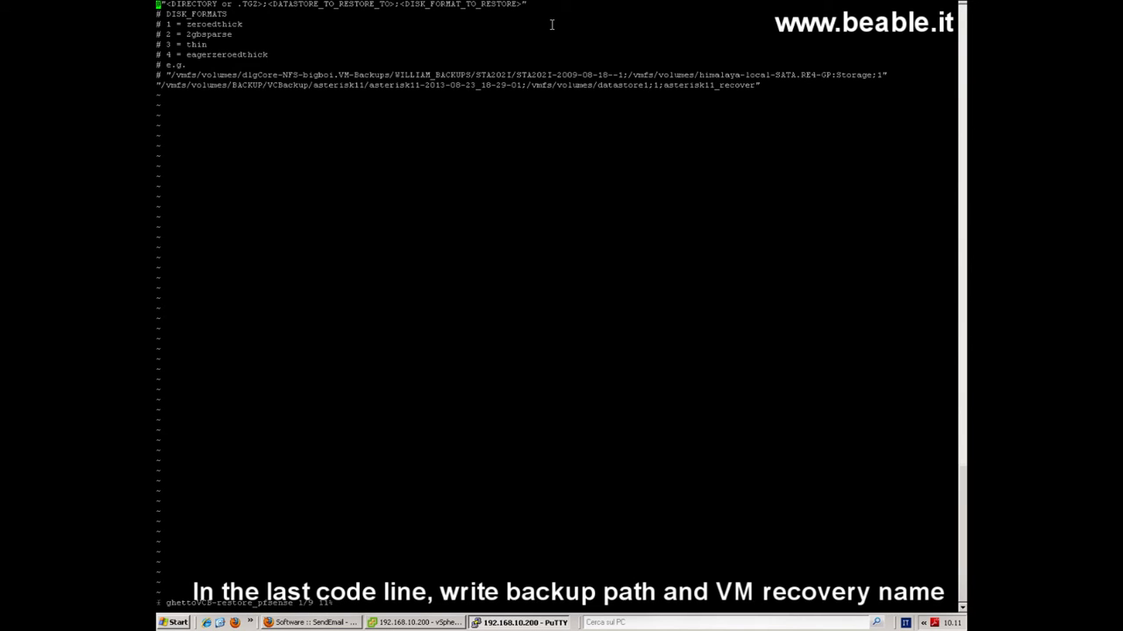
Change the last line to the VCBackup/pfsense/data path with pfsense_recover as the name
{"action": "key", "text": "Down"}
{"action": "key", "text": "Down"}
{"action": "key", "text": "Down"}
{"action": "key", "text": "Down"}
{"action": "key", "text": "Down"}
{"action": "key", "text": "Down"}
{"action": "key", "text": "Down"}
{"action": "key", "text": "Down"}
{"action": "key", "text": "Right"}
{"action": "key", "text": "Right"}
{"action": "key", "text": "Right"}
{"action": "key", "text": "Right"}
{"action": "key", "text": "Right"}
{"action": "key", "text": "Right"}
{"action": "key", "text": "Right"}
{"action": "key", "text": "Right"}
{"action": "key", "text": "Right"}
{"action": "key", "text": "Right"}
{"action": "key", "text": "Right"}
{"action": "key", "text": "Right"}
{"action": "key", "text": "Right"}
{"action": "key", "text": "Right"}
{"action": "key", "text": "Right"}
{"action": "key", "text": "Right"}
{"action": "key", "text": "Right"}
{"action": "key", "text": "Right"}
{"action": "key", "text": "Right"}
{"action": "key", "text": "Right"}
{"action": "key", "text": "Right"}
{"action": "key", "text": "Right"}
{"action": "key", "text": "Right"}
{"action": "key", "text": "Right"}
{"action": "key", "text": "Right"}
{"action": "key", "text": "Right"}
{"action": "key", "text": "Right"}
{"action": "key", "text": "Right"}
{"action": "key", "text": "Right"}
{"action": "key", "text": "Right"}
{"action": "key", "text": "Right"}
{"action": "key", "text": "Delete"}
{"action": "key", "text": "Delete"}
{"action": "key", "text": "Delete"}
{"action": "key", "text": "Delete"}
{"action": "key", "text": "Delete"}
{"action": "key", "text": "Delete"}
{"action": "key", "text": "Delete"}
{"action": "key", "text": "Delete"}
{"action": "key", "text": "Delete"}
{"action": "key", "text": "Delete"}
{"action": "key", "text": "Delete"}
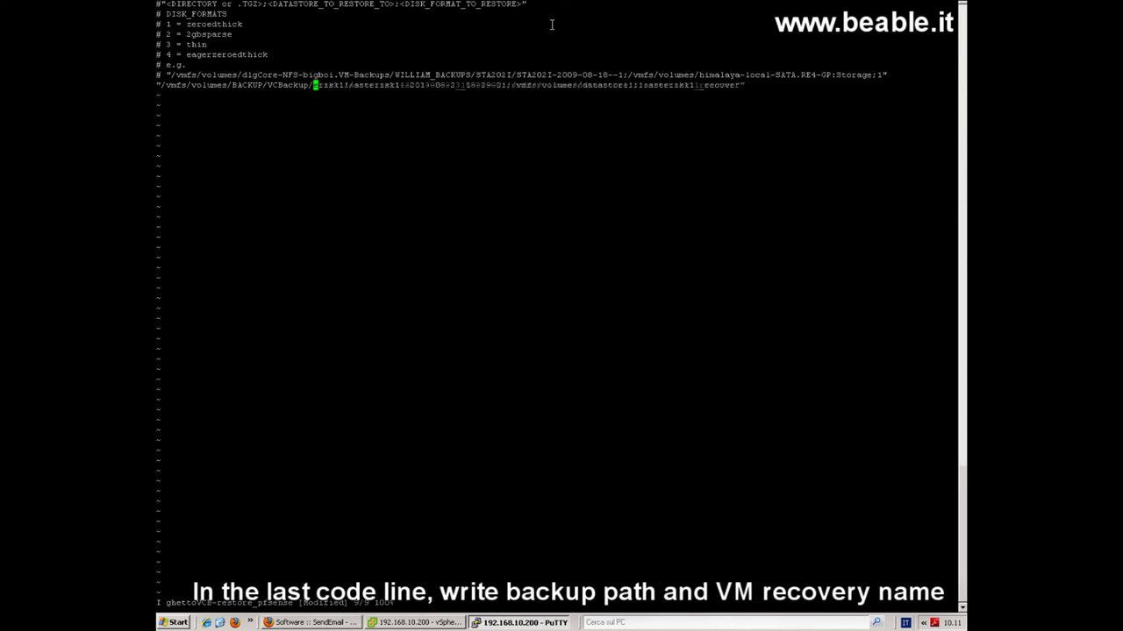
{"action": "key", "text": "Delete"}
{"action": "key", "text": "Delete"}
{"action": "key", "text": "Delete"}
{"action": "key", "text": "Delete"}
{"action": "key", "text": "Delete"}
{"action": "key", "text": "Delete"}
{"action": "key", "text": "Delete"}
{"action": "key", "text": "Delete"}
{"action": "key", "text": "Delete"}
{"action": "key", "text": "Delete"}
{"action": "key", "text": "Delete"}
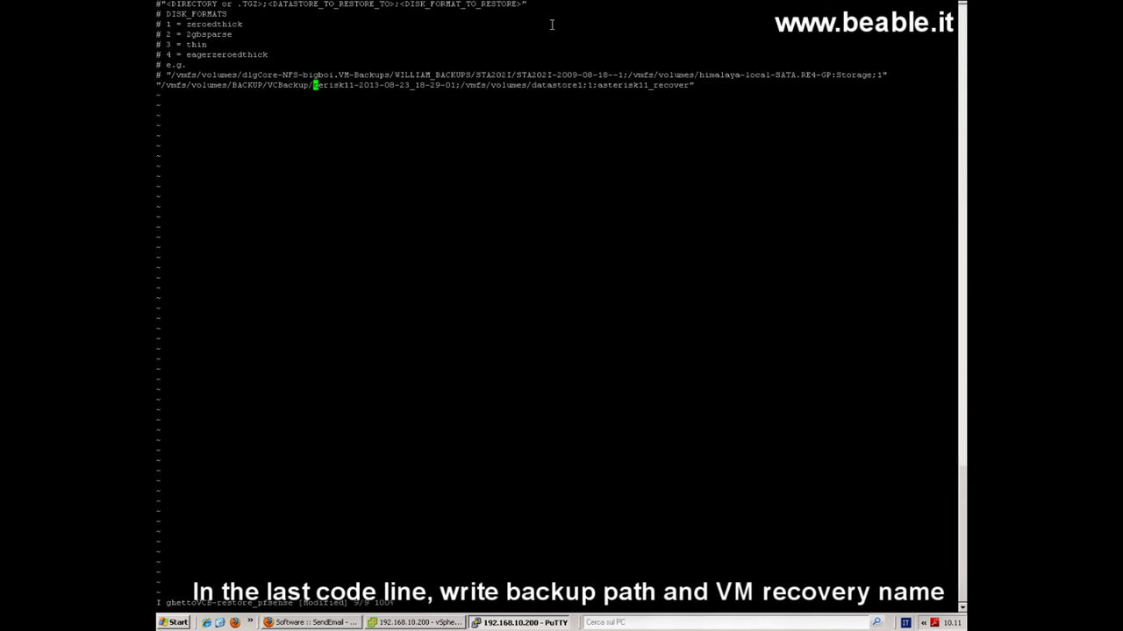
{"action": "key", "text": "Delete"}
{"action": "key", "text": "Delete"}
{"action": "key", "text": "Delete"}
{"action": "key", "text": "Delete"}
{"action": "key", "text": "Delete"}
{"action": "key", "text": "Delete"}
{"action": "key", "text": "Delete"}
{"action": "key", "text": "Delete"}
{"action": "key", "text": "Delete"}
{"action": "key", "text": "Delete"}
{"action": "key", "text": "Delete"}
{"action": "key", "text": "Delete"}
{"action": "key", "text": "Delete"}
{"action": "key", "text": "Delete"}
{"action": "key", "text": "Delete"}
{"action": "key", "text": "Delete"}
{"action": "key", "text": "Delete"}
{"action": "key", "text": "Delete"}
{"action": "key", "text": "Delete"}
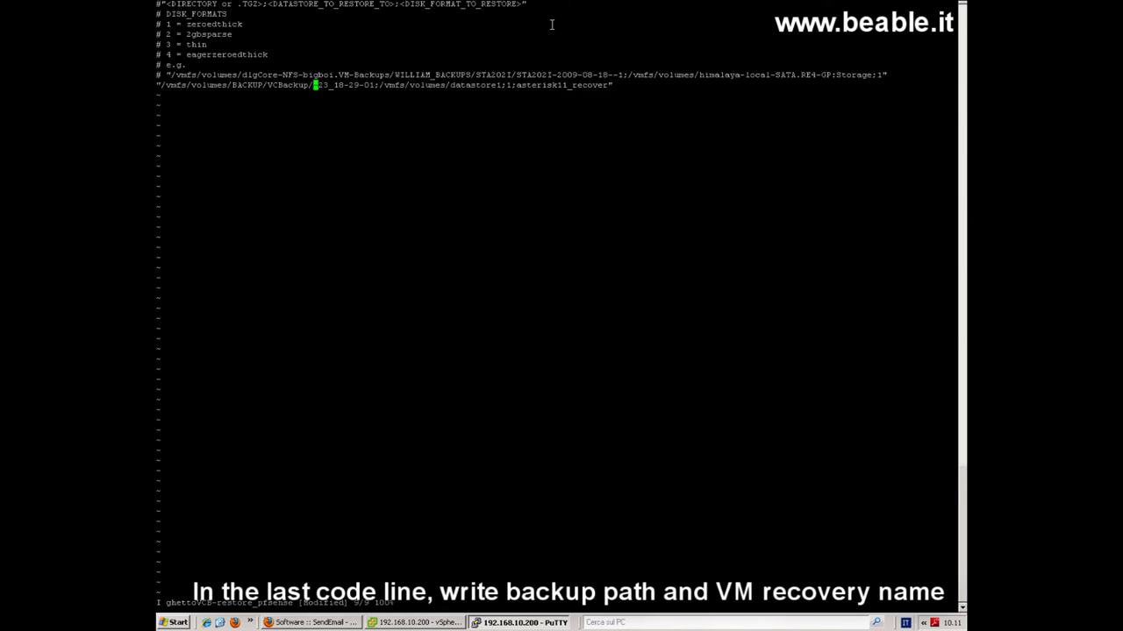
{"action": "type", "text": "pfsense/data"}
{"action": "key", "text": "Right"}
{"action": "key", "text": "Right"}
{"action": "key", "text": "Right"}
{"action": "key", "text": "Right"}
{"action": "key", "text": "Right"}
{"action": "key", "text": "Right"}
{"action": "key", "text": "Right"}
{"action": "key", "text": "Right"}
{"action": "key", "text": "Right"}
{"action": "key", "text": "Right"}
{"action": "key", "text": "Right"}
{"action": "key", "text": "Right"}
{"action": "key", "text": "Right"}
{"action": "key", "text": "Right"}
{"action": "key", "text": "Right"}
{"action": "key", "text": "Right"}
{"action": "key", "text": "Right"}
{"action": "key", "text": "Right"}
{"action": "key", "text": "Right"}
{"action": "key", "text": "Right"}
{"action": "key", "text": "BackSpace"}
{"action": "key", "text": "BackSpace"}
{"action": "key", "text": "BackSpace"}
{"action": "key", "text": "Delete"}
{"action": "key", "text": "Delete"}
{"action": "key", "text": "Delete"}
{"action": "key", "text": "Delete"}
{"action": "key", "text": "Delete"}
{"action": "key", "text": "Delete"}
{"action": "key", "text": "Delete"}
{"action": "key", "text": "Delete"}
{"action": "type", "text": "pfsense"}
{"action": "key", "text": "Right"}
{"action": "key", "text": "Right"}
{"action": "key", "text": "Right"}
{"action": "type", "text": "c"}
Save the file with :wq! and reopen ghettoVCB-restore_pfsense to check it
{"action": "key", "text": "Escape"}
{"action": "type", "text": ":"}
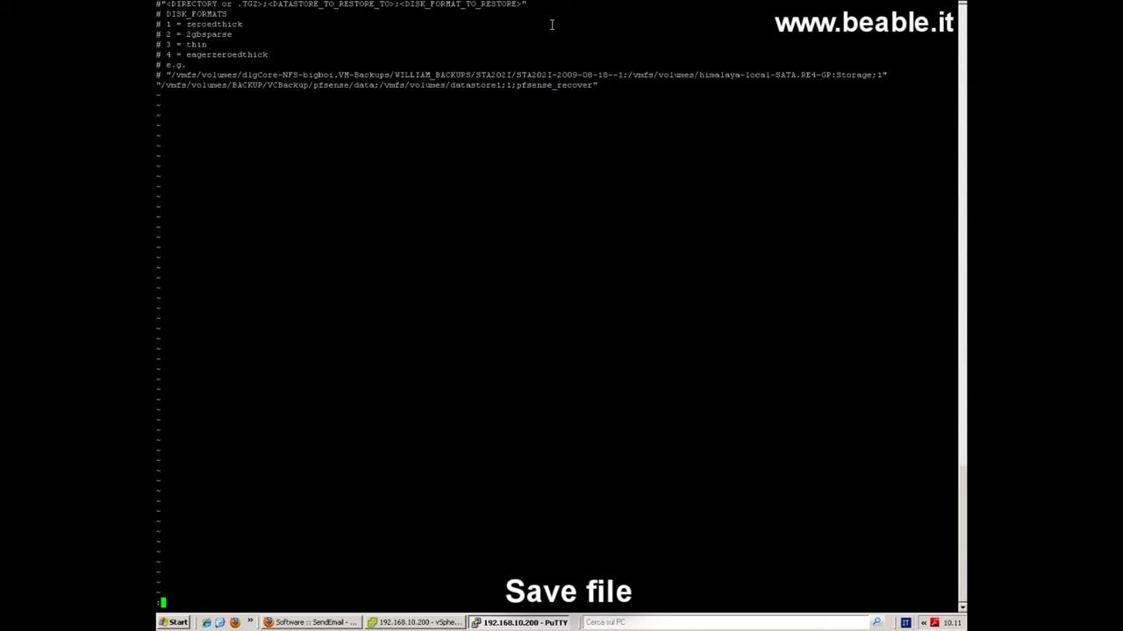
{"action": "type", "text": "wq!"}
{"action": "key", "text": "Return"}
{"action": "type", "text": "vi ghettoVCB-restore_pfsense"}
{"action": "key", "text": "Return"}
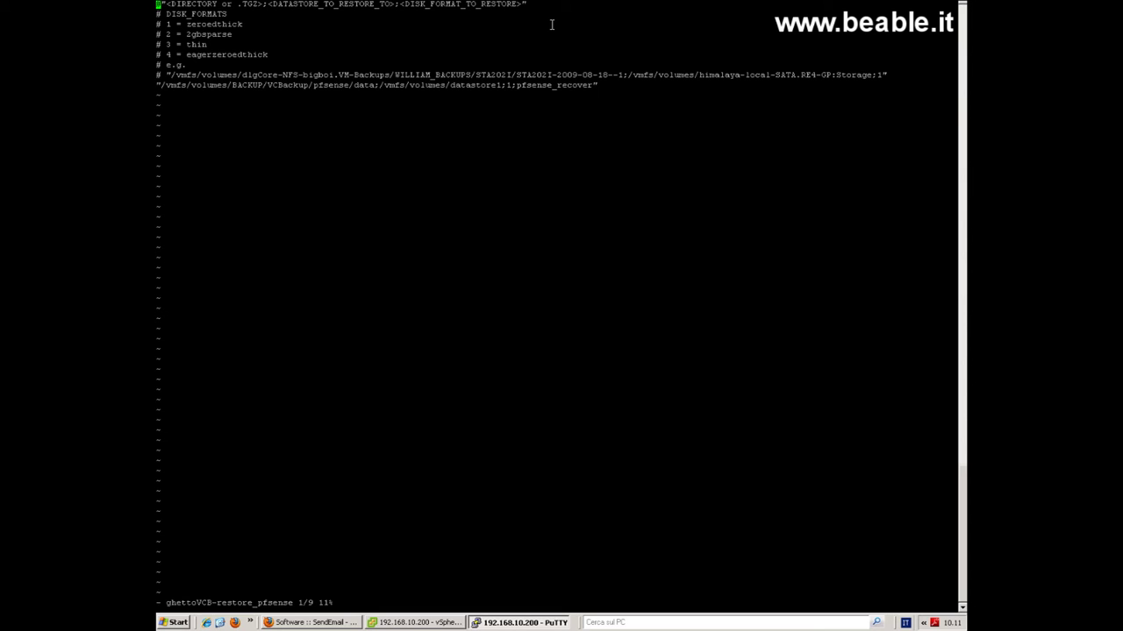
{"action": "left_click", "coordinate": [420, 622]}
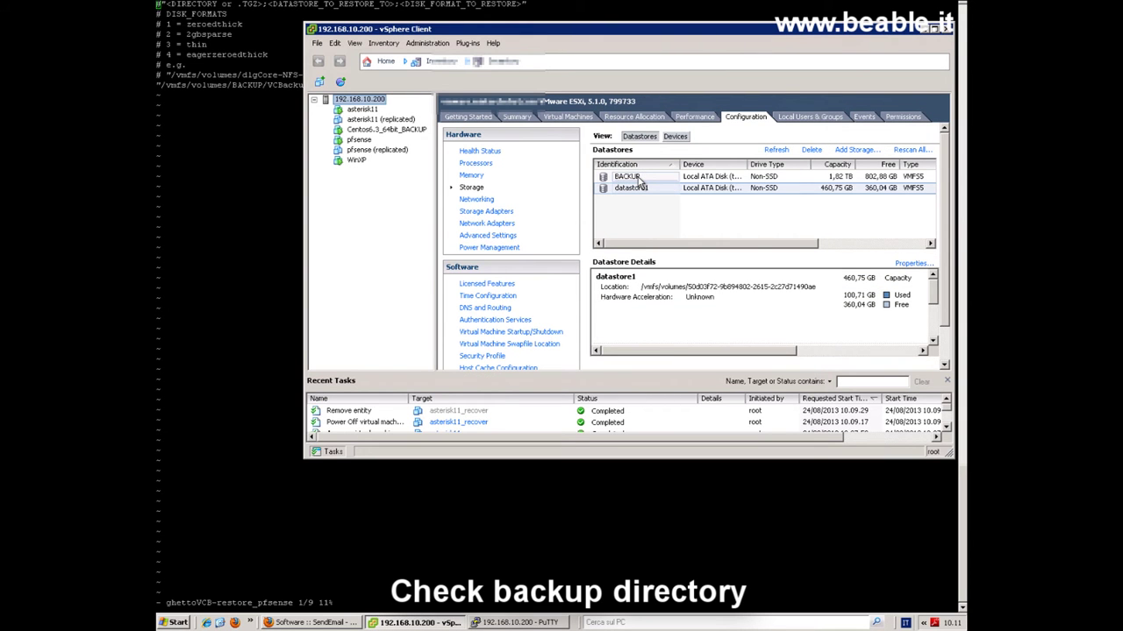
{"action": "left_click", "coordinate": [640, 180]}
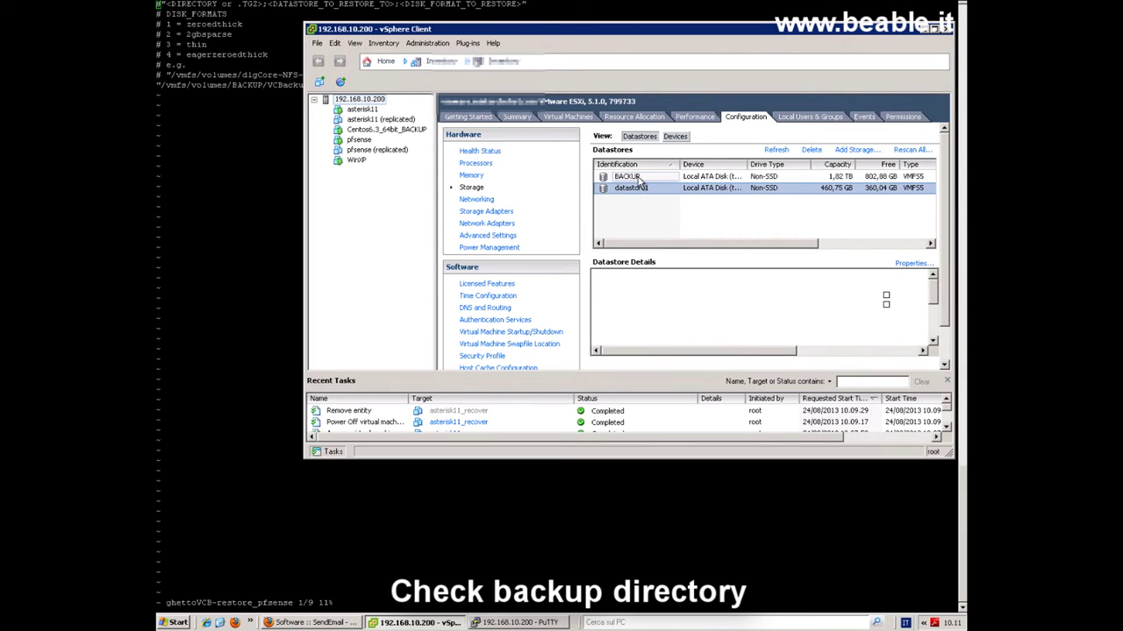
{"action": "right_click", "coordinate": [641, 180]}
{"action": "left_click", "coordinate": [669, 185]}
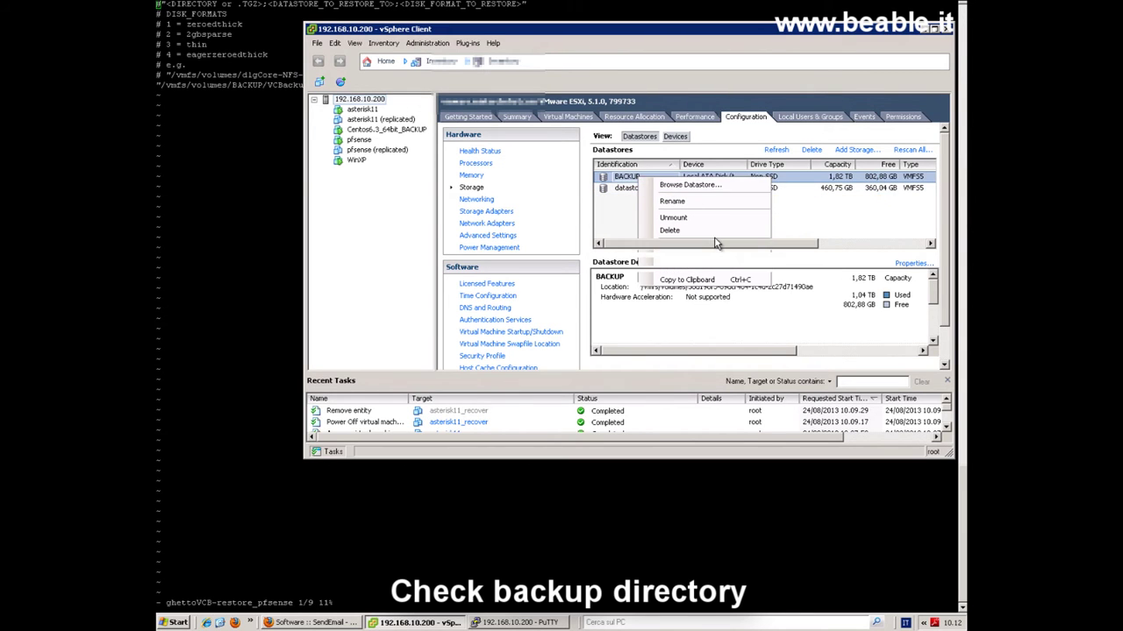
{"action": "left_click", "coordinate": [334, 270]}
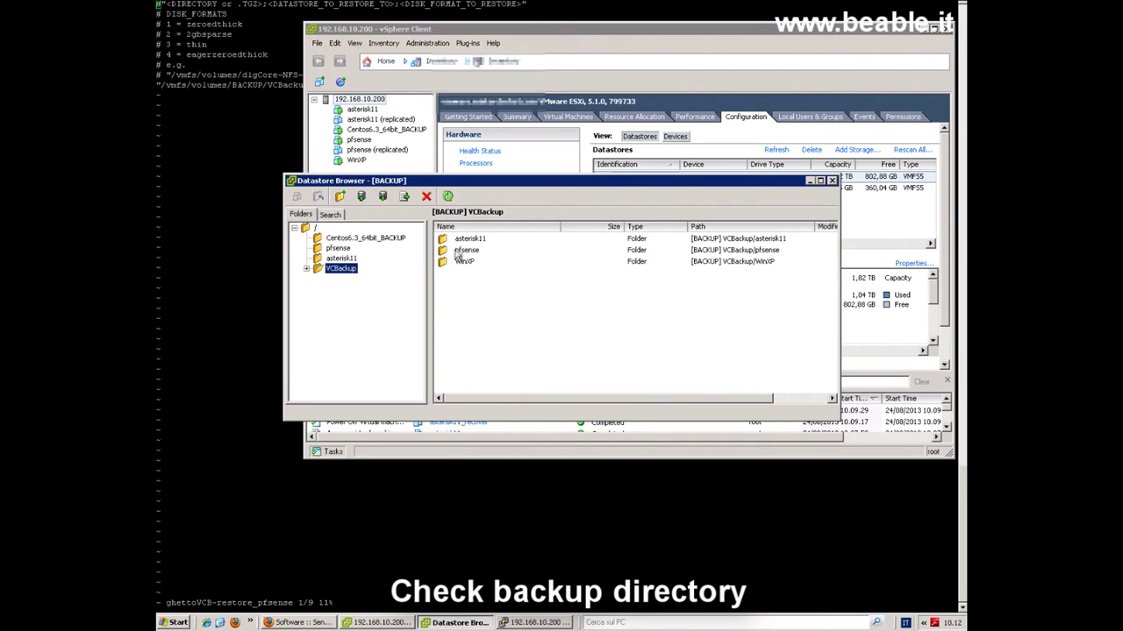
{"action": "left_click", "coordinate": [463, 251]}
{"action": "key", "text": "Return"}
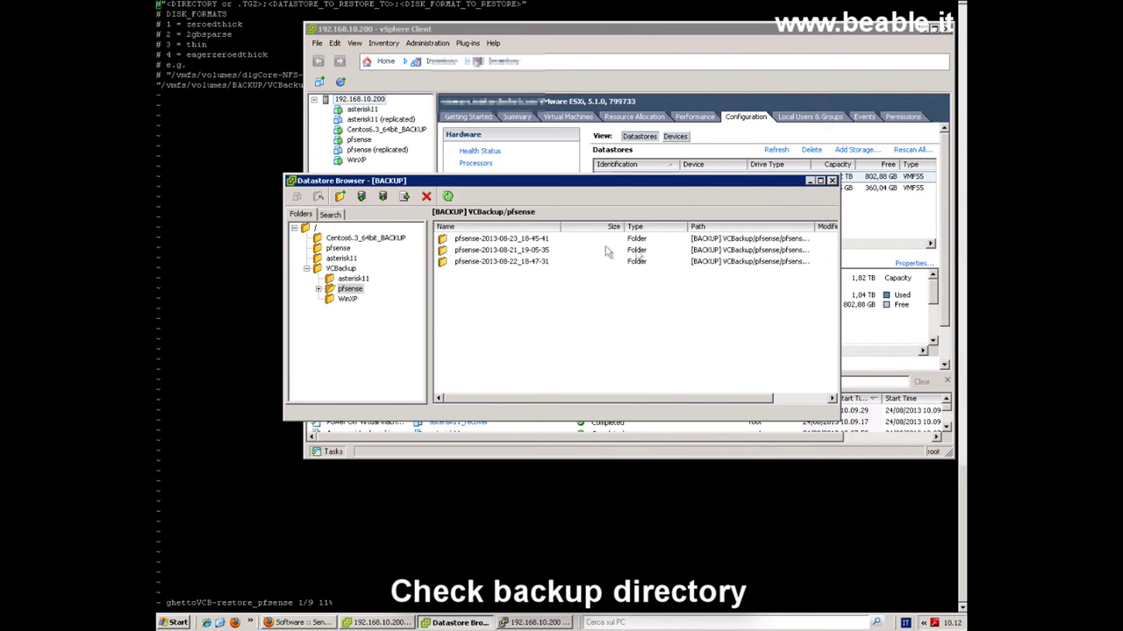
{"action": "left_click", "coordinate": [831, 181]}
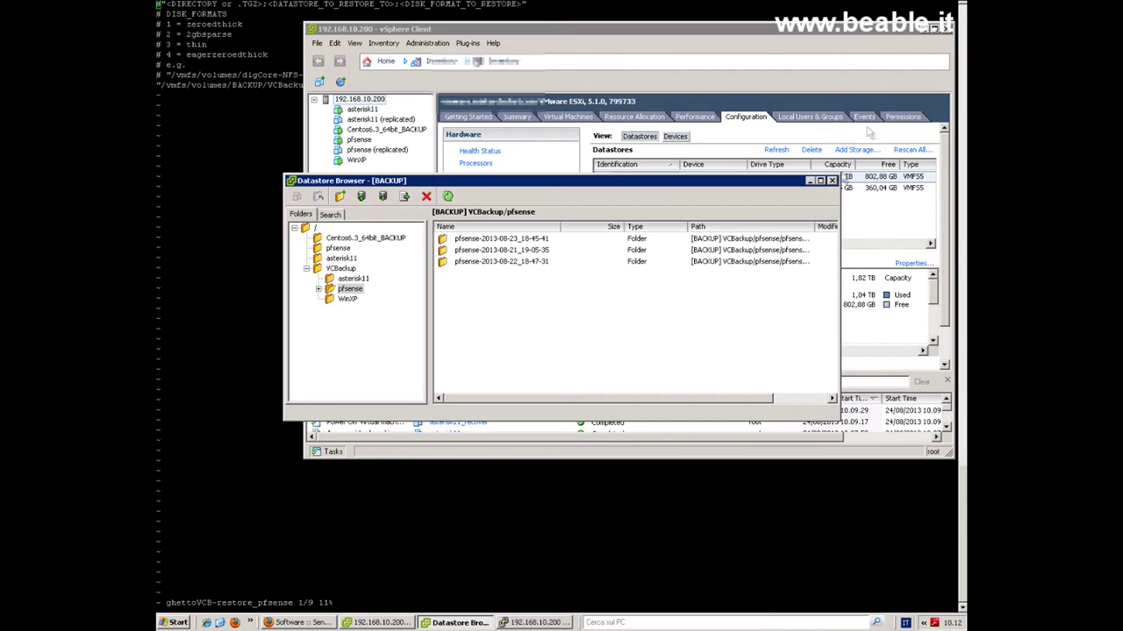
{"action": "left_click", "coordinate": [924, 28]}
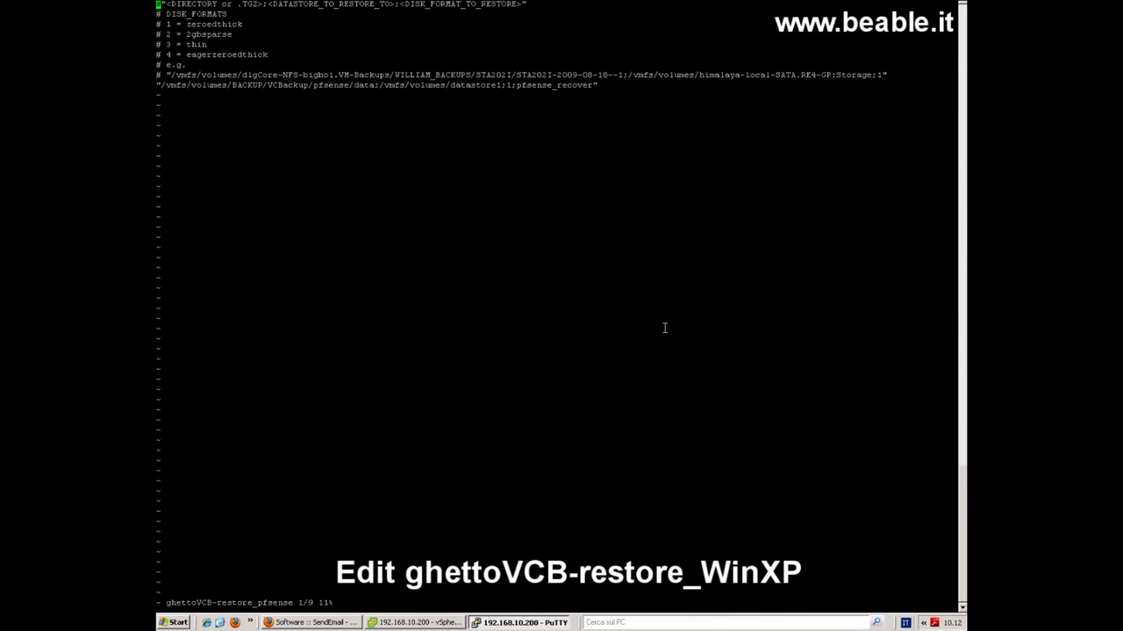
Quit the pfsense file with :q! and open ghettoVCB-restore_WinXP in vi
{"action": "type", "text": ":q!"}
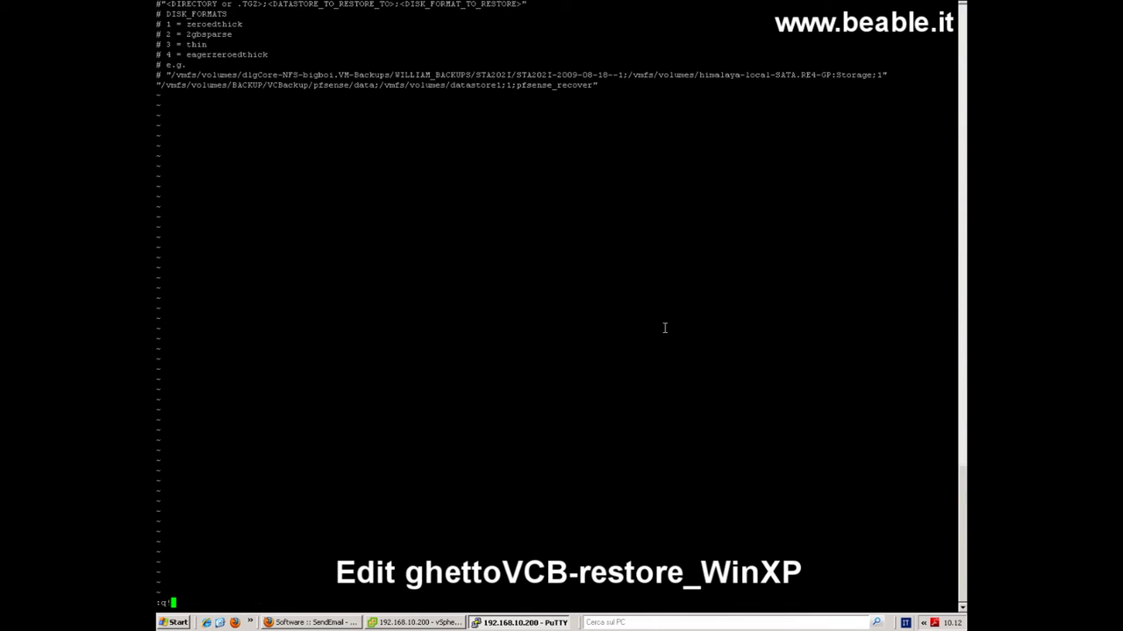
{"action": "key", "text": "Return"}
{"action": "key", "text": "Up"}
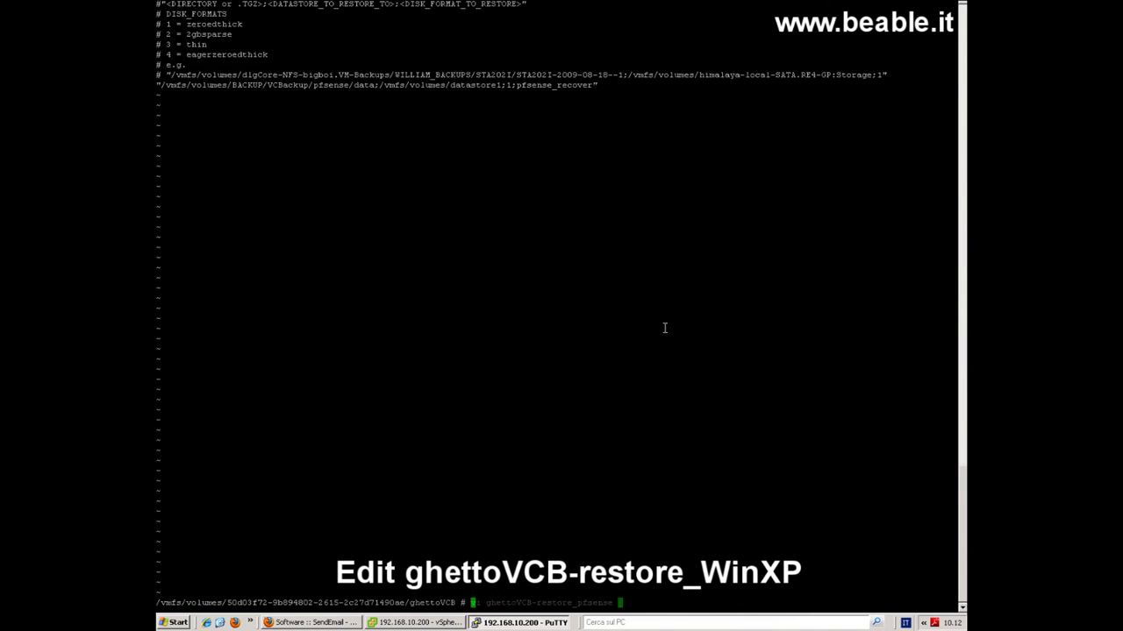
{"action": "key", "text": "BackSpace"}
{"action": "key", "text": "BackSpace"}
{"action": "key", "text": "BackSpace"}
{"action": "key", "text": "BackSpace"}
{"action": "key", "text": "BackSpace"}
{"action": "key", "text": "BackSpace"}
{"action": "key", "text": "BackSpace"}
{"action": "key", "text": "BackSpace"}
{"action": "type", "text": "WinXP"}
{"action": "key", "text": "Return"}
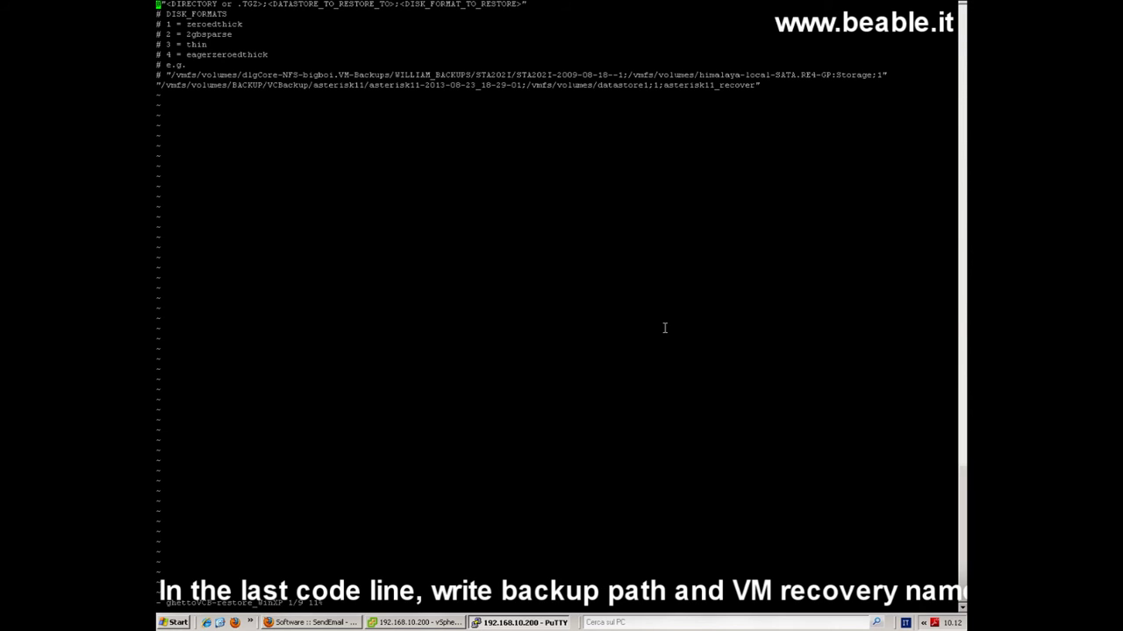
Change the last line to the VCBackup/WinXP/data path with WinXP_recover as the name
{"action": "key", "text": "Down"}
{"action": "key", "text": "Down"}
{"action": "key", "text": "Down"}
{"action": "key", "text": "Down"}
{"action": "key", "text": "Down"}
{"action": "key", "text": "Down"}
{"action": "key", "text": "Down"}
{"action": "key", "text": "Down"}
{"action": "key", "text": "Right"}
{"action": "key", "text": "Right"}
{"action": "key", "text": "Right"}
{"action": "key", "text": "Right"}
{"action": "key", "text": "Right"}
{"action": "key", "text": "Right"}
{"action": "key", "text": "Right"}
{"action": "key", "text": "Right"}
{"action": "key", "text": "Right"}
{"action": "key", "text": "Right"}
{"action": "key", "text": "Right"}
{"action": "key", "text": "Right"}
{"action": "key", "text": "Right"}
{"action": "key", "text": "Right"}
{"action": "key", "text": "Right"}
{"action": "key", "text": "Right"}
{"action": "key", "text": "Right"}
{"action": "key", "text": "Right"}
{"action": "key", "text": "Right"}
{"action": "key", "text": "Right"}
{"action": "key", "text": "Right"}
{"action": "key", "text": "Right"}
{"action": "key", "text": "Right"}
{"action": "key", "text": "Right"}
{"action": "key", "text": "Right"}
{"action": "key", "text": "Right"}
{"action": "key", "text": "Right"}
{"action": "key", "text": "Right"}
{"action": "key", "text": "Right"}
{"action": "key", "text": "Right"}
{"action": "key", "text": "Right"}
{"action": "key", "text": "Left"}
{"action": "key", "text": "Left"}
{"action": "key", "text": "x"}
{"action": "key", "text": "x"}
{"action": "key", "text": "x"}
{"action": "key", "text": "x"}
{"action": "key", "text": "x"}
{"action": "key", "text": "x"}
{"action": "key", "text": "x"}
{"action": "key", "text": "x"}
{"action": "key", "text": "x"}
{"action": "key", "text": "x"}
{"action": "key", "text": "x"}
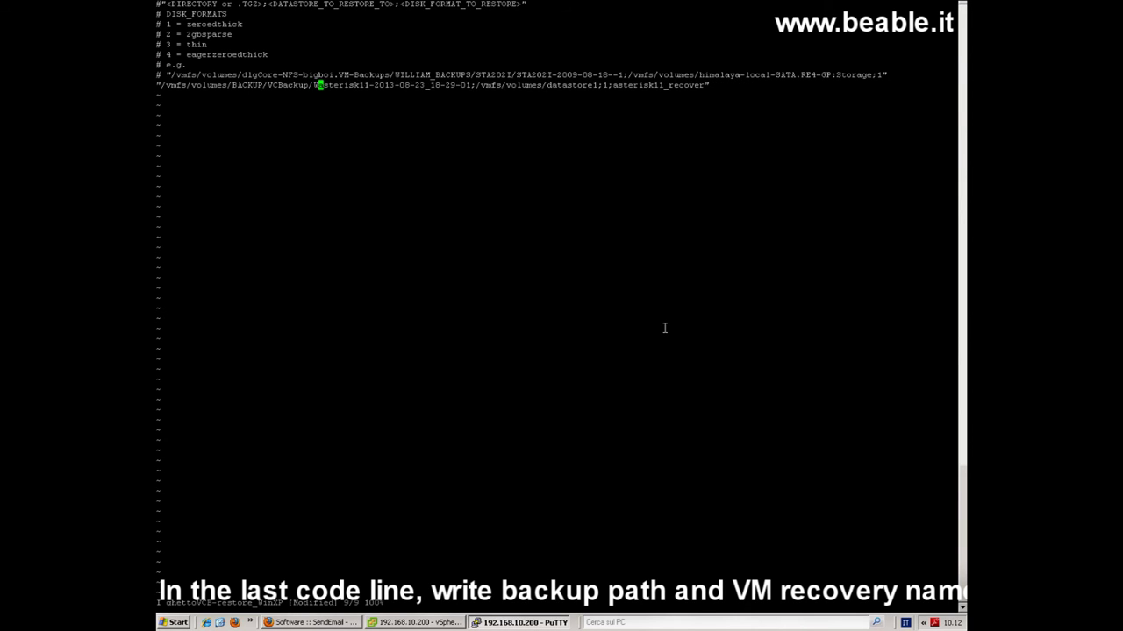
{"action": "type", "text": "iWinXP/"}
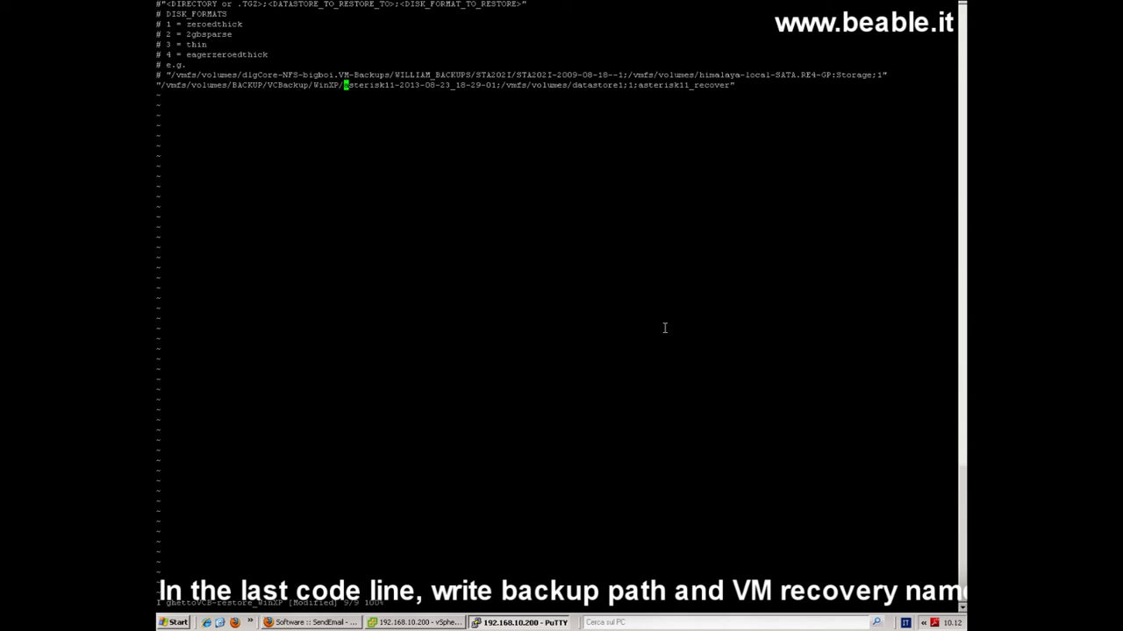
{"action": "key", "text": "Delete"}
{"action": "key", "text": "Delete"}
{"action": "key", "text": "Delete"}
{"action": "key", "text": "Delete"}
{"action": "key", "text": "Delete"}
{"action": "key", "text": "Delete"}
{"action": "key", "text": "Delete"}
{"action": "key", "text": "Delete"}
{"action": "key", "text": "Delete"}
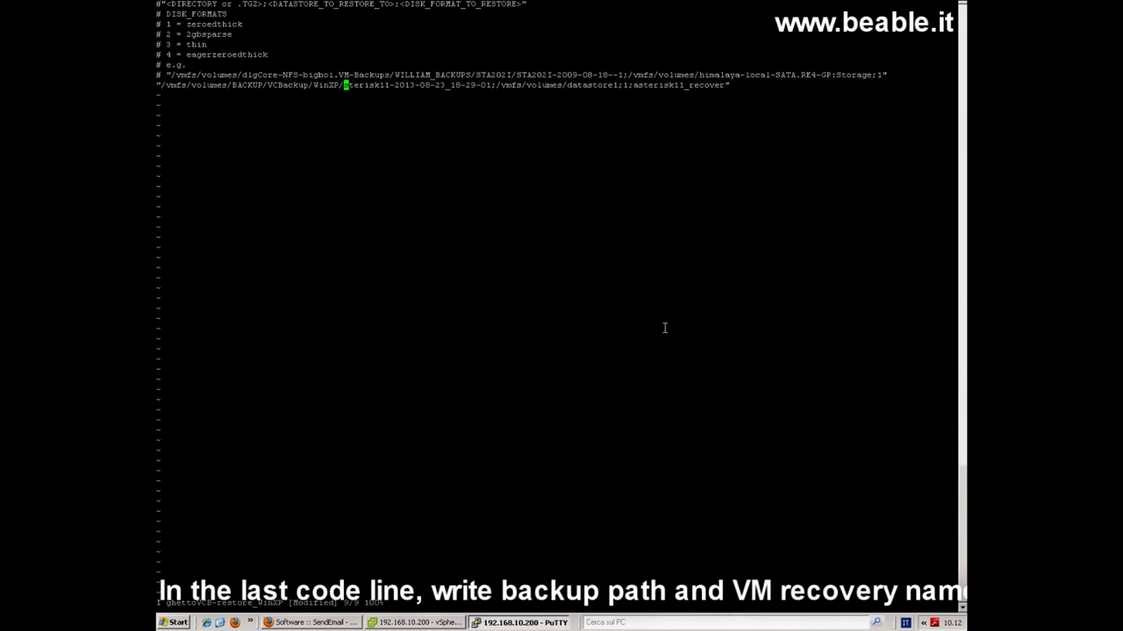
{"action": "key", "text": "Delete"}
{"action": "key", "text": "Delete"}
{"action": "key", "text": "Delete"}
{"action": "key", "text": "Delete"}
{"action": "key", "text": "Delete"}
{"action": "key", "text": "Delete"}
{"action": "key", "text": "Delete"}
{"action": "key", "text": "Delete"}
{"action": "key", "text": "Delete"}
{"action": "key", "text": "Delete"}
{"action": "key", "text": "Delete"}
{"action": "key", "text": "Delete"}
{"action": "key", "text": "Delete"}
{"action": "key", "text": "Delete"}
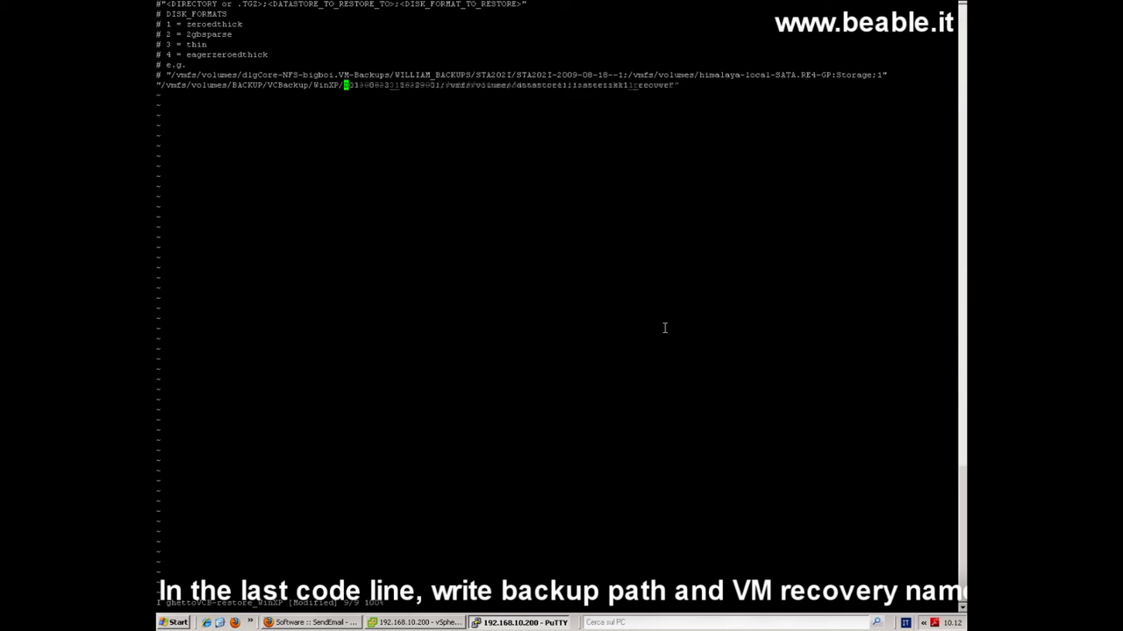
{"action": "key", "text": "Delete"}
{"action": "key", "text": "Delete"}
{"action": "key", "text": "Delete"}
{"action": "key", "text": "Delete"}
{"action": "key", "text": "Delete"}
{"action": "key", "text": "Delete"}
{"action": "key", "text": "Delete"}
{"action": "type", "text": "data;"}
{"action": "key", "text": "Right"}
{"action": "key", "text": "Right"}
{"action": "key", "text": "Right"}
{"action": "key", "text": "Right"}
{"action": "key", "text": "Right"}
{"action": "key", "text": "Right"}
{"action": "key", "text": "Right"}
{"action": "key", "text": "Right"}
{"action": "key", "text": "Right"}
{"action": "key", "text": "Right"}
{"action": "key", "text": "Right"}
{"action": "key", "text": "Right"}
{"action": "key", "text": "Right"}
{"action": "key", "text": "Right"}
{"action": "key", "text": "Right"}
{"action": "key", "text": "Right"}
{"action": "key", "text": "Right"}
{"action": "key", "text": "Right"}
{"action": "key", "text": "Right"}
{"action": "key", "text": "Right"}
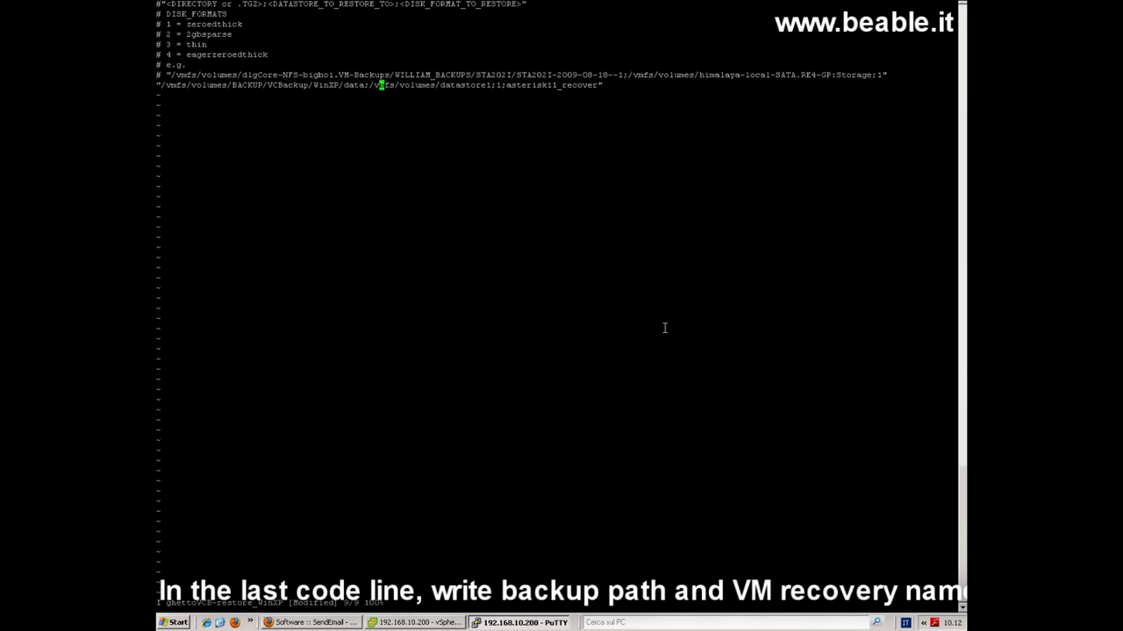
{"action": "key", "text": "Right"}
{"action": "key", "text": "Right"}
{"action": "key", "text": "Delete"}
{"action": "key", "text": "Delete"}
{"action": "key", "text": "Delete"}
{"action": "key", "text": "Delete"}
{"action": "key", "text": "Delete"}
{"action": "key", "text": "Delete"}
{"action": "key", "text": "Delete"}
{"action": "key", "text": "Delete"}
{"action": "key", "text": "Delete"}
{"action": "key", "text": "Delete"}
{"action": "type", "text": "WinXP"}
Save the WinXP restore file with :wq
{"action": "key", "text": "Escape"}
{"action": "type", "text": ":wq"}
{"action": "key", "text": "Return"}
{"action": "key", "text": "Up"}
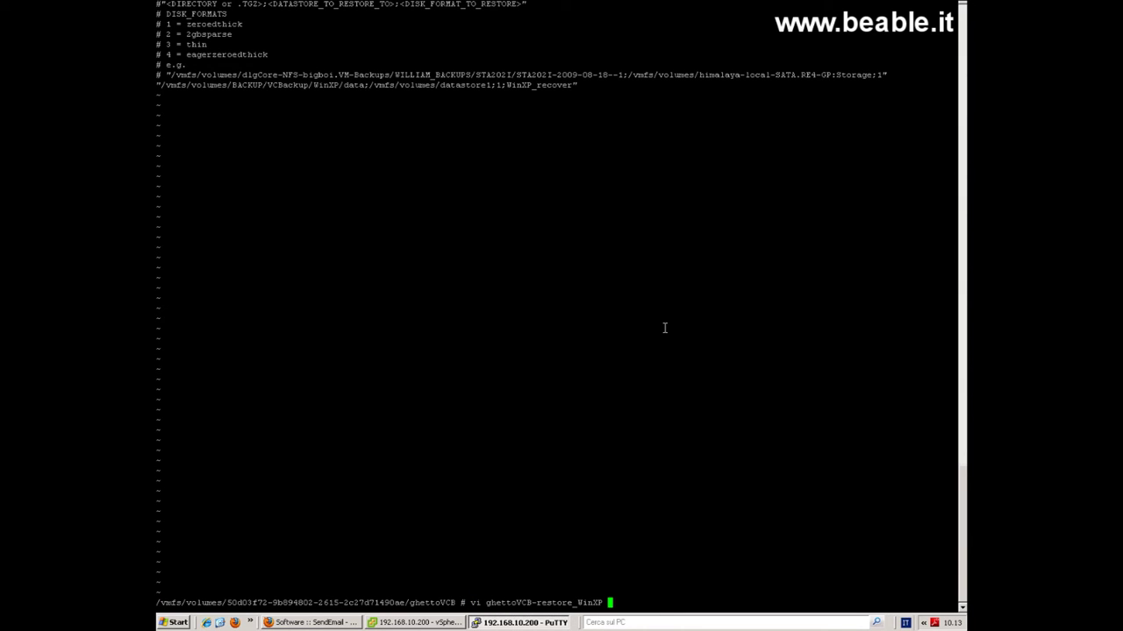
{"action": "key", "text": "BackSpace"}
{"action": "key", "text": "BackSpace"}
{"action": "key", "text": "BackSpace"}
{"action": "key", "text": "BackSpace"}
{"action": "key", "text": "BackSpace"}
{"action": "key", "text": "BackSpace"}
In ghettoVCB-restore_asterisk11, replace the dated backup folder with data and save with :wq
{"action": "type", "text": "a"}
{"action": "key", "text": "Tab"}
{"action": "key", "text": "Return"}
{"action": "key", "text": "Down"}
{"action": "key", "text": "Down"}
{"action": "key", "text": "Down"}
{"action": "key", "text": "Down"}
{"action": "key", "text": "Down"}
{"action": "key", "text": "Down"}
{"action": "key", "text": "Down"}
{"action": "key", "text": "Down"}
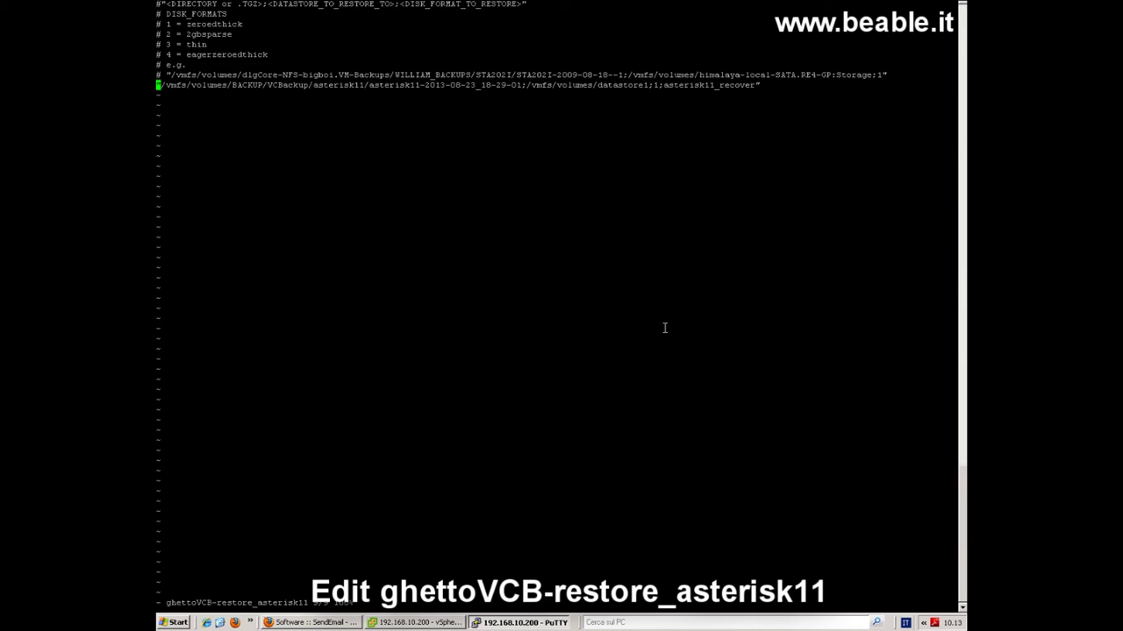
{"action": "key", "text": "Right"}
{"action": "key", "text": "Right"}
{"action": "key", "text": "Right"}
{"action": "key", "text": "Right"}
{"action": "key", "text": "Right"}
{"action": "key", "text": "Right"}
{"action": "key", "text": "Right"}
{"action": "key", "text": "Right"}
{"action": "key", "text": "Right"}
{"action": "key", "text": "Right"}
{"action": "key", "text": "Right"}
{"action": "key", "text": "Right"}
{"action": "key", "text": "Right"}
{"action": "key", "text": "Right"}
{"action": "key", "text": "Right"}
{"action": "key", "text": "Right"}
{"action": "key", "text": "Right"}
{"action": "key", "text": "Right"}
{"action": "key", "text": "Right"}
{"action": "key", "text": "Right"}
{"action": "key", "text": "Right"}
{"action": "key", "text": "Right"}
{"action": "key", "text": "Right"}
{"action": "key", "text": "Right"}
{"action": "key", "text": "Delete"}
{"action": "key", "text": "Delete"}
{"action": "key", "text": "Delete"}
{"action": "key", "text": "Delete"}
{"action": "key", "text": "Delete"}
{"action": "key", "text": "Delete"}
{"action": "key", "text": "Delete"}
{"action": "key", "text": "Delete"}
{"action": "key", "text": "Delete"}
{"action": "key", "text": "Delete"}
{"action": "key", "text": "Delete"}
{"action": "key", "text": "Delete"}
{"action": "key", "text": "Delete"}
{"action": "key", "text": "Delete"}
{"action": "key", "text": "Delete"}
{"action": "key", "text": "Delete"}
{"action": "key", "text": "Delete"}
{"action": "key", "text": "Delete"}
{"action": "key", "text": "Delete"}
{"action": "key", "text": "Delete"}
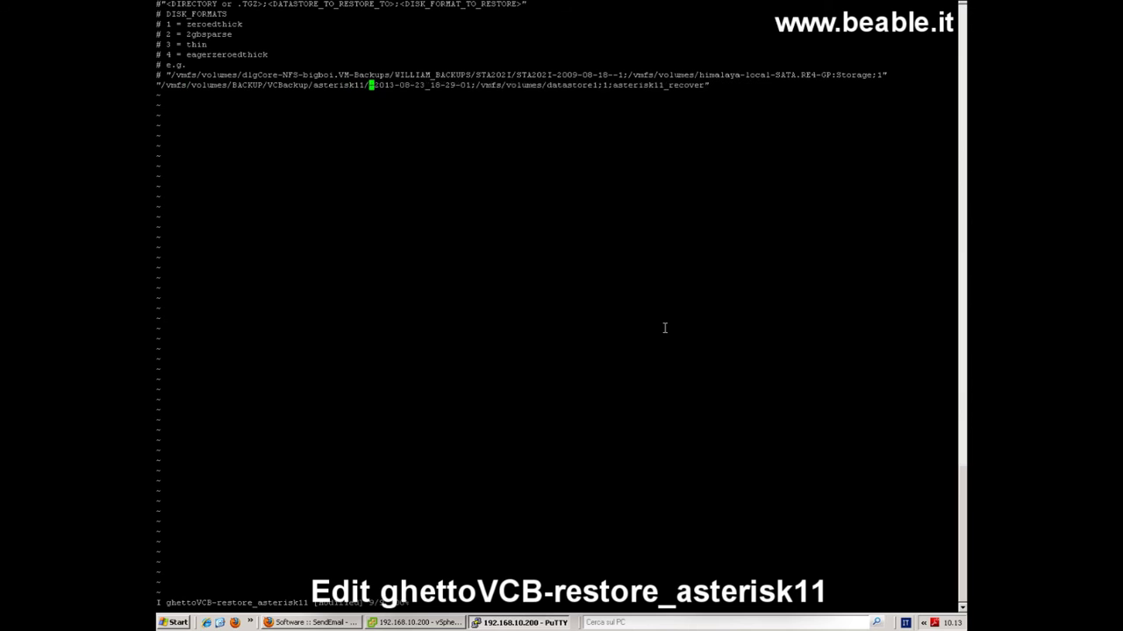
{"action": "type", "text": "dat"}
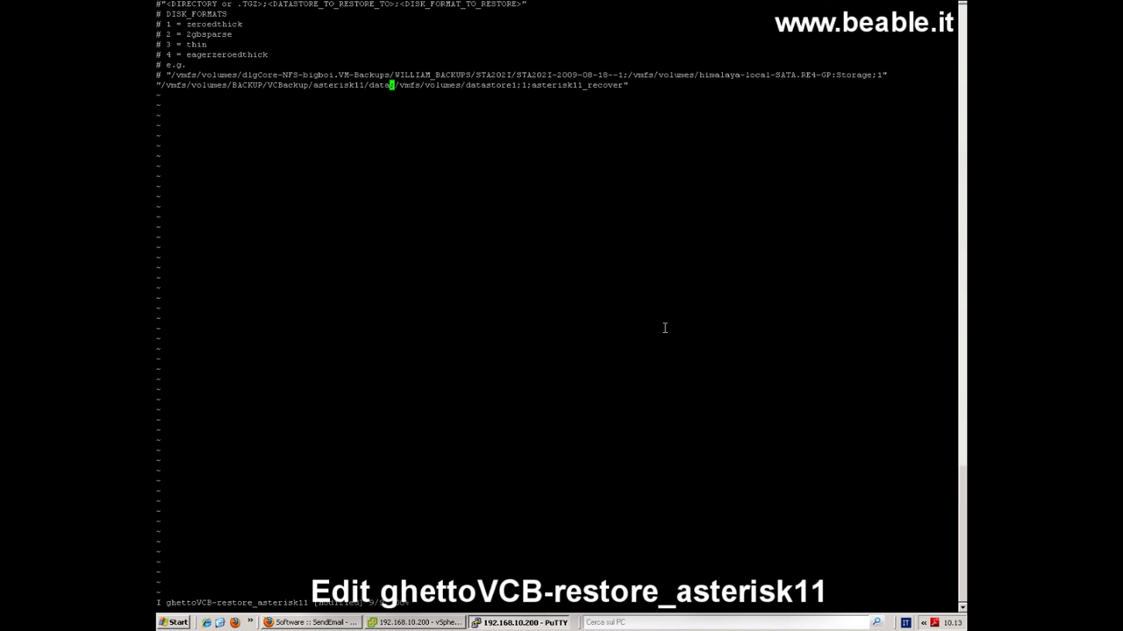
{"action": "type", "text": "a"}
{"action": "key", "text": "Escape"}
{"action": "type", "text": ":wq"}
{"action": "key", "text": "Return"}
Clear the terminal and list the ghettoVCB folder with ls -all
{"action": "type", "text": "clear"}
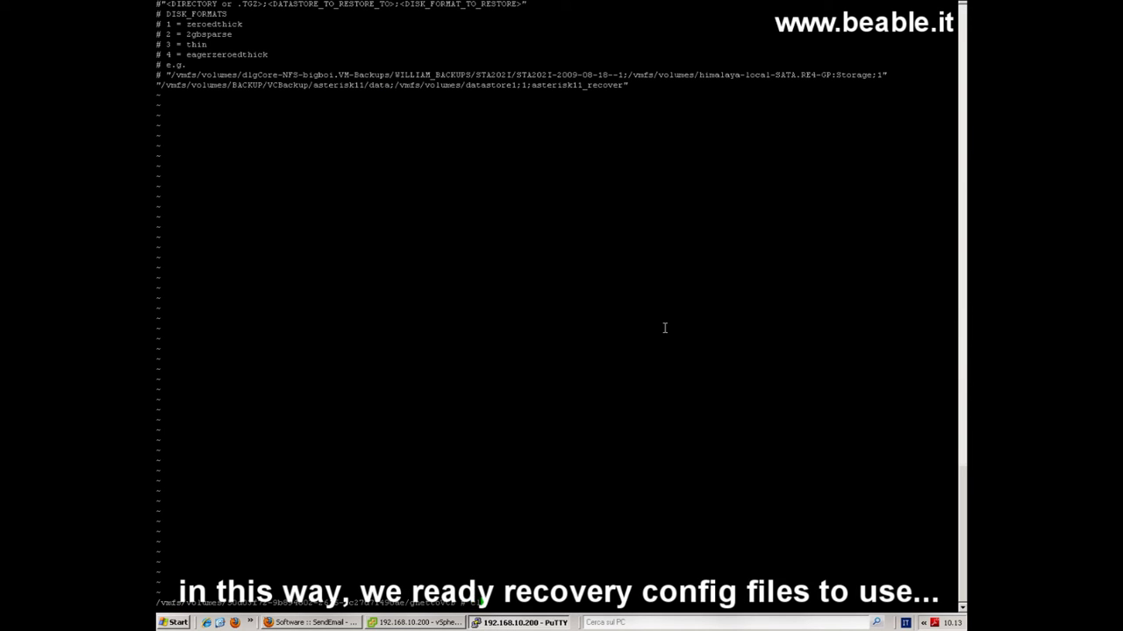
{"action": "key", "text": "Return"}
{"action": "type", "text": "ls -all"}
{"action": "key", "text": "Return"}
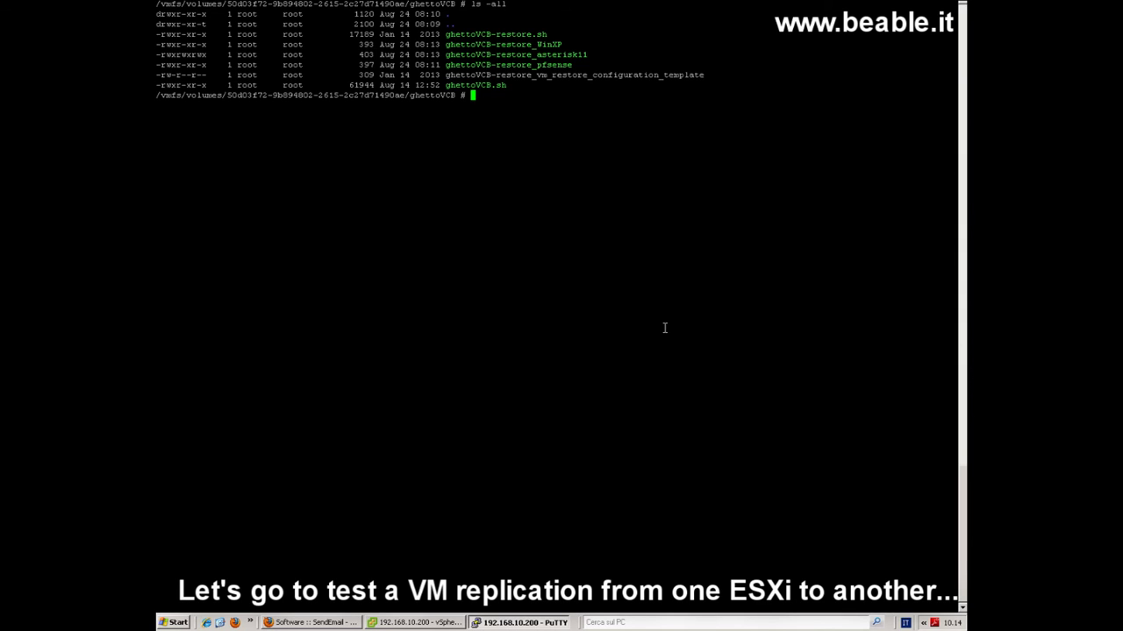
Run exit to log out of the ESXi shell and close PuTTY
{"action": "type", "text": "exit"}
{"action": "key", "text": "Return"}
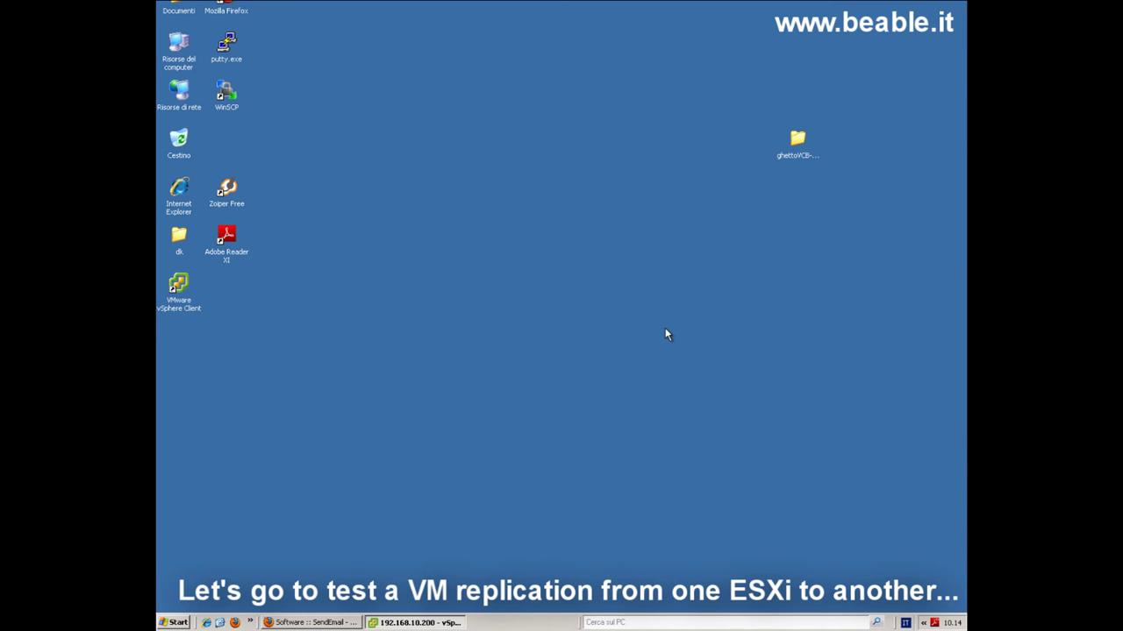
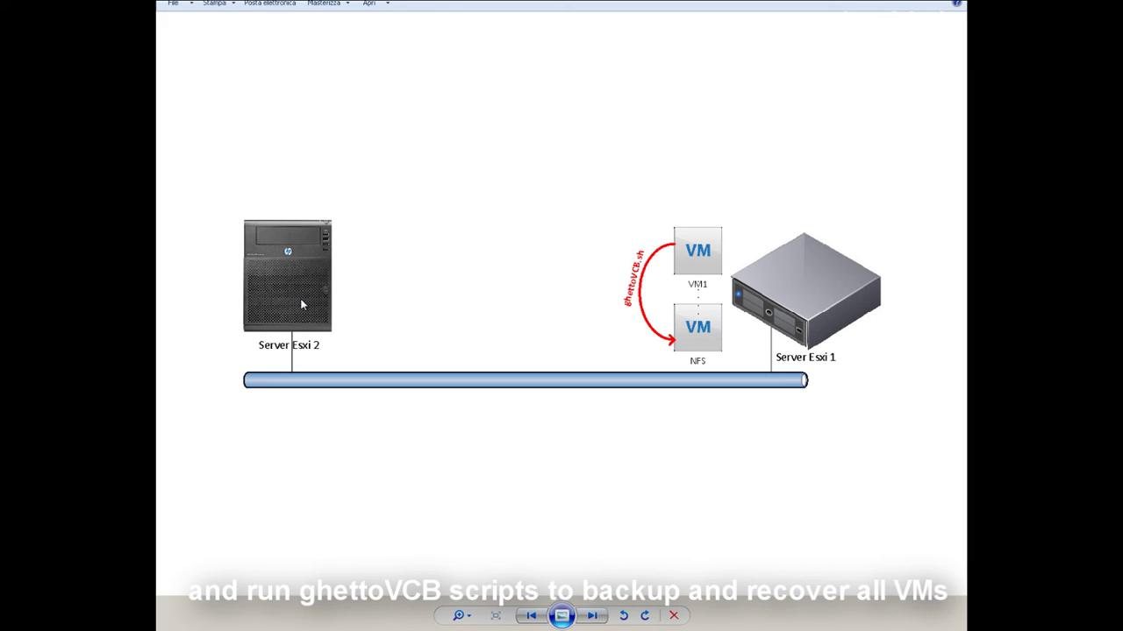
Advance Photo Viewer to the ghettoVCB-restore.sh restore diagram
{"action": "left_click", "coordinate": [592, 615]}
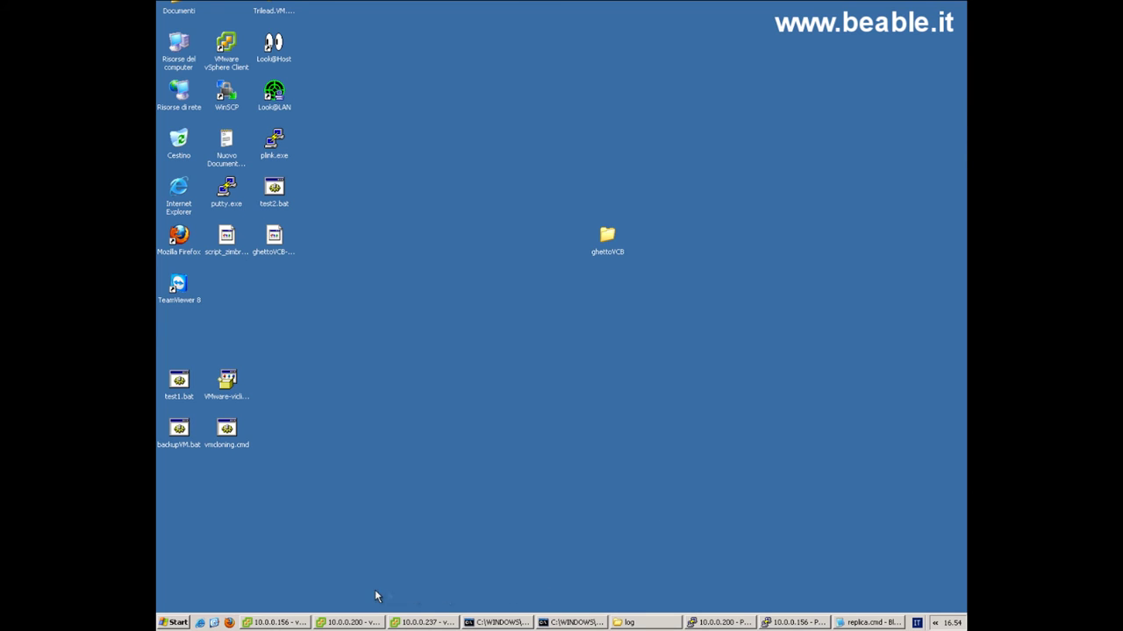
Review host 10.0.0.156's Getting Started, Summary and Configuration storage views
{"action": "left_click", "coordinate": [279, 622]}
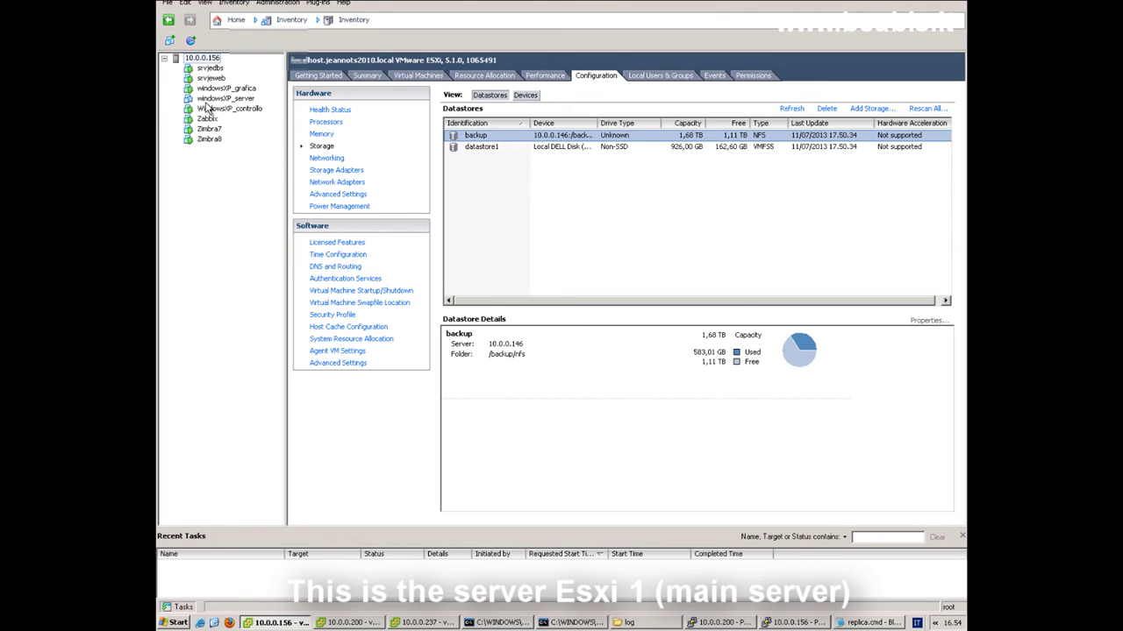
{"action": "left_click", "coordinate": [318, 77]}
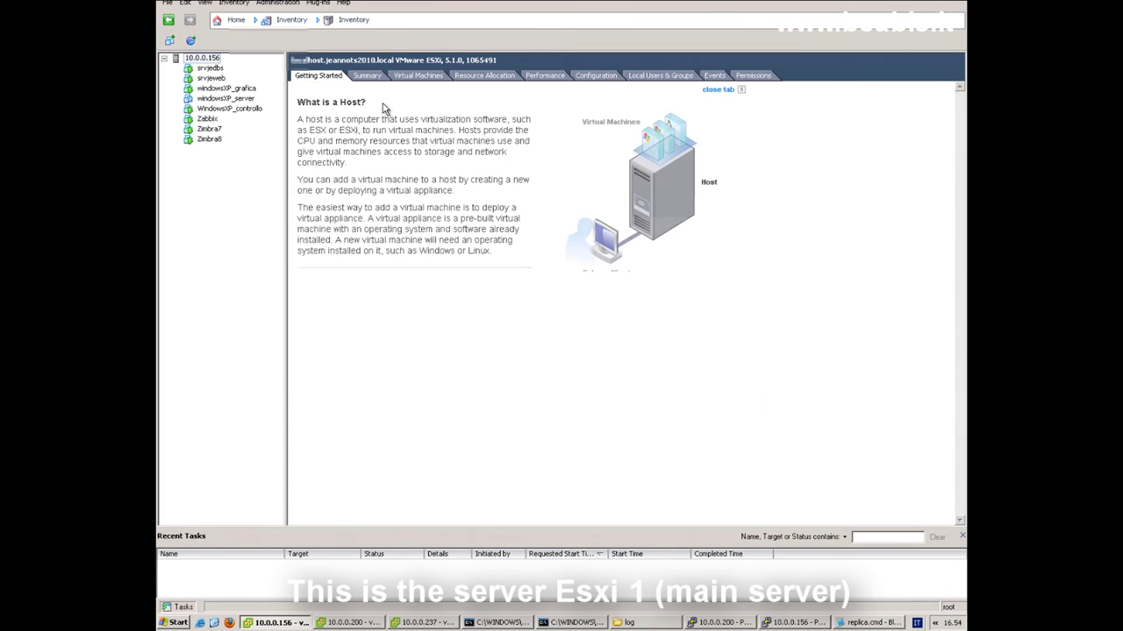
{"action": "left_click", "coordinate": [367, 75]}
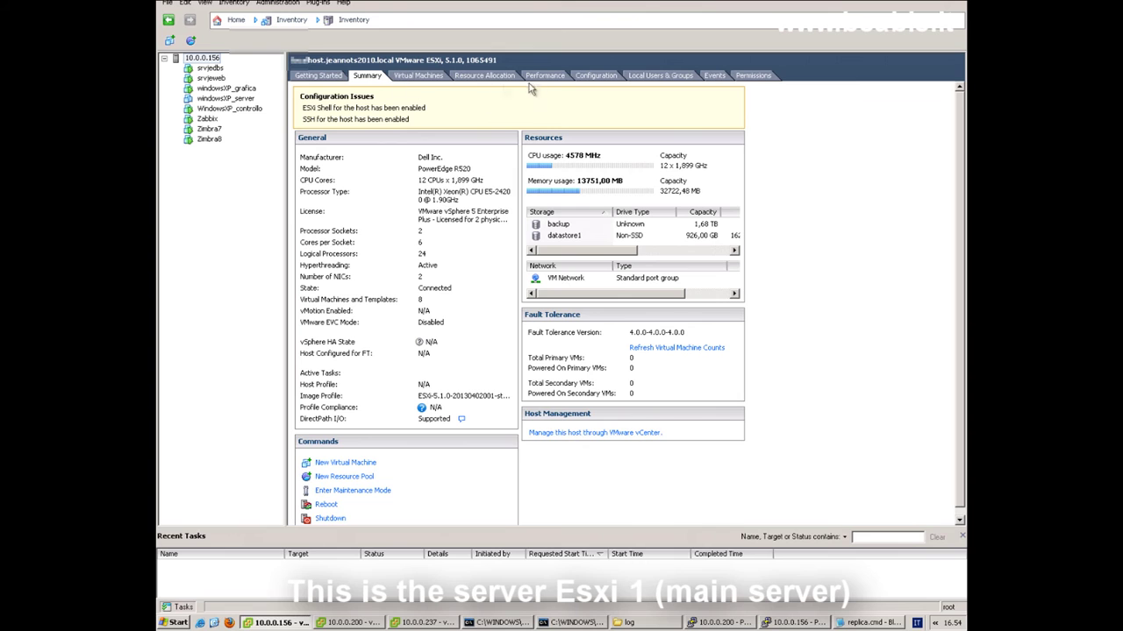
{"action": "left_click", "coordinate": [587, 77]}
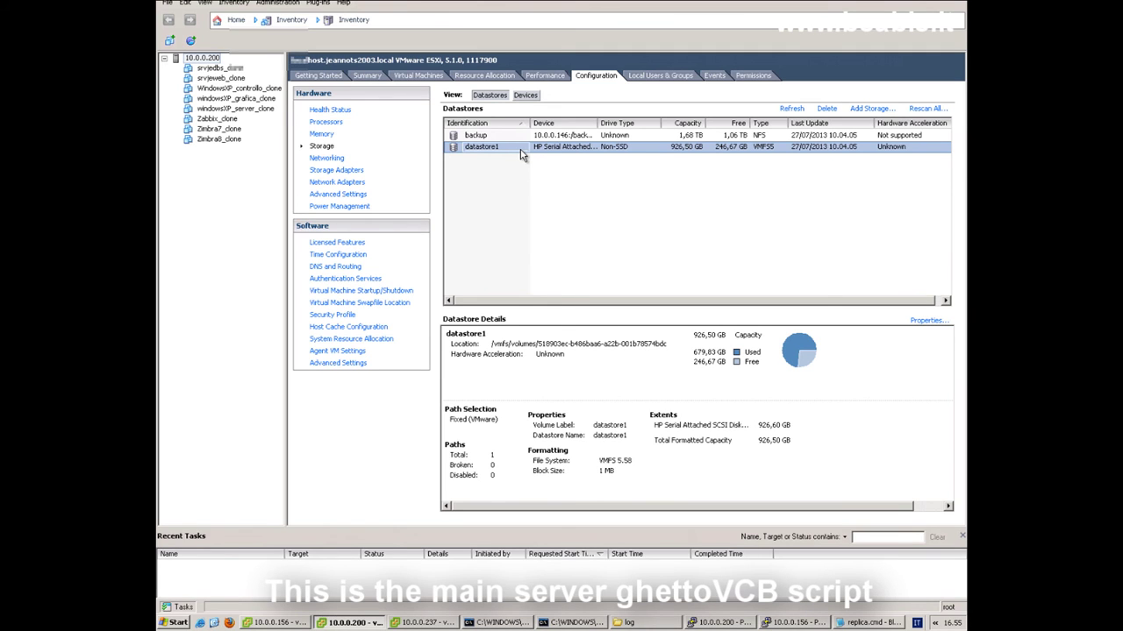
Inspect the VM_BACKUP_ROTATION_COUNT value of 1 in ghettoVCB.sh
{"action": "left_click", "coordinate": [798, 622]}
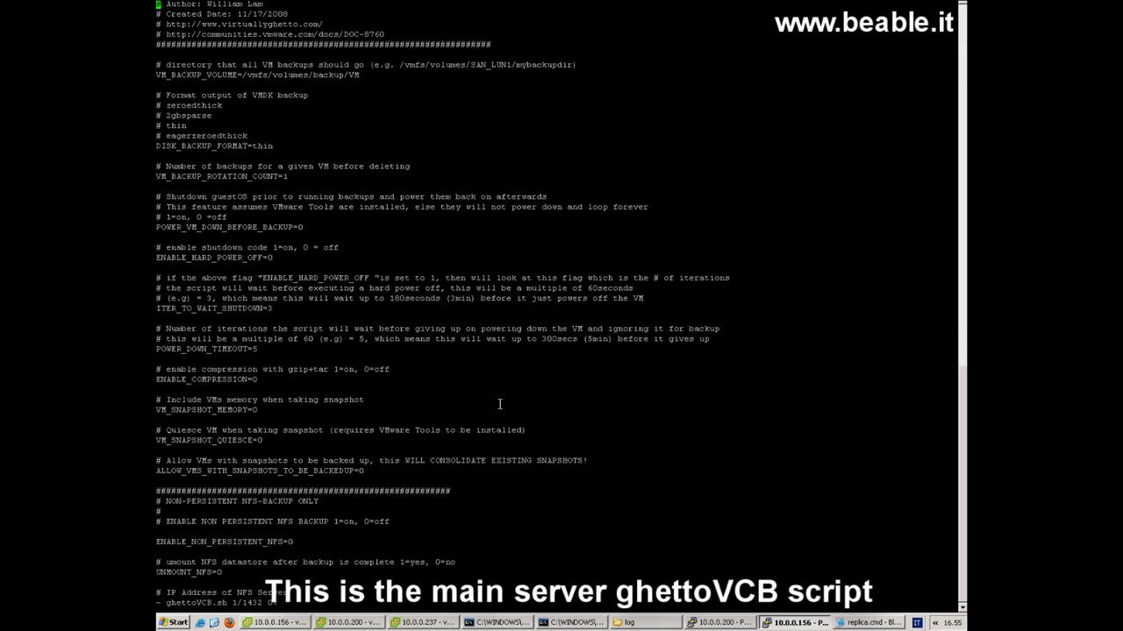
{"action": "key", "text": "Down"}
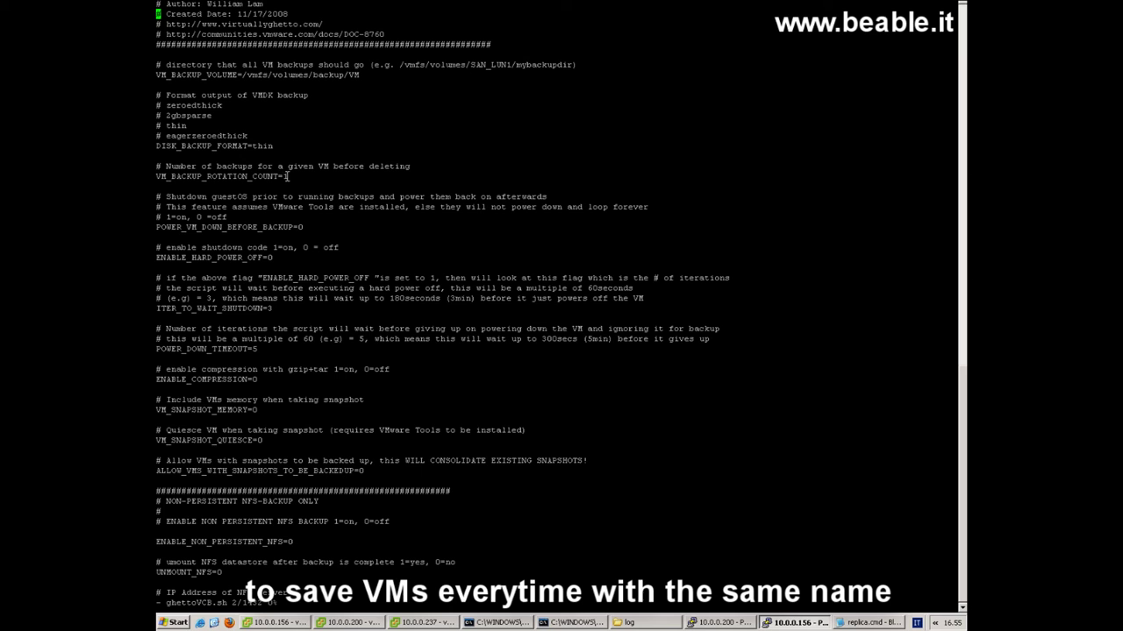
{"action": "left_click_drag", "start_coordinate": [288, 177], "coordinate": [272, 176]}
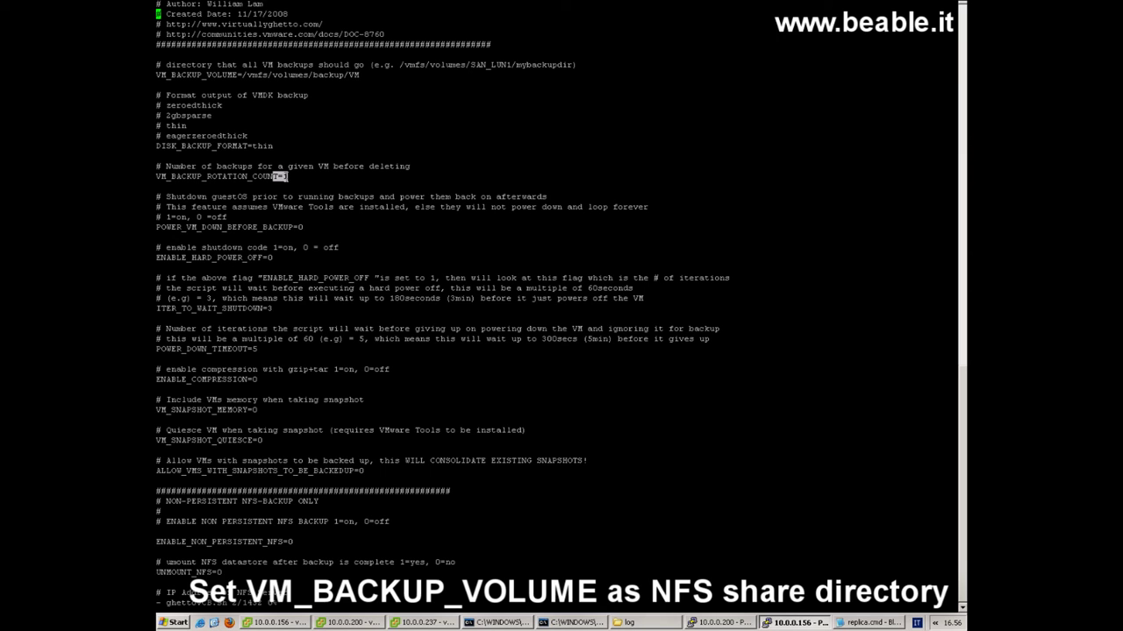
{"action": "left_click", "coordinate": [286, 177]}
Scroll to VM_BACKUP_DIR_NAMING_CONVENTION="0" and quit vi with :q
{"action": "key", "text": "Down"}
{"action": "key", "text": "Down"}
{"action": "key", "text": "Down"}
{"action": "key", "text": "Down"}
{"action": "key", "text": "Down"}
{"action": "key", "text": "Down"}
{"action": "key", "text": "Down"}
{"action": "key", "text": "Down"}
{"action": "key", "text": "Down"}
{"action": "key", "text": "Down"}
{"action": "key", "text": "Down"}
{"action": "key", "text": "Down"}
{"action": "key", "text": "Down"}
{"action": "key", "text": "Down"}
{"action": "key", "text": "Down"}
{"action": "key", "text": "Down"}
{"action": "key", "text": "Down"}
{"action": "key", "text": "Down"}
{"action": "key", "text": "Down"}
{"action": "key", "text": "Down"}
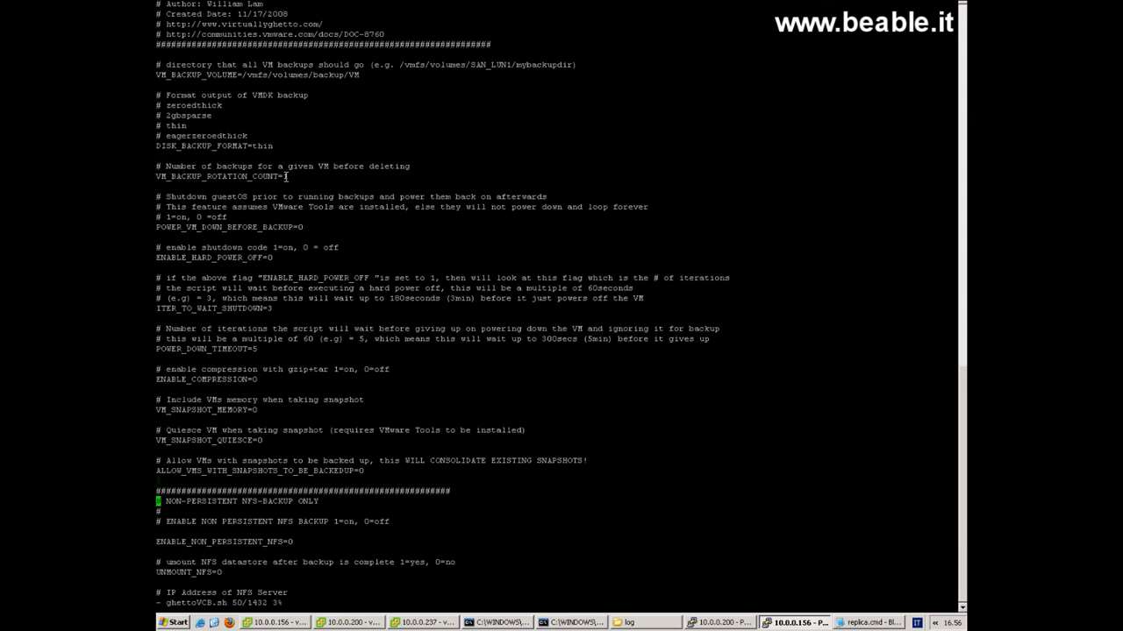
{"action": "key", "text": "Down"}
{"action": "key", "text": "Down"}
{"action": "key", "text": "Down"}
{"action": "key", "text": "Down"}
{"action": "key", "text": "Down"}
{"action": "key", "text": "Down"}
{"action": "key", "text": "Down"}
{"action": "key", "text": "Down"}
{"action": "key", "text": "Down"}
{"action": "key", "text": "Down"}
{"action": "key", "text": "Down"}
{"action": "key", "text": "Down"}
{"action": "key", "text": "Down"}
{"action": "key", "text": "Down"}
{"action": "key", "text": "Down"}
{"action": "key", "text": "Down"}
{"action": "key", "text": "Down"}
{"action": "key", "text": "Down"}
{"action": "key", "text": "Down"}
{"action": "key", "text": "Down"}
{"action": "key", "text": "Down"}
{"action": "key", "text": "Down"}
{"action": "key", "text": "Down"}
{"action": "key", "text": "Down"}
{"action": "key", "text": "Down"}
{"action": "key", "text": "Down"}
{"action": "key", "text": "Down"}
{"action": "key", "text": "Down"}
{"action": "key", "text": "Down"}
{"action": "key", "text": "Down"}
{"action": "key", "text": "Down"}
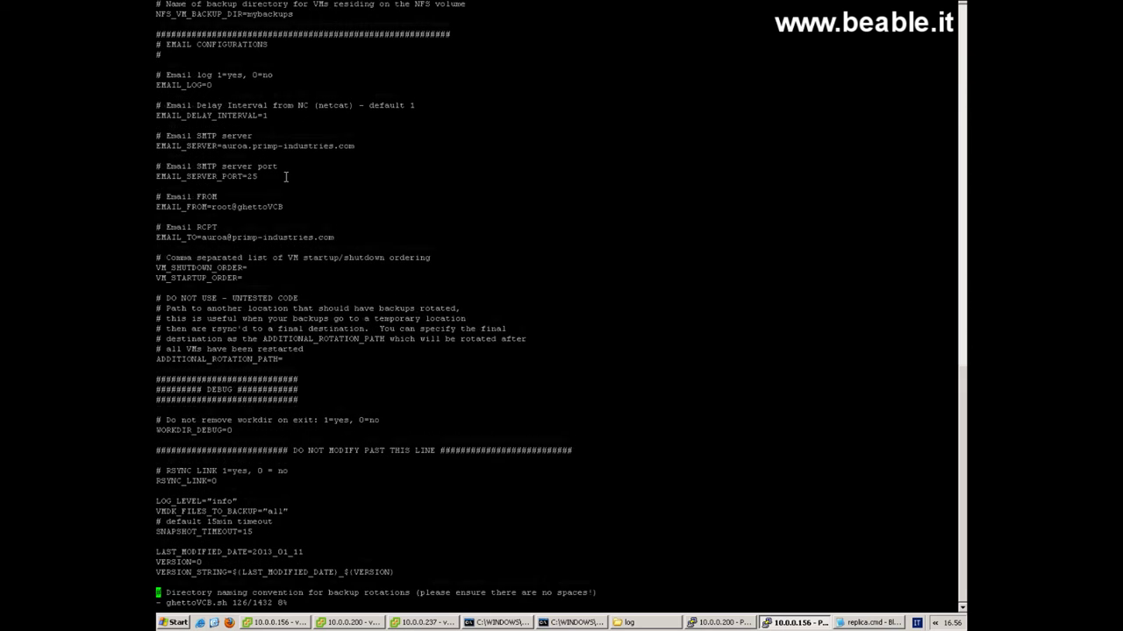
{"action": "key", "text": "Down"}
{"action": "key", "text": "Down"}
{"action": "key", "text": "Down"}
{"action": "key", "text": "Down"}
{"action": "key", "text": "Down"}
{"action": "key", "text": "Down"}
{"action": "key", "text": "Down"}
{"action": "key", "text": "Down"}
{"action": "key", "text": "Down"}
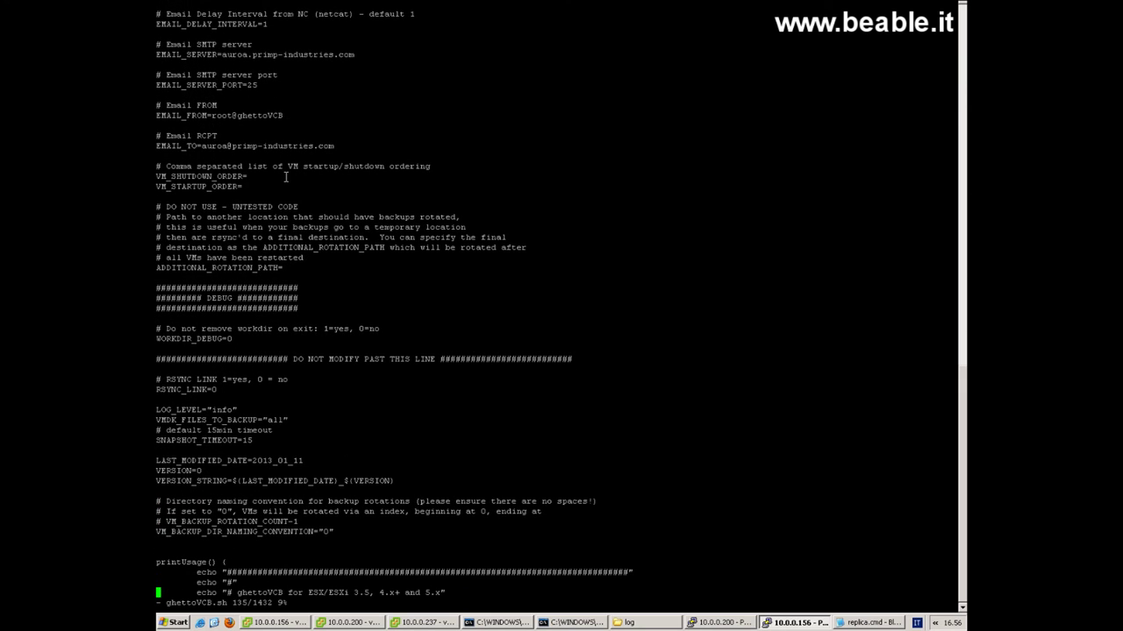
{"action": "key", "text": "Up"}
{"action": "key", "text": "Up"}
{"action": "key", "text": "Up"}
{"action": "key", "text": "Up"}
{"action": "key", "text": "Up"}
{"action": "key", "text": "Up"}
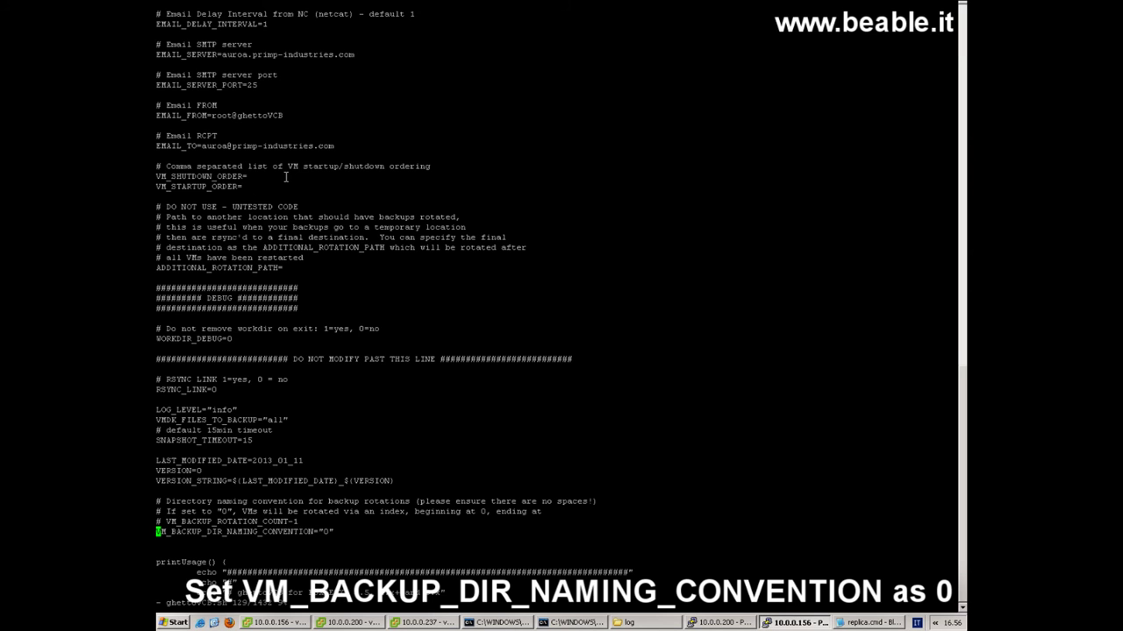
{"action": "type", "text": ":q"}
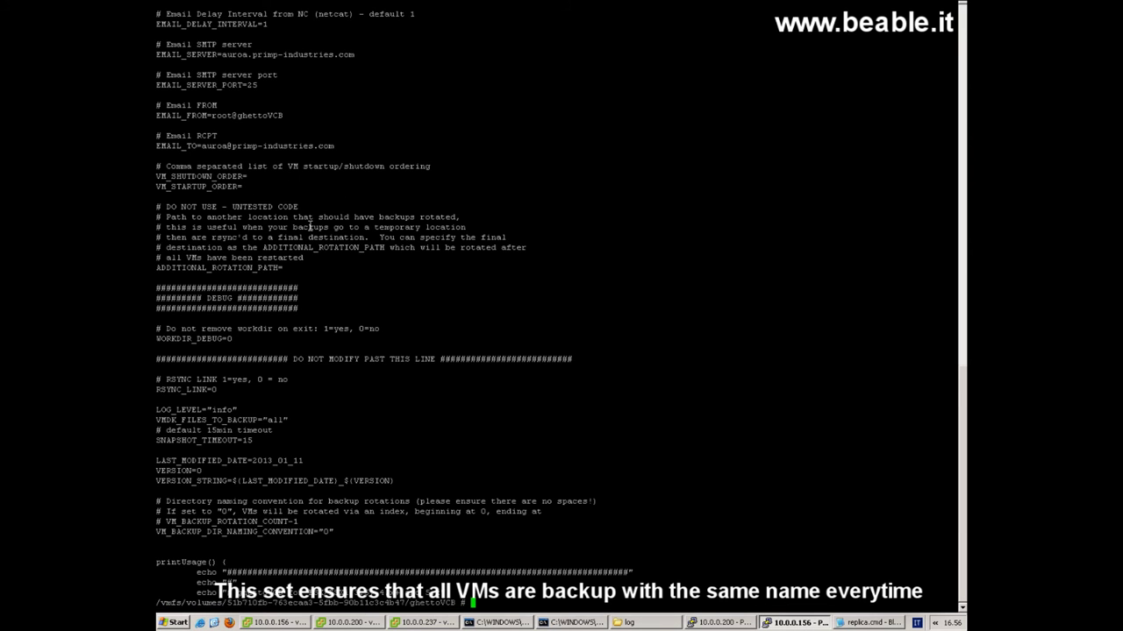
Browse ESXi 1's backup datastore VM folder and open the srvjedbs backup
{"action": "left_click", "coordinate": [274, 623]}
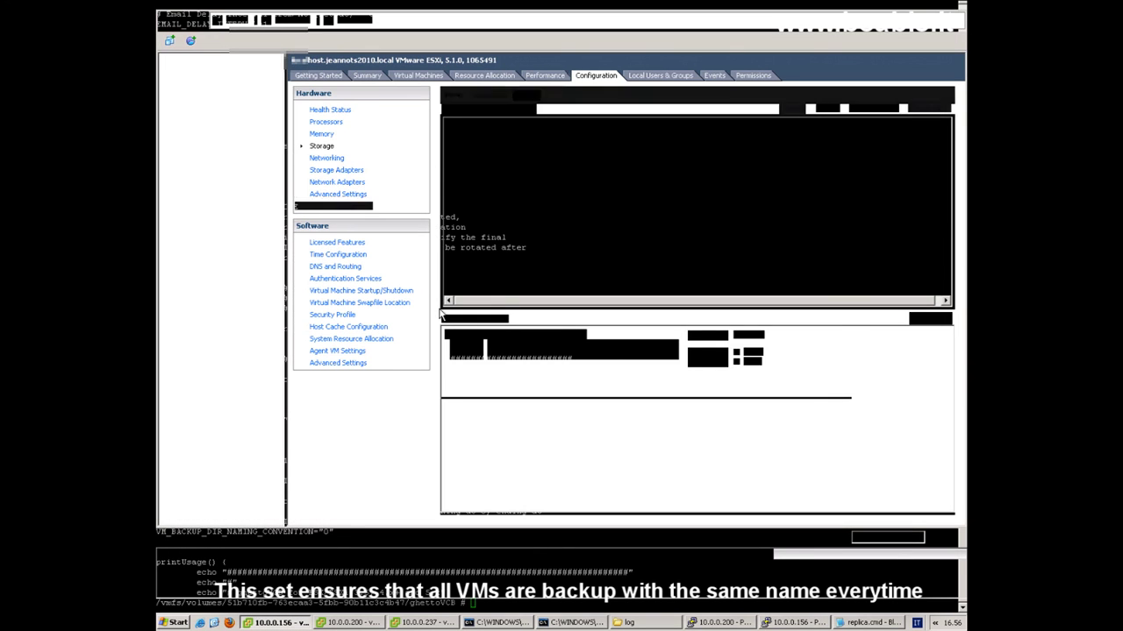
{"action": "right_click", "coordinate": [471, 139]}
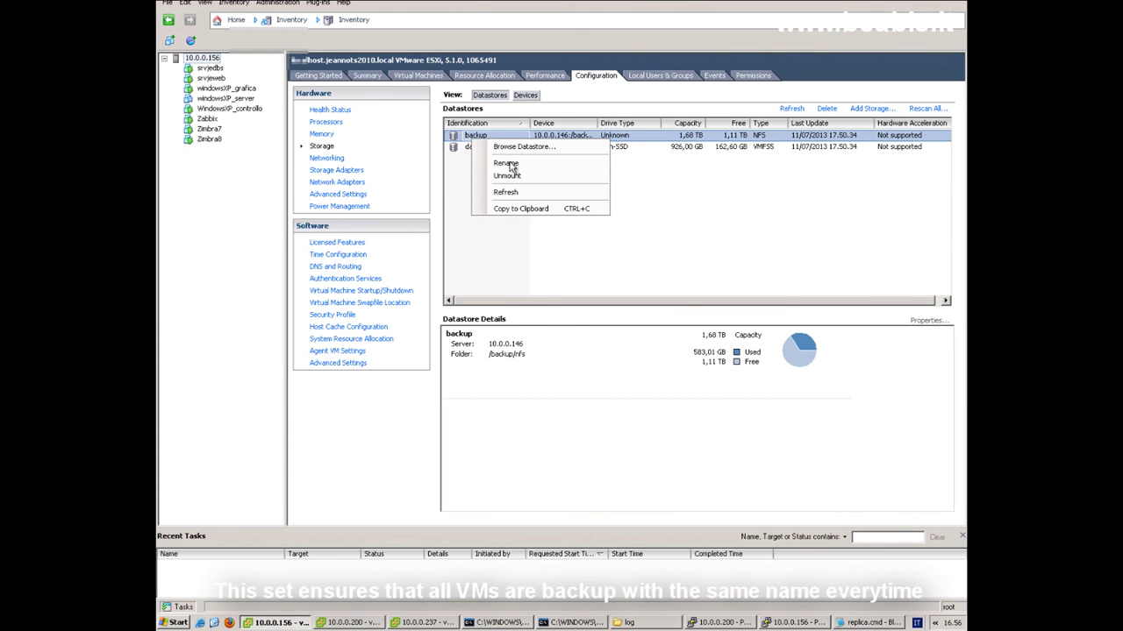
{"action": "left_click", "coordinate": [516, 149]}
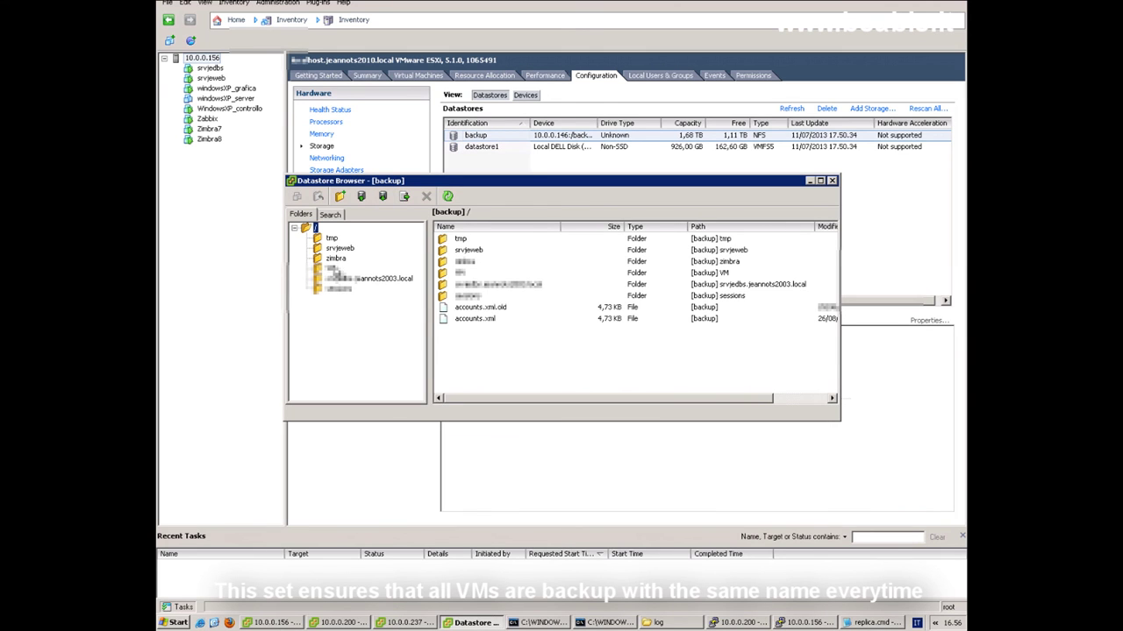
{"action": "left_click", "coordinate": [330, 269]}
{"action": "left_click", "coordinate": [510, 252]}
{"action": "left_click", "coordinate": [471, 241]}
{"action": "double_click", "coordinate": [471, 240]}
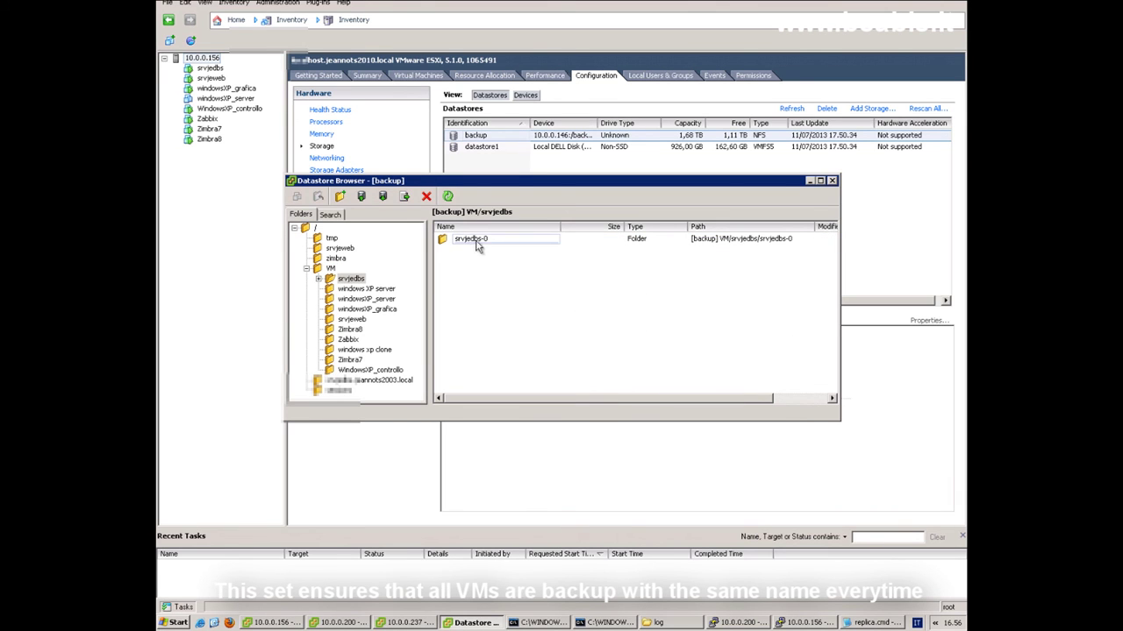
Check the windows XP server and windowsXP_grafica backup folders, then close the browser
{"action": "left_click", "coordinate": [369, 289]}
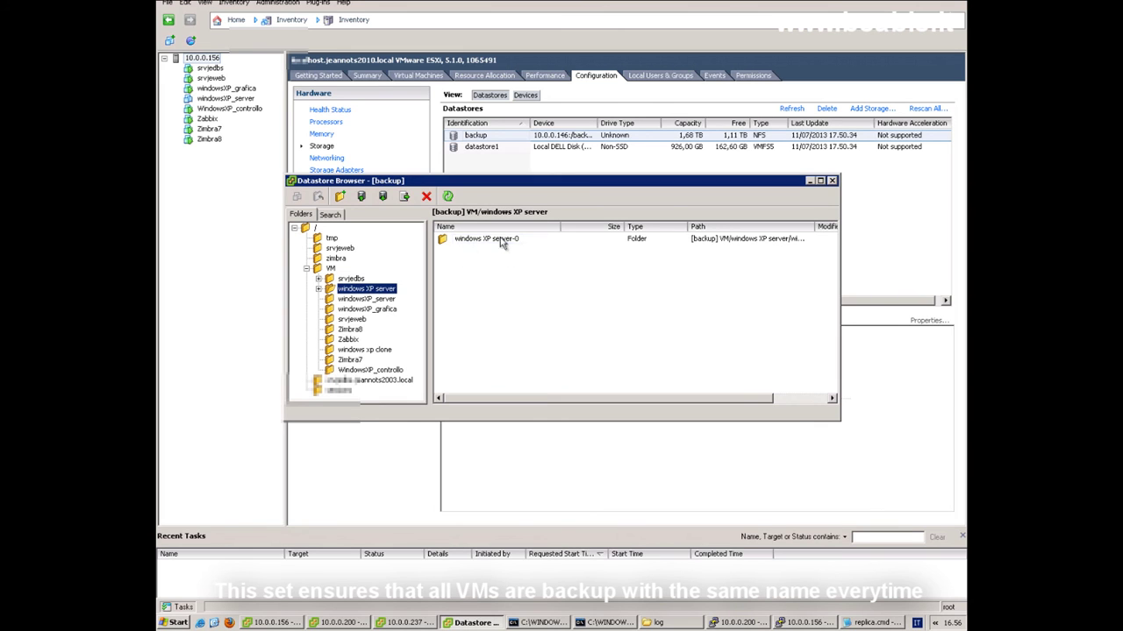
{"action": "left_click", "coordinate": [360, 310]}
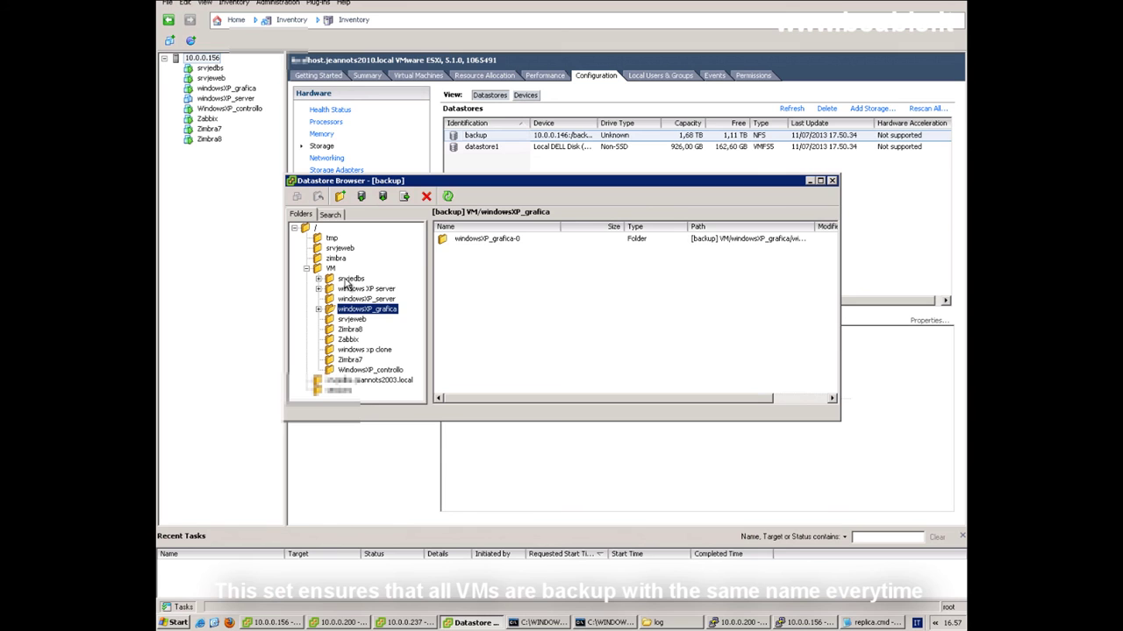
{"action": "left_click", "coordinate": [831, 181]}
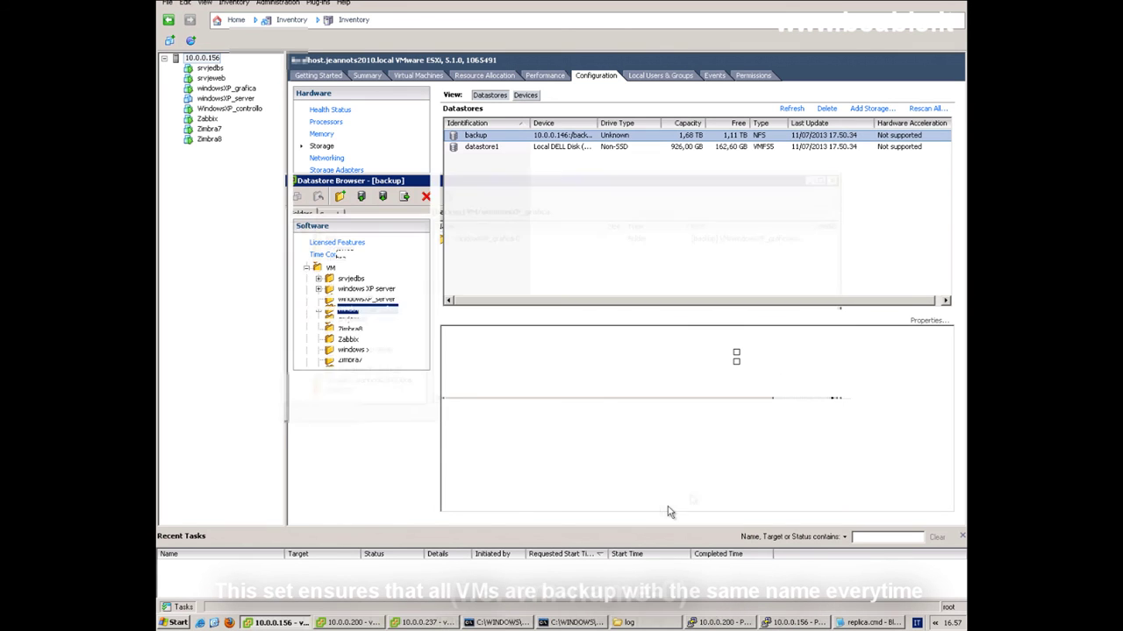
{"action": "left_click", "coordinate": [360, 623]}
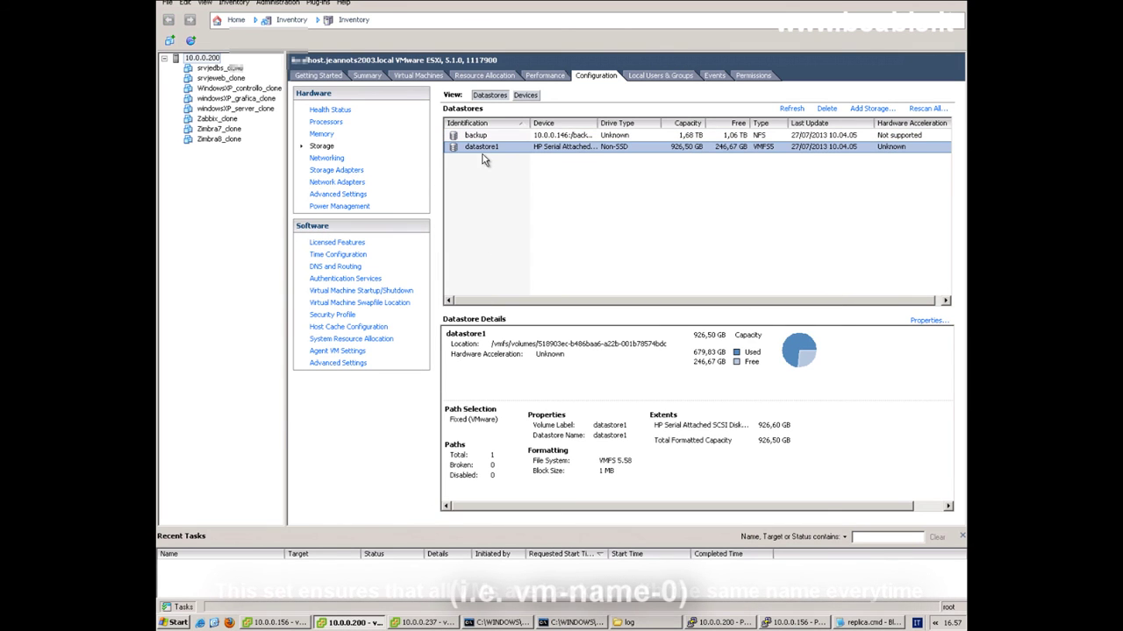
On ESXi 2, browse the backup datastore and open the VM > srvjedbs backup folder
{"action": "left_click", "coordinate": [480, 139]}
{"action": "right_click", "coordinate": [519, 142]}
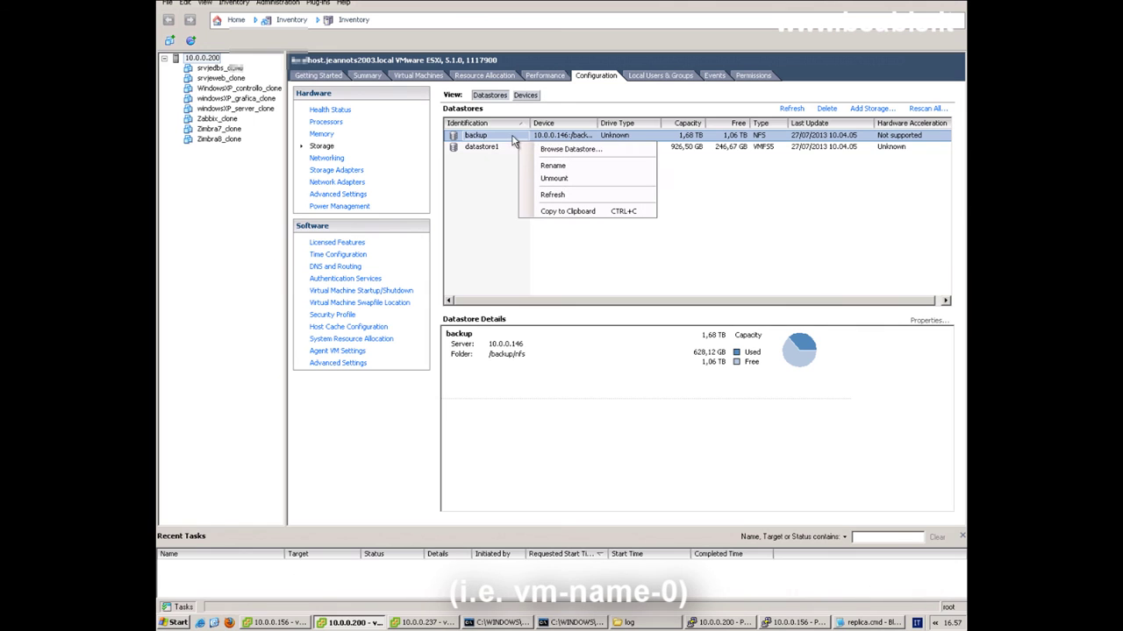
{"action": "left_click", "coordinate": [561, 150]}
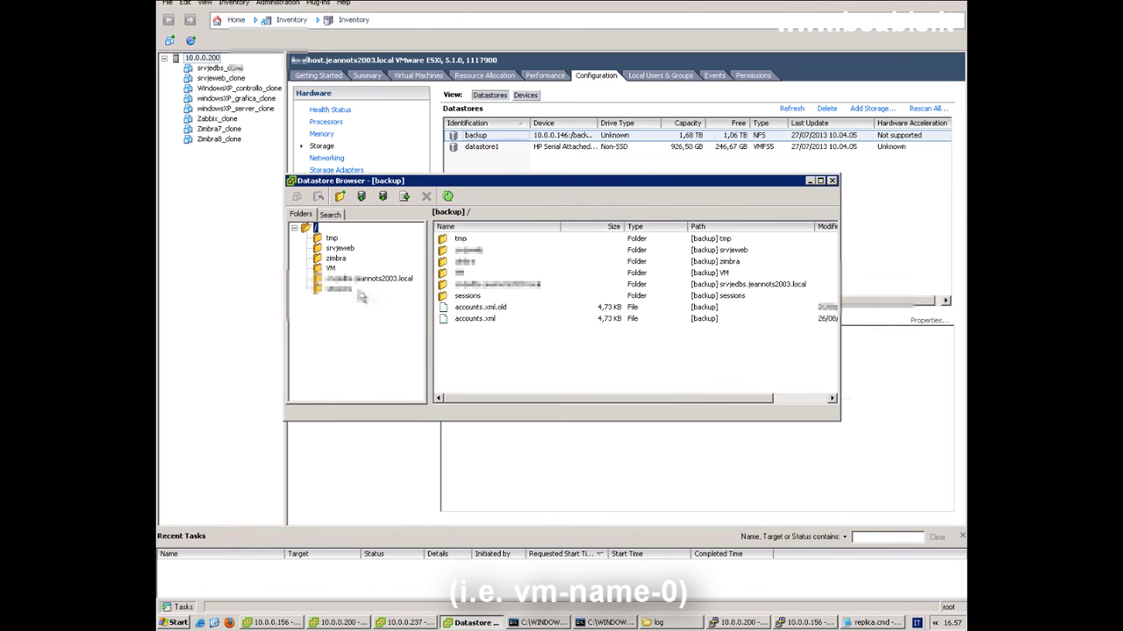
{"action": "left_click", "coordinate": [332, 269]}
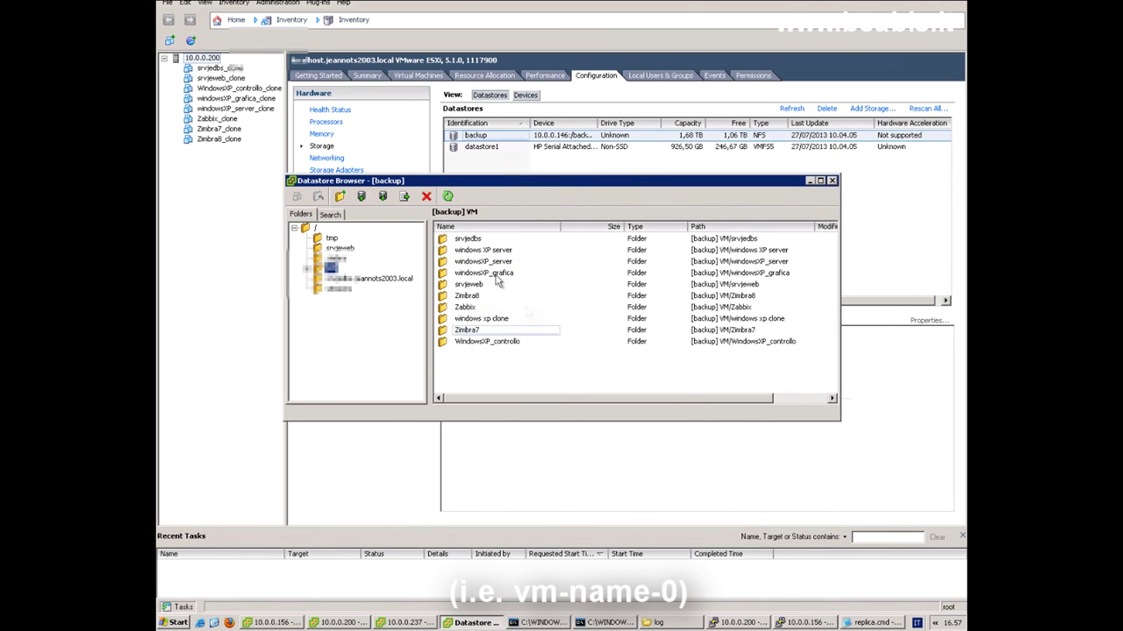
{"action": "double_click", "coordinate": [469, 239]}
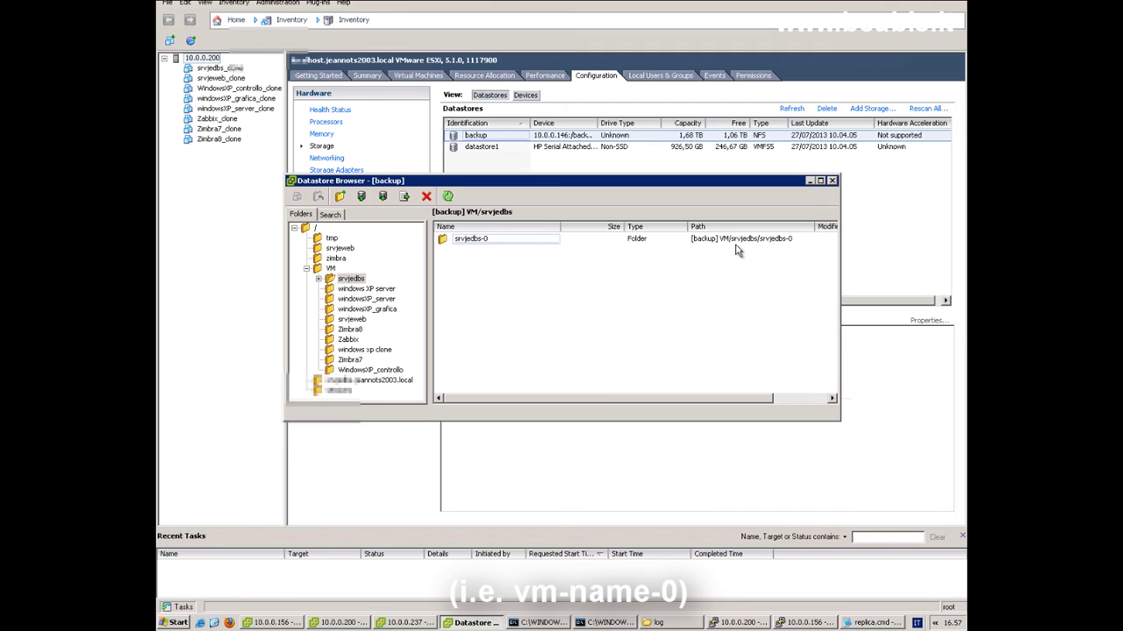
{"action": "left_click", "coordinate": [832, 181]}
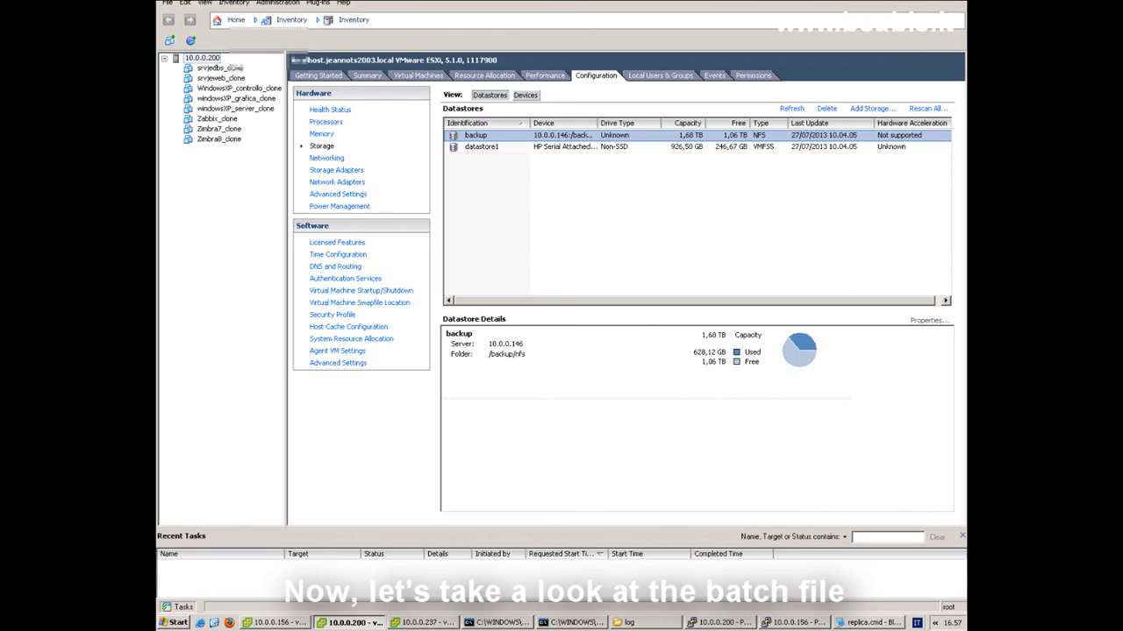
{"action": "key", "text": "alt+Tab"}
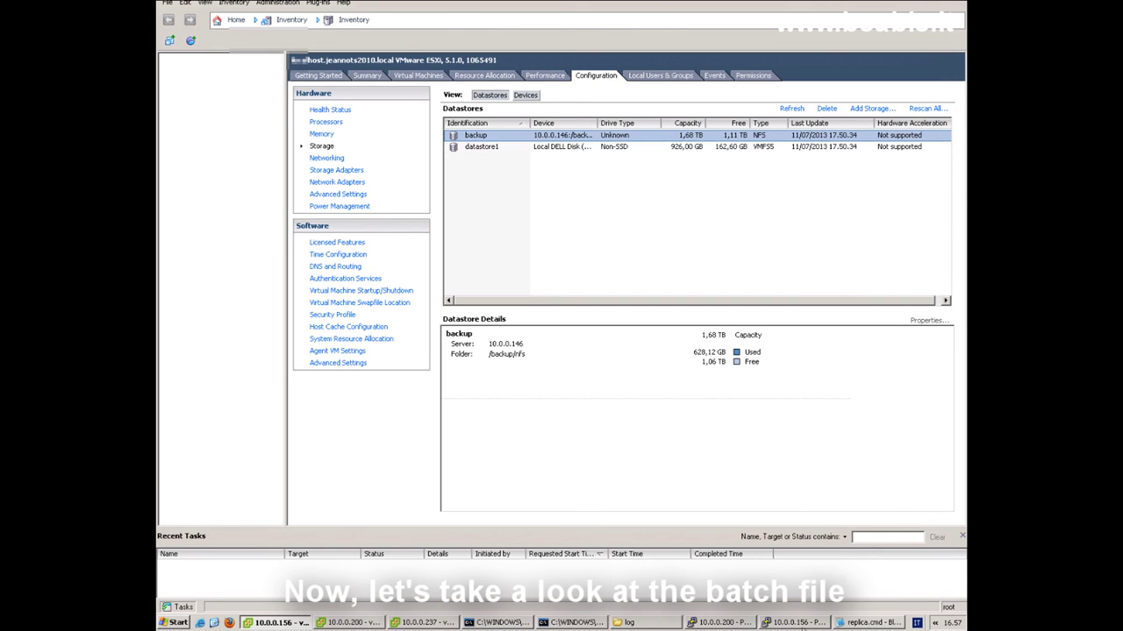
Maximize replica.cmd in Notepad and highlight the 'del C:\log\backupVM.log' line
{"action": "left_click", "coordinate": [864, 623]}
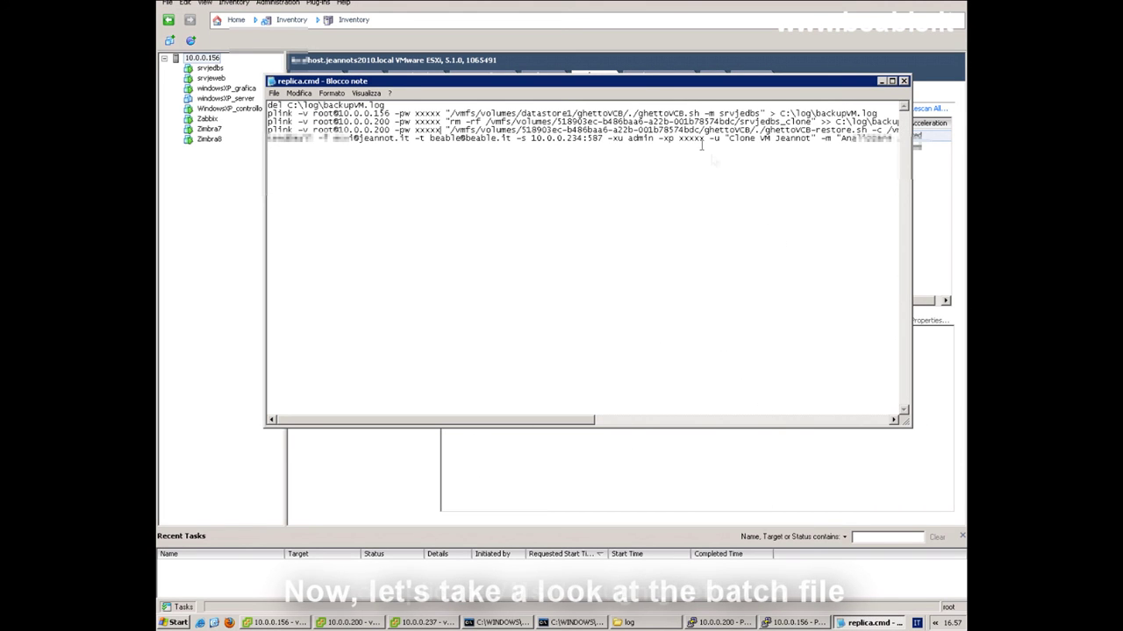
{"action": "left_click_drag", "start_coordinate": [644, 88], "coordinate": [568, 121]}
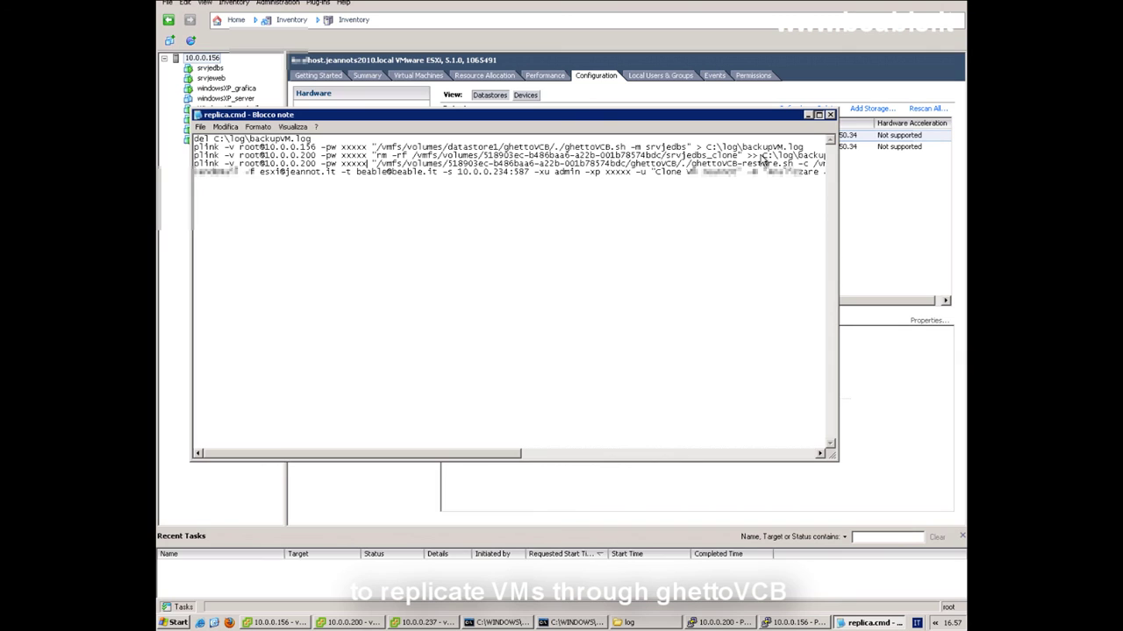
{"action": "key", "text": "super+Up"}
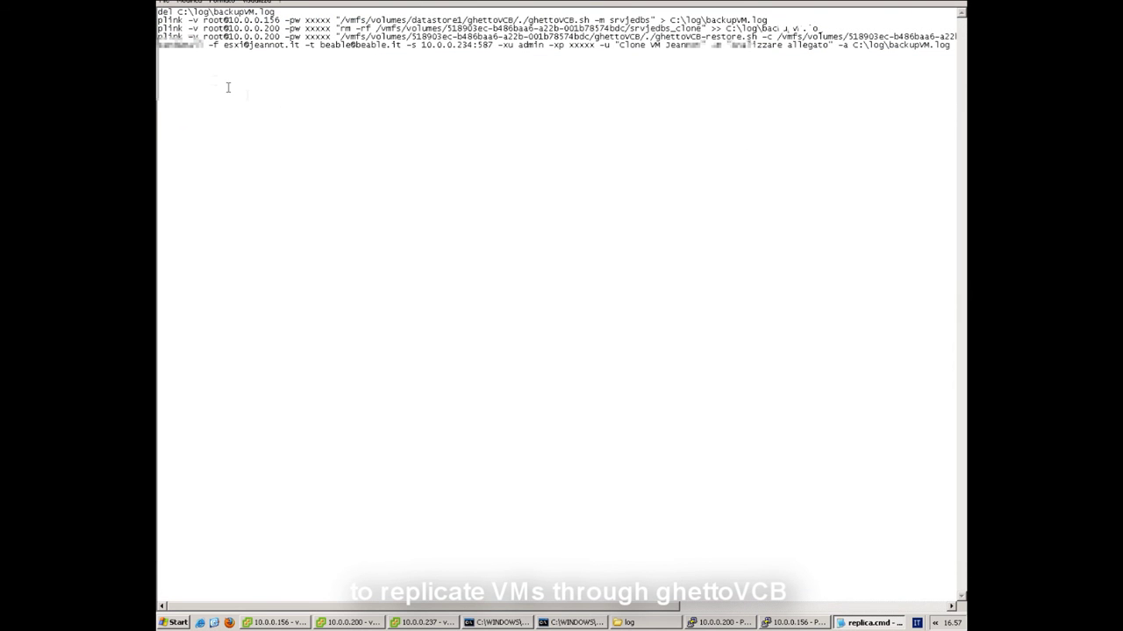
{"action": "left_click_drag", "start_coordinate": [158, 11], "coordinate": [184, 12]}
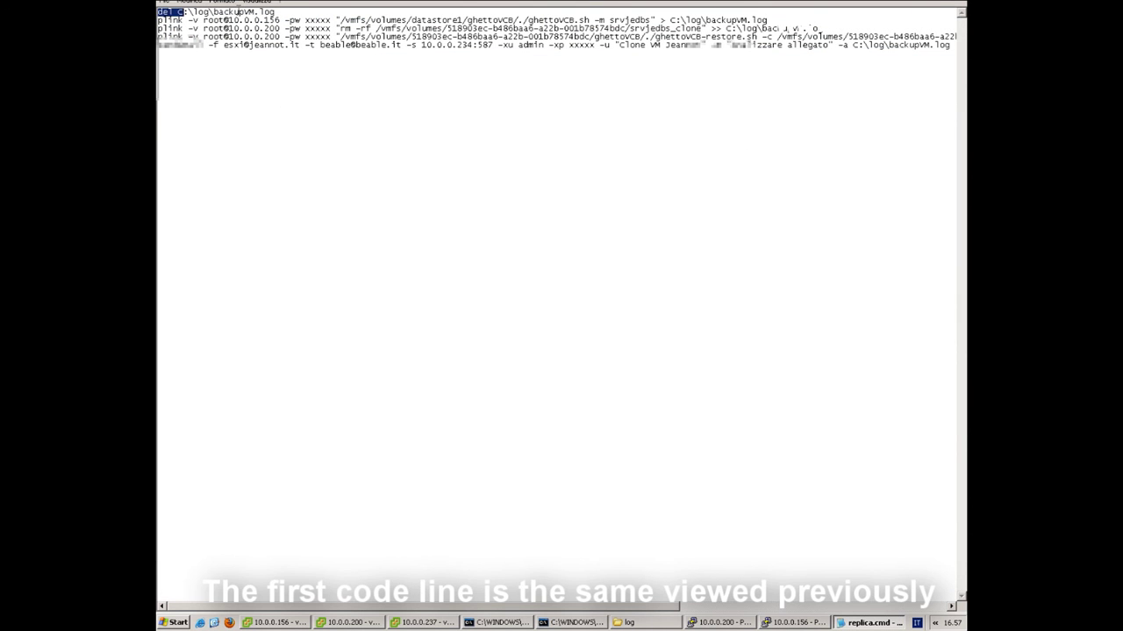
{"action": "left_click_drag", "start_coordinate": [273, 11], "coordinate": [273, 11]}
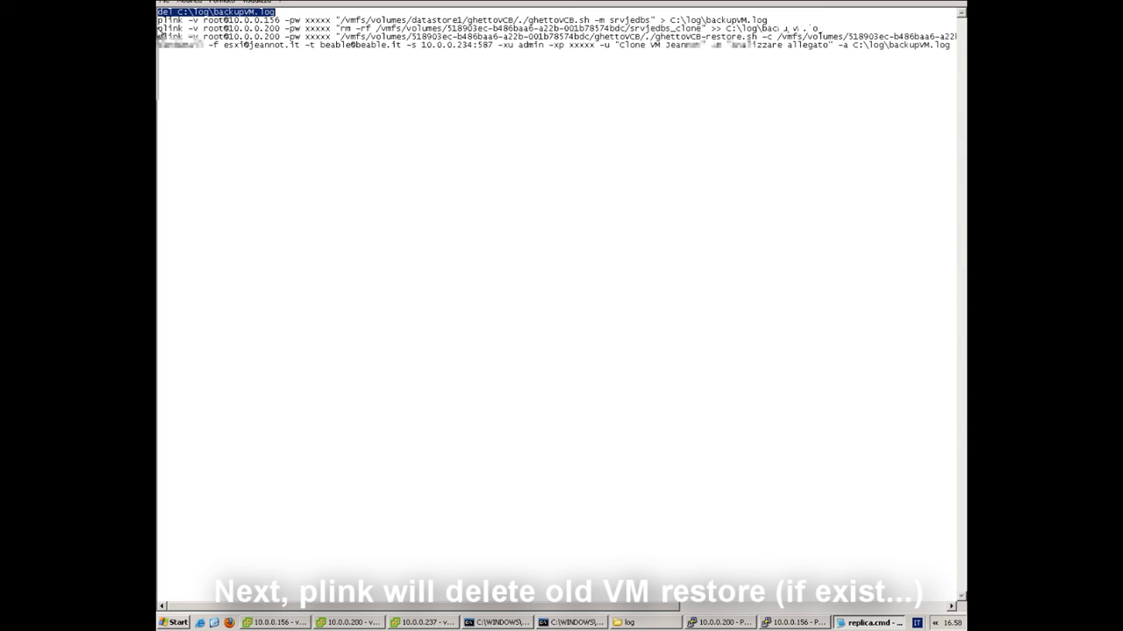
{"action": "left_click", "coordinate": [256, 29]}
{"action": "double_click", "coordinate": [255, 29]}
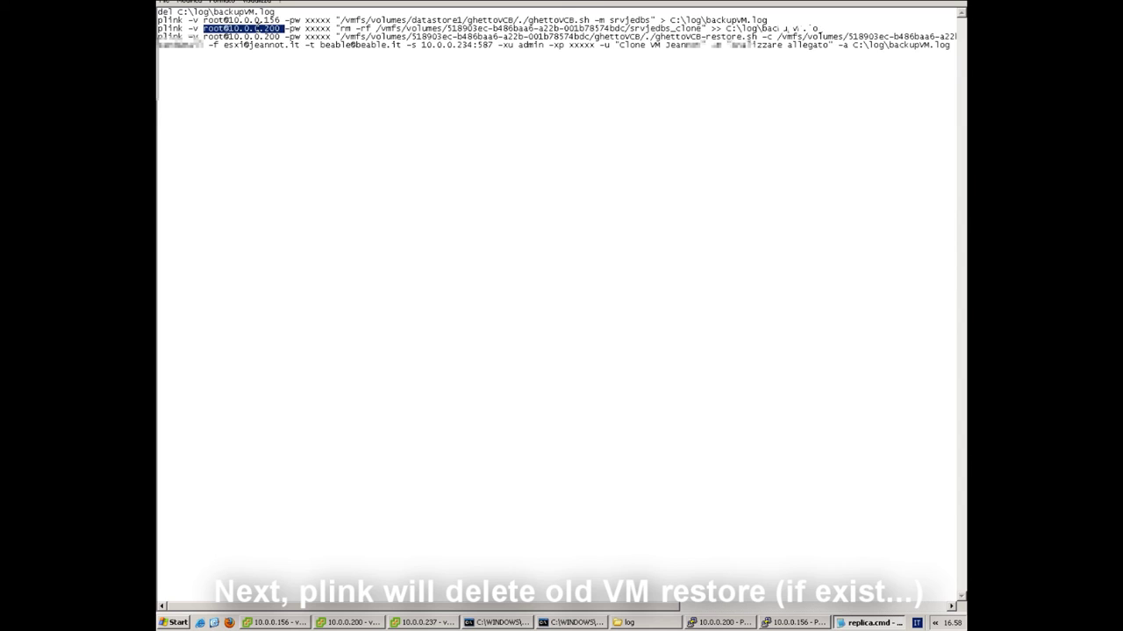
{"action": "left_click_drag", "start_coordinate": [340, 29], "coordinate": [605, 29]}
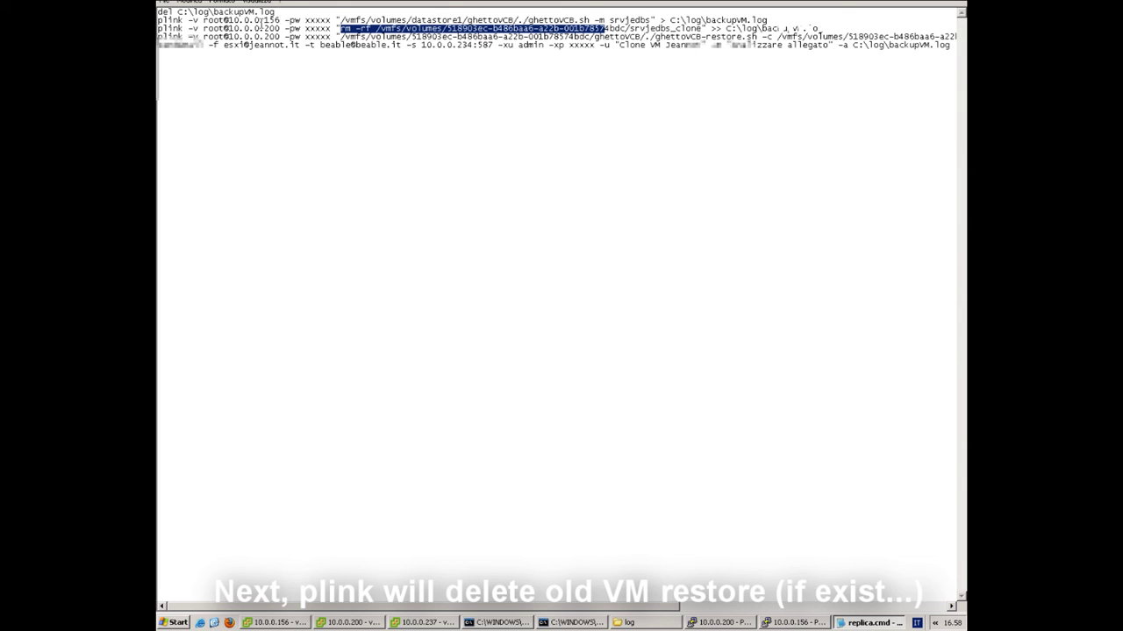
{"action": "left_click_drag", "start_coordinate": [158, 37], "coordinate": [207, 37]}
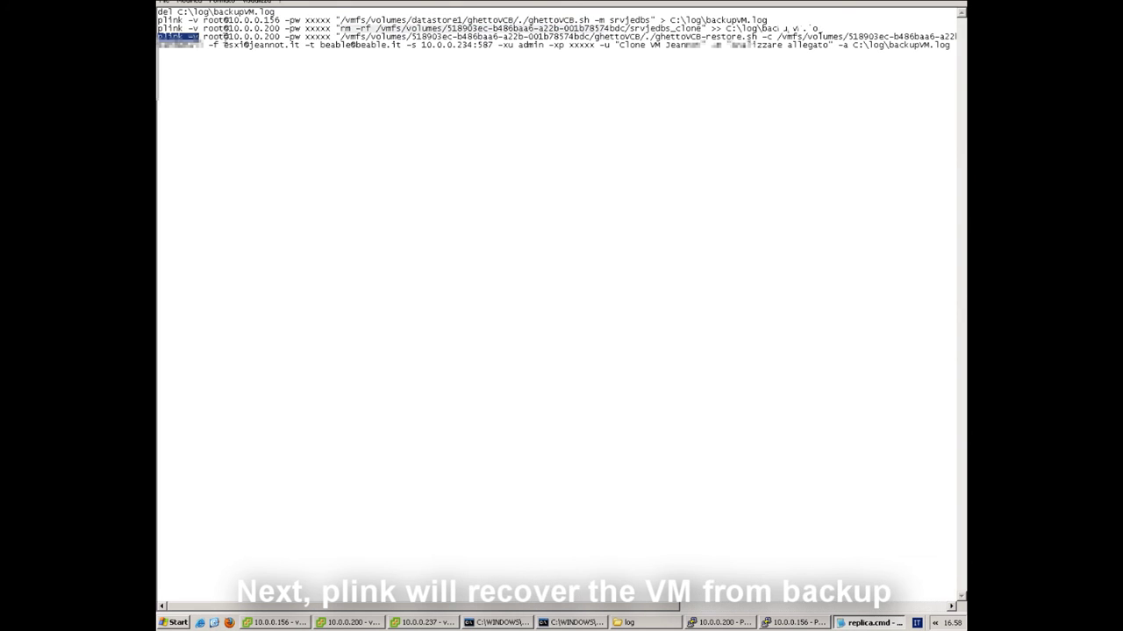
{"action": "left_click", "coordinate": [344, 37], "text": "shift"}
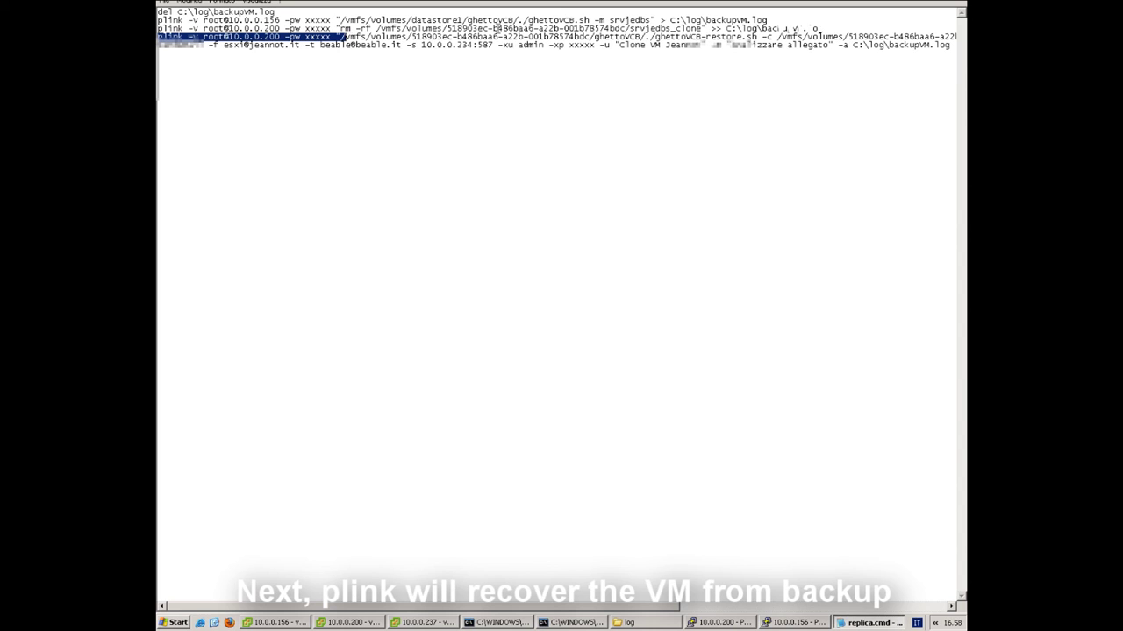
{"action": "left_click_drag", "start_coordinate": [654, 37], "coordinate": [755, 37]}
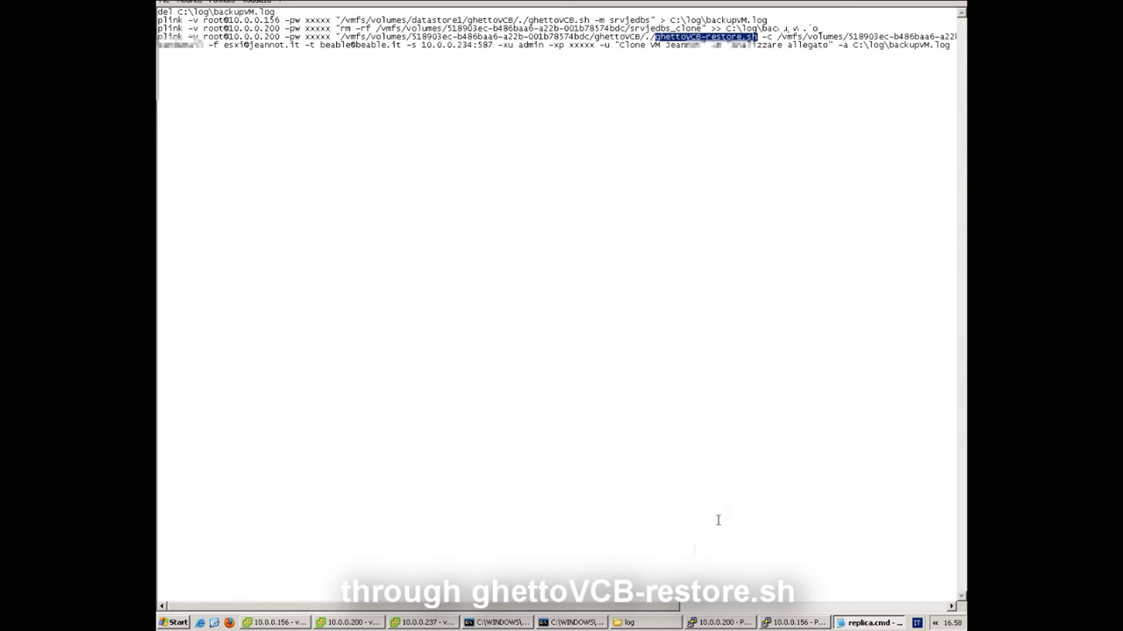
{"action": "left_click_drag", "start_coordinate": [658, 607], "coordinate": [882, 612]}
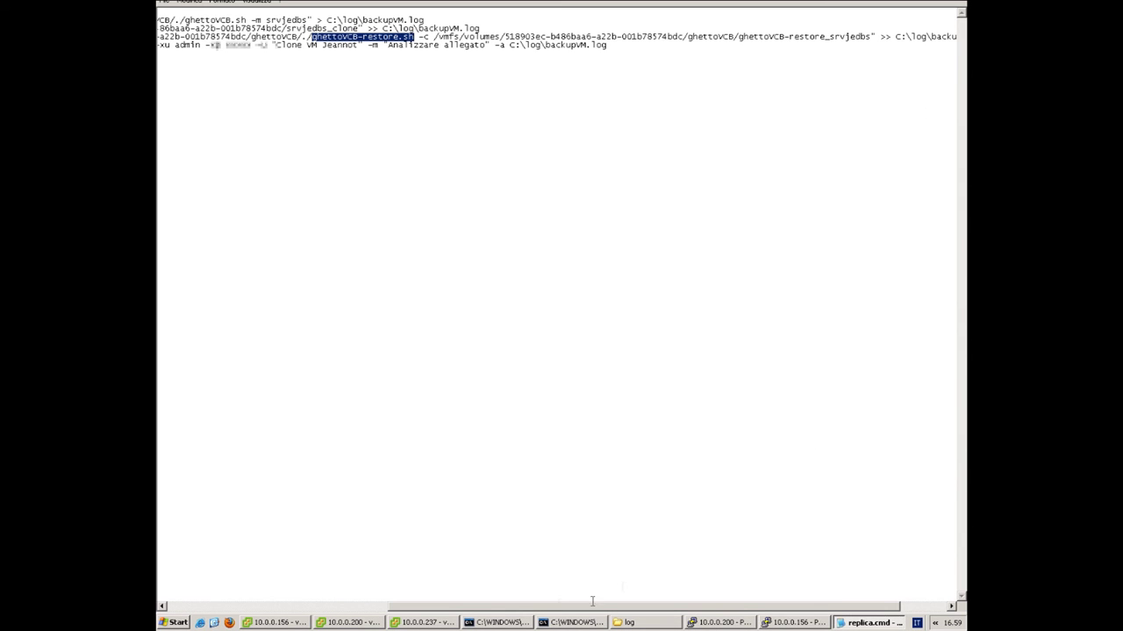
{"action": "left_click", "coordinate": [356, 623]}
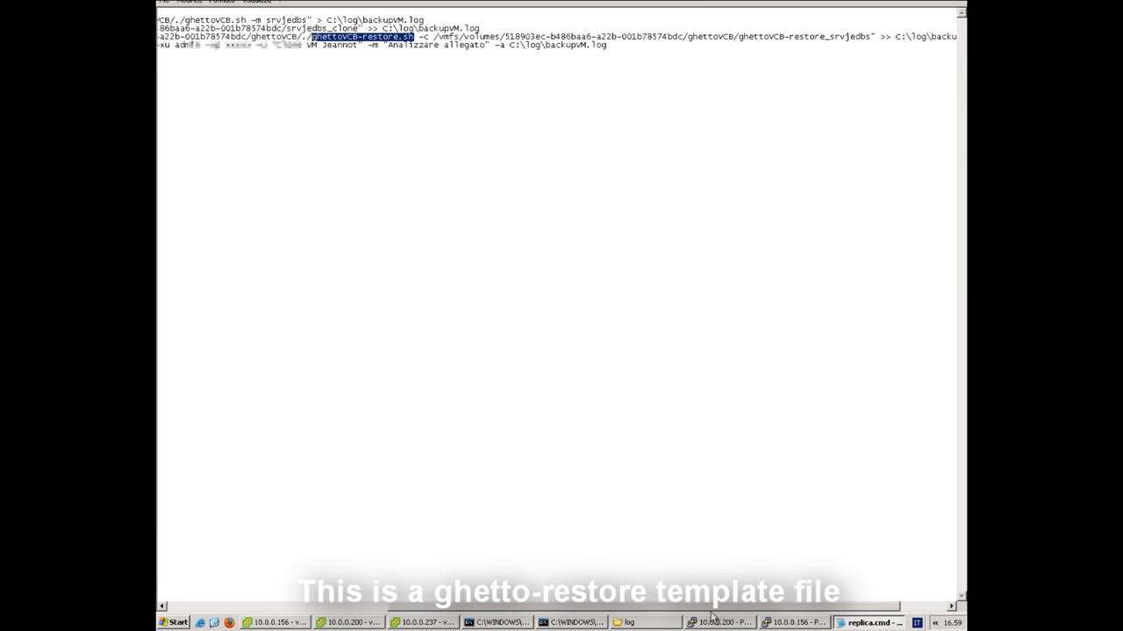
{"action": "left_click", "coordinate": [717, 622]}
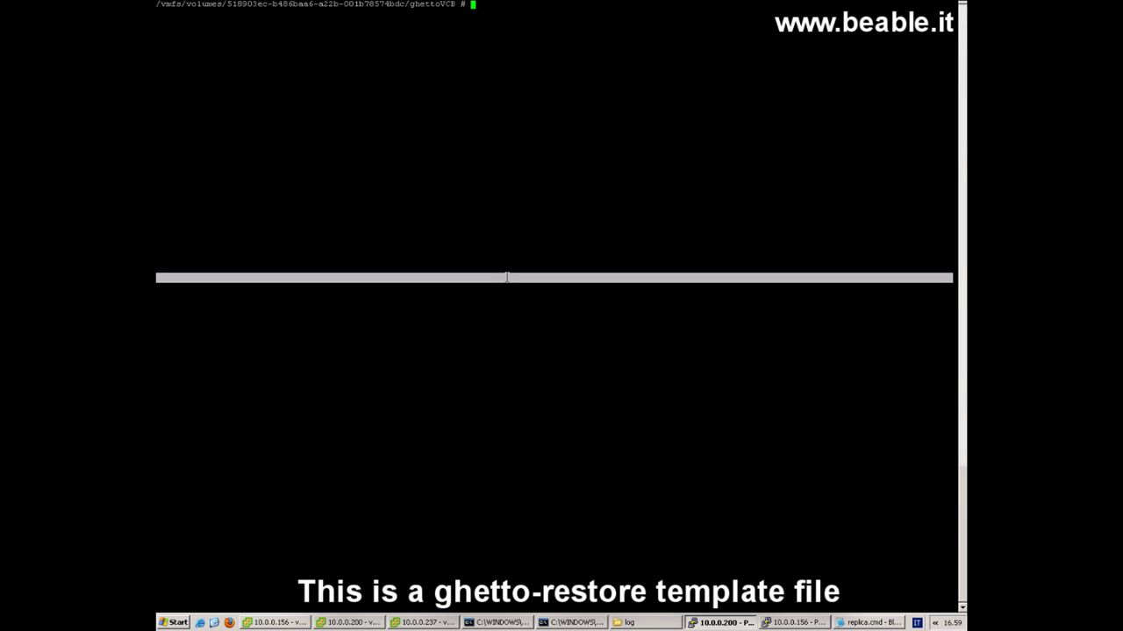
Open ghettoVCB-restore_srvjedbs in vi and highlight its srvjedbs backup path and target datastore path
{"action": "type", "text": "vi ghettoVCB-restore_srvjedbs"}
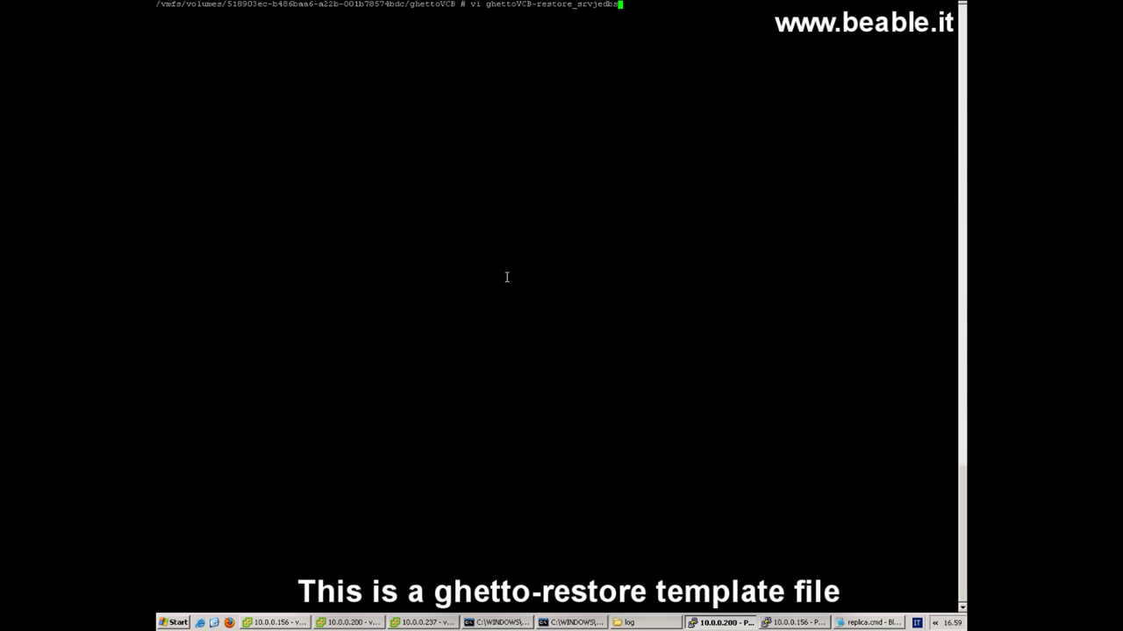
{"action": "key", "text": "Return"}
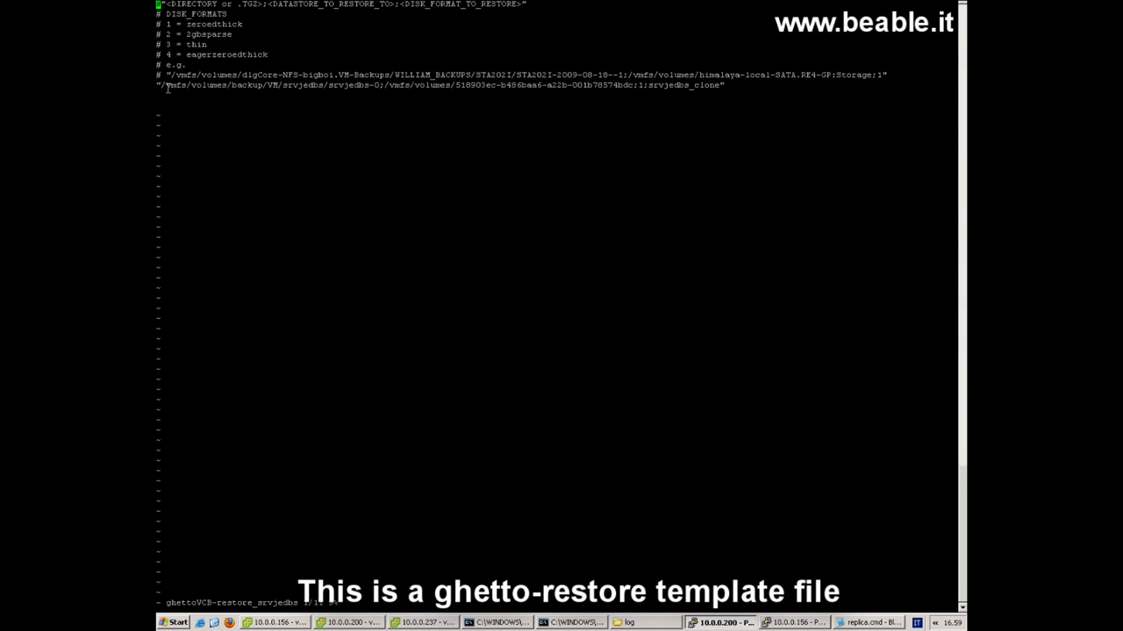
{"action": "left_click_drag", "start_coordinate": [379, 81], "coordinate": [161, 86]}
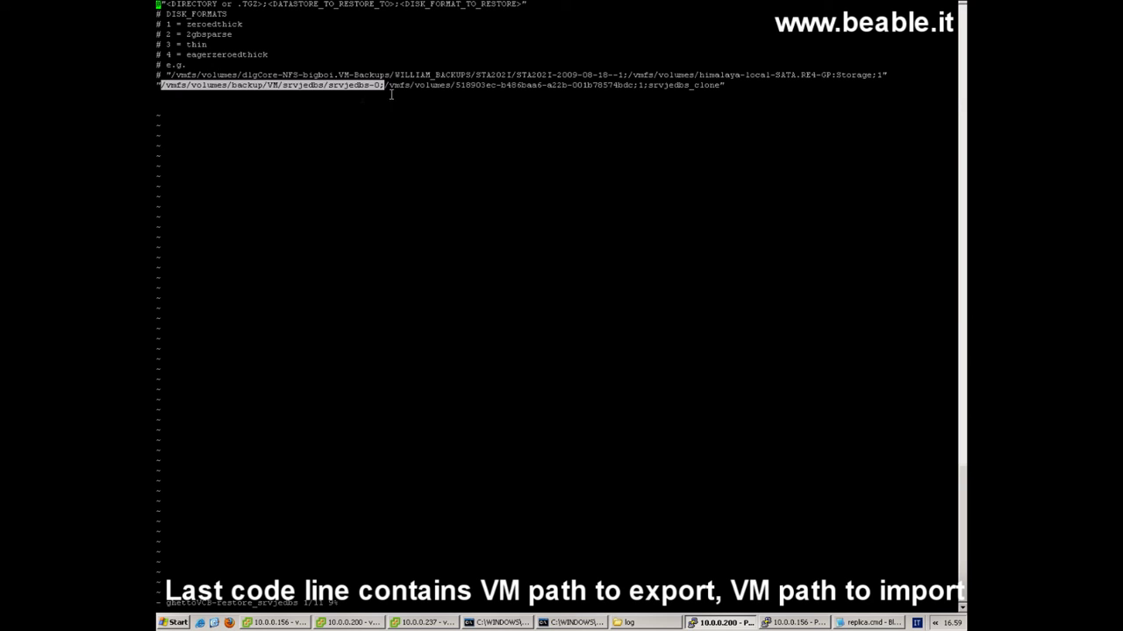
{"action": "left_click_drag", "start_coordinate": [386, 85], "coordinate": [717, 86]}
{"action": "left_click", "coordinate": [649, 85]}
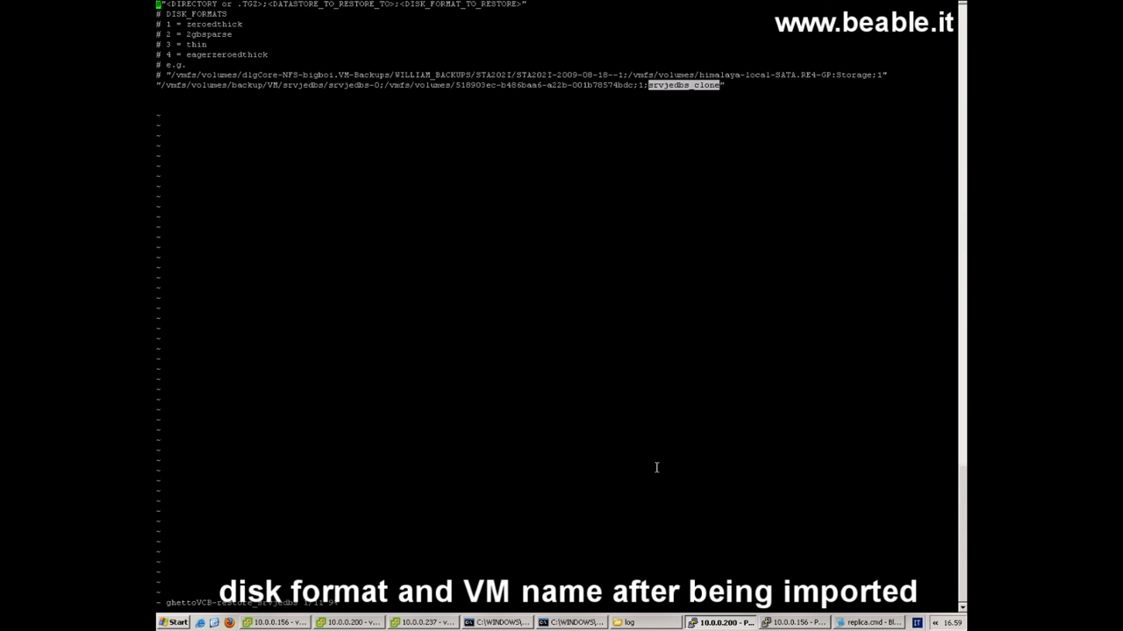
{"action": "left_click", "coordinate": [351, 623]}
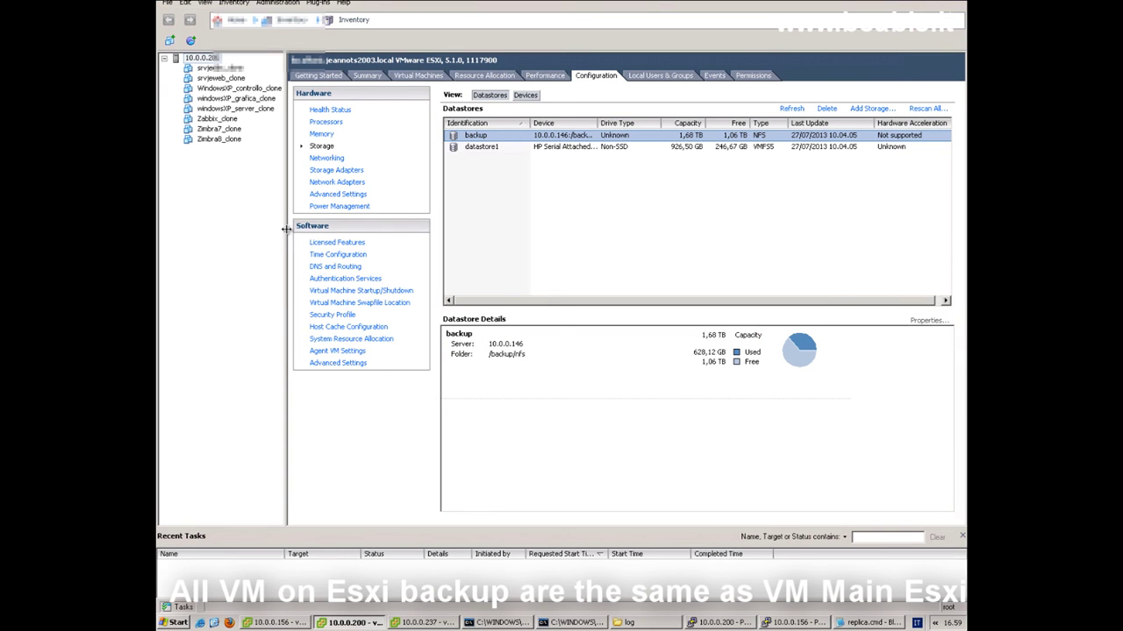
Widen the inventory pane and compare 10.0.0.200's _clone VMs with the originals on 10.0.0.156
{"action": "left_click_drag", "start_coordinate": [286, 229], "coordinate": [384, 228]}
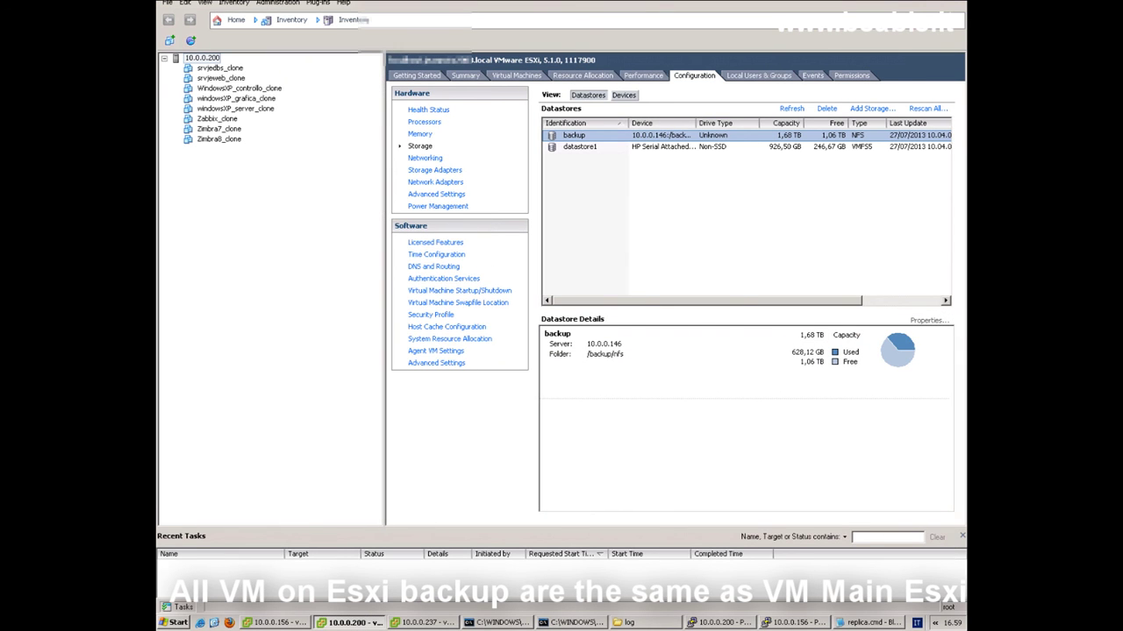
{"action": "left_click", "coordinate": [272, 623]}
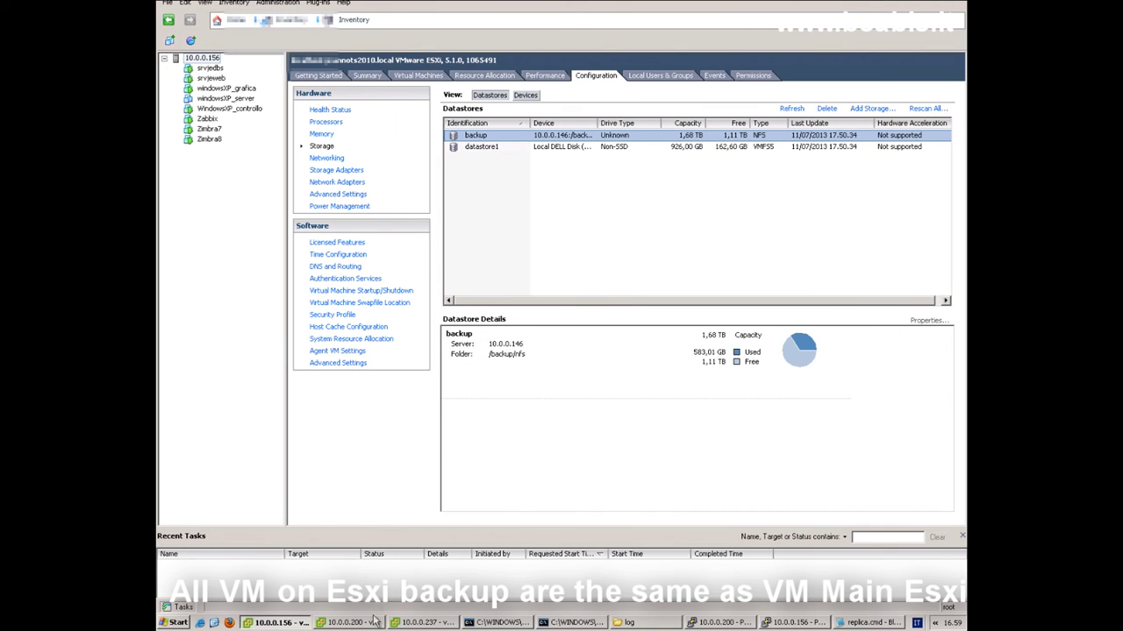
{"action": "key", "text": "alt+Tab"}
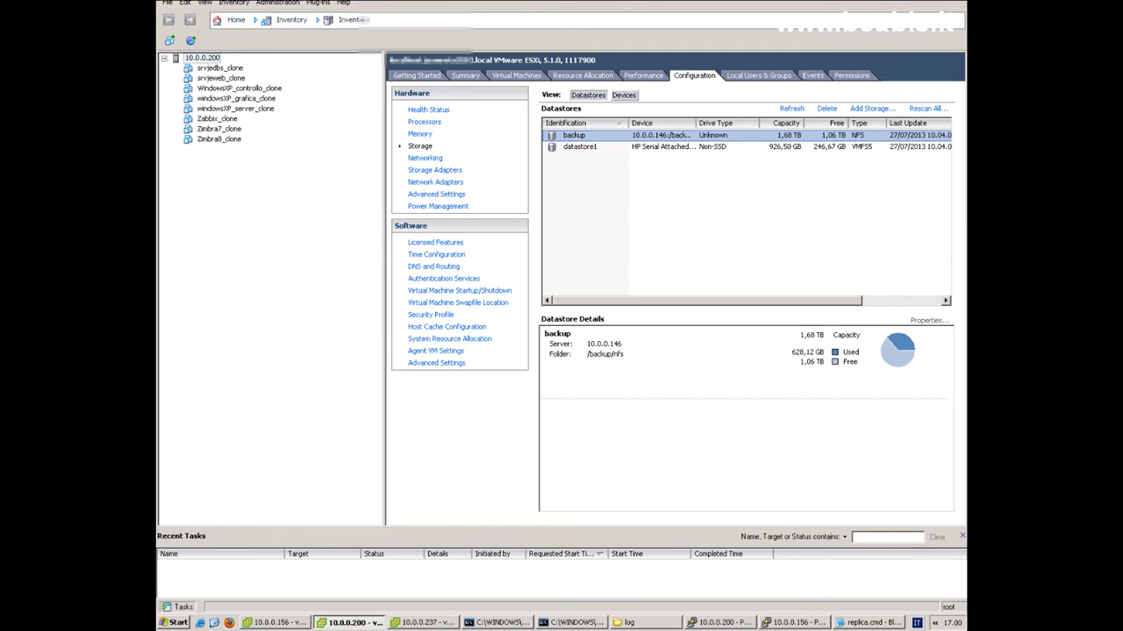
{"action": "key", "text": "alt+Tab"}
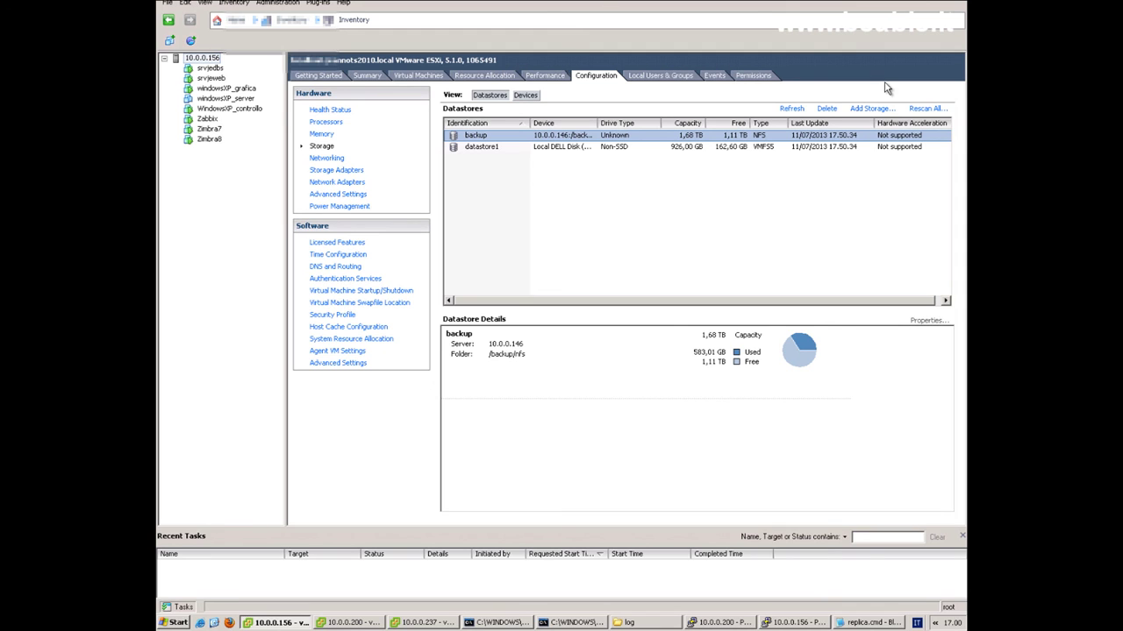
{"action": "left_click", "coordinate": [865, 623]}
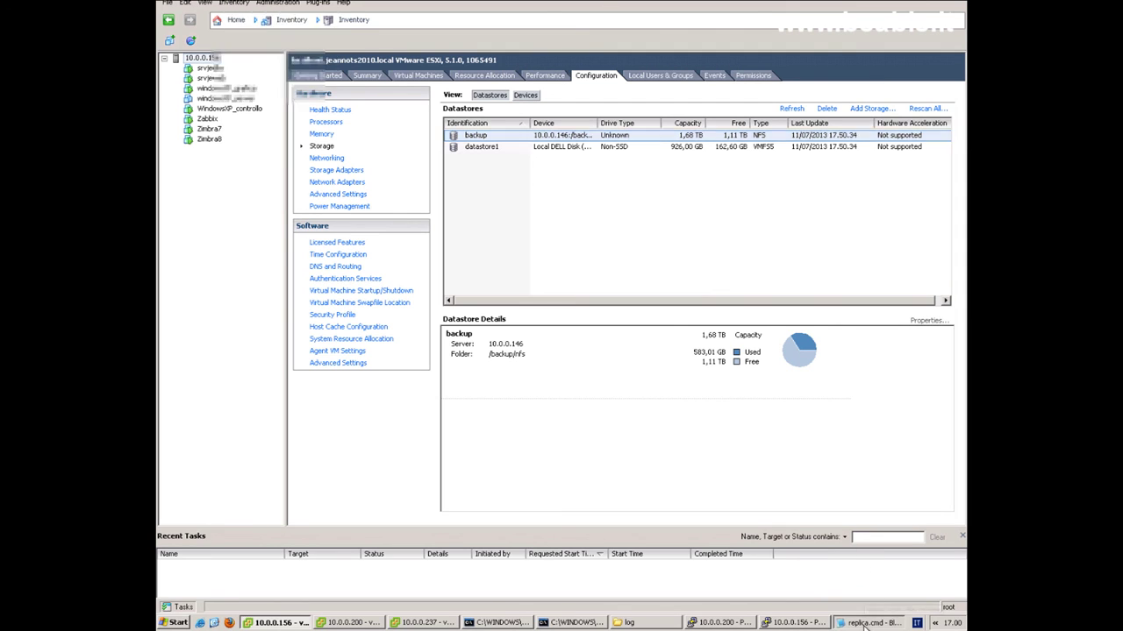
{"action": "left_click_drag", "start_coordinate": [461, 607], "coordinate": [184, 607]}
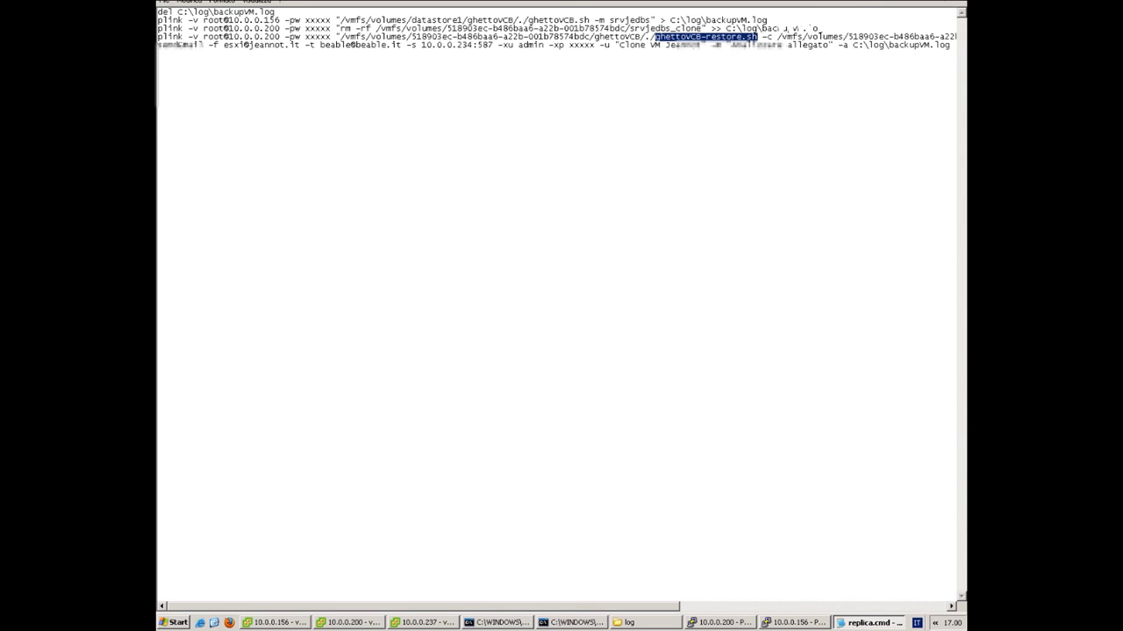
{"action": "key", "text": "alt+Tab"}
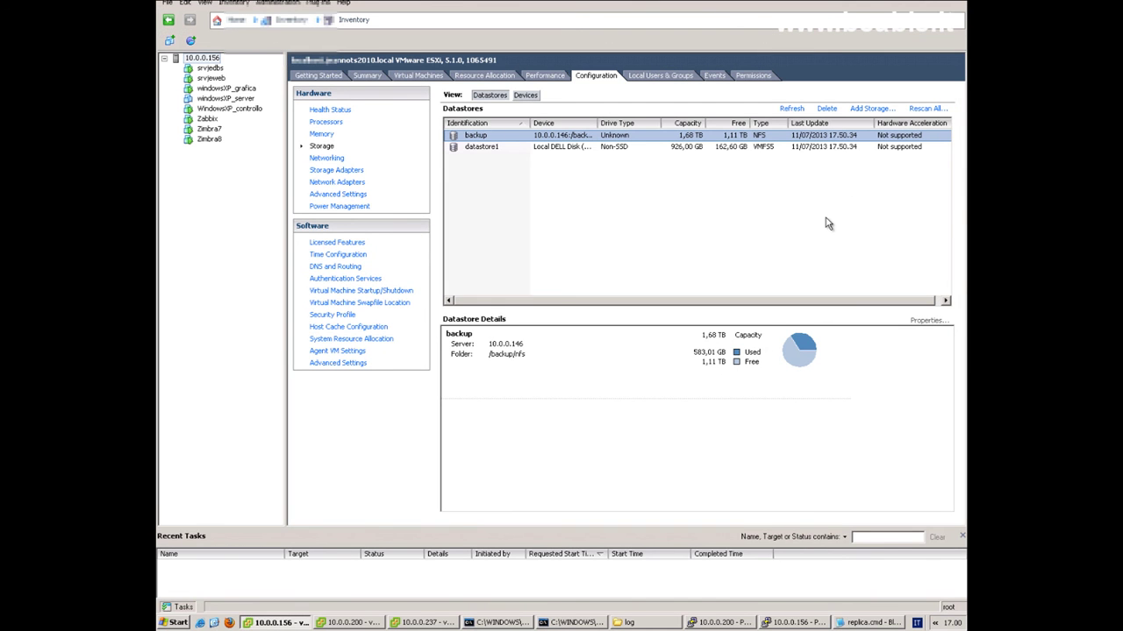